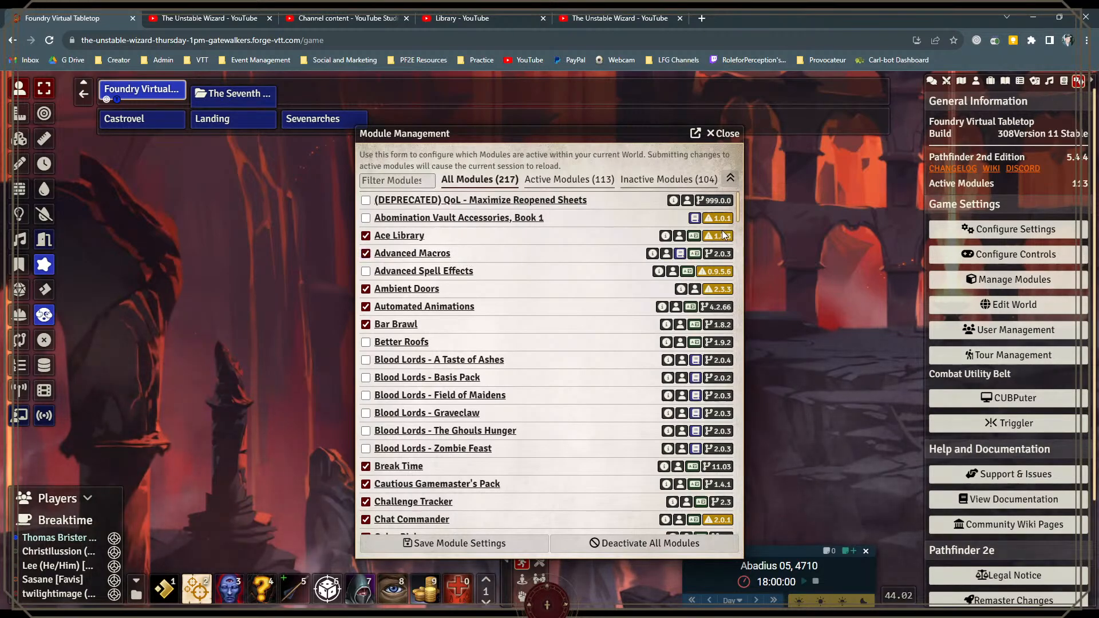
# Step: Open the game settings and arrange and resize them side by side with the module management window
pyautogui.moveTo(721, 239)
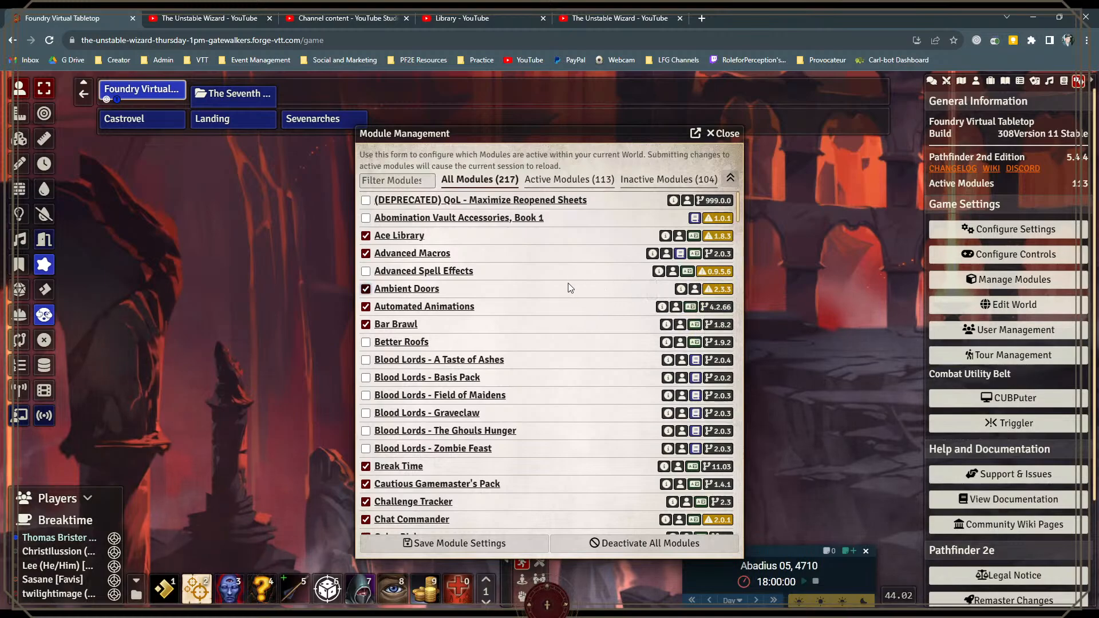
pyautogui.scroll(-1, 569, 287)
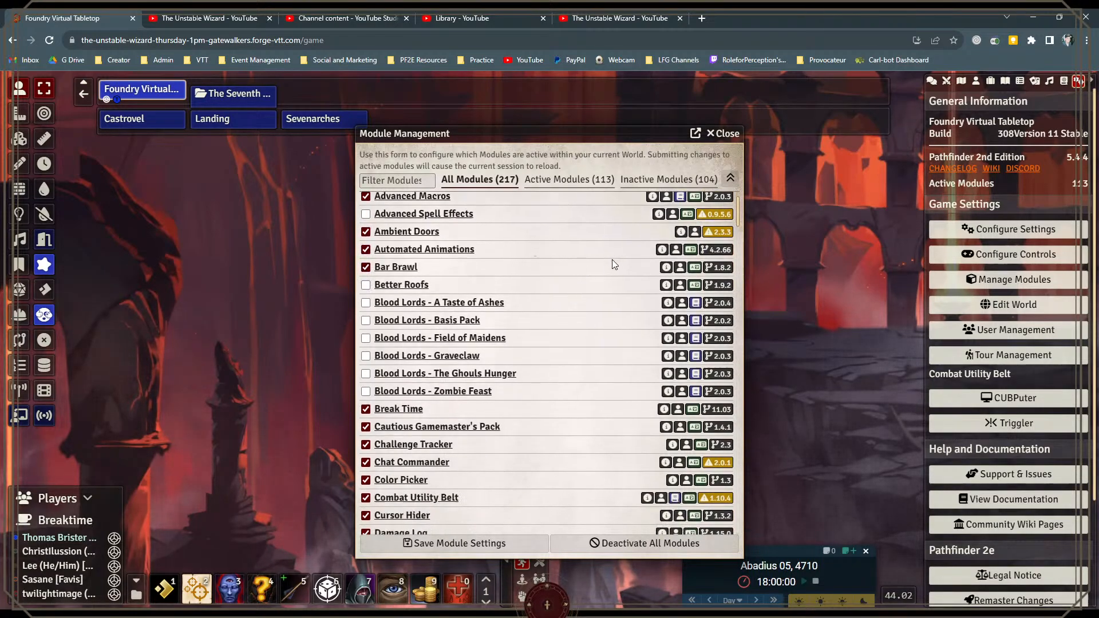
pyautogui.scroll(-2, 612, 264)
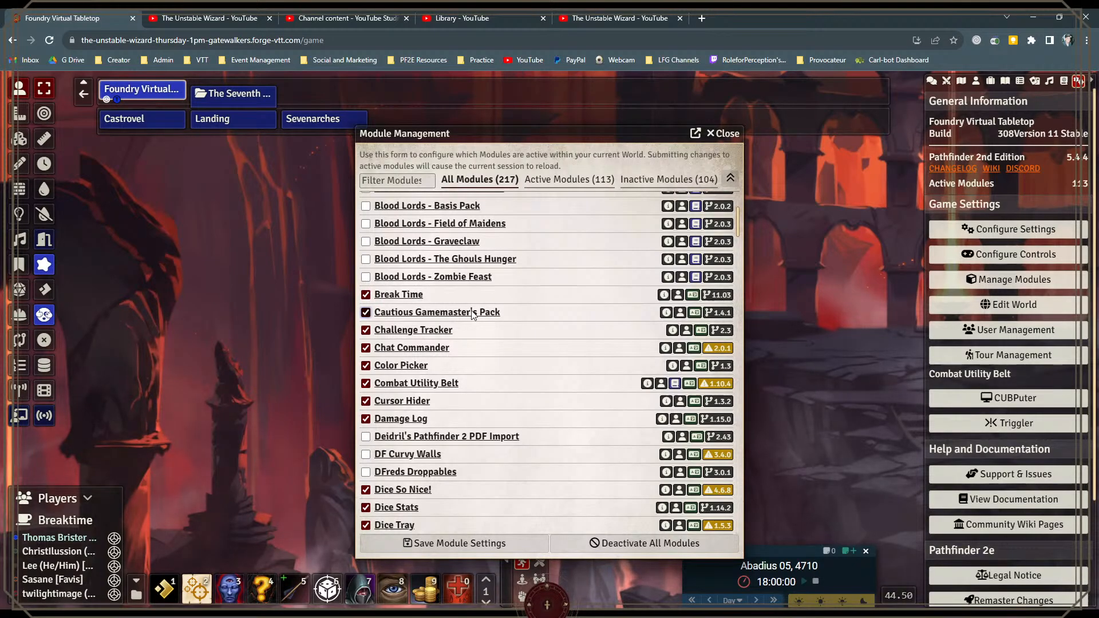
pyautogui.moveTo(490, 139); pyautogui.dragTo(215, 136)
pyautogui.click(1024, 230)
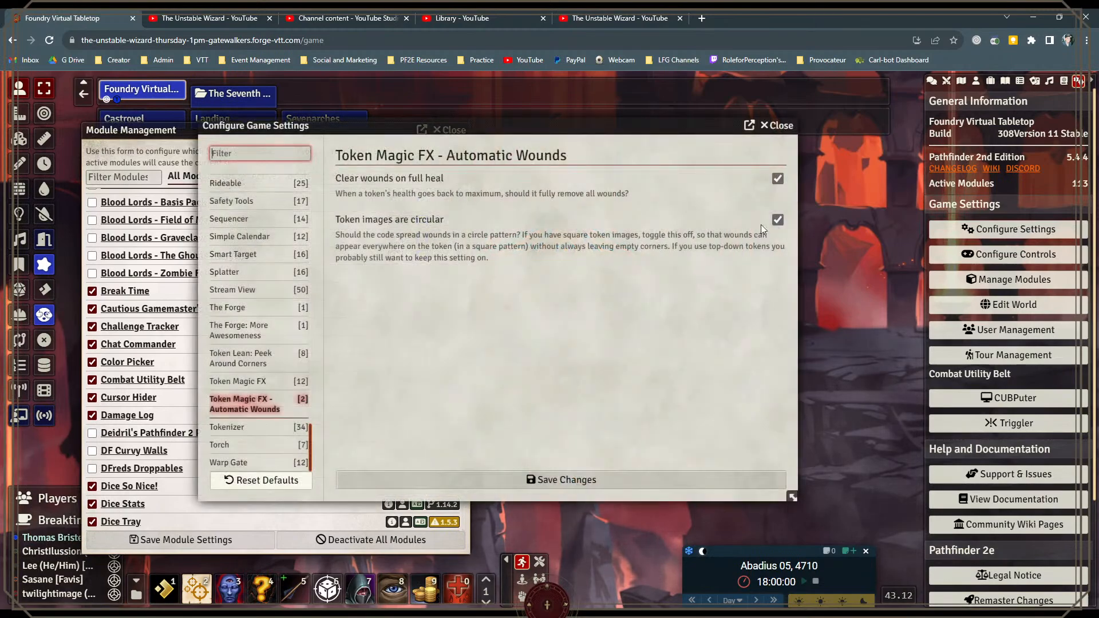
pyautogui.moveTo(470, 122); pyautogui.dragTo(682, 167)
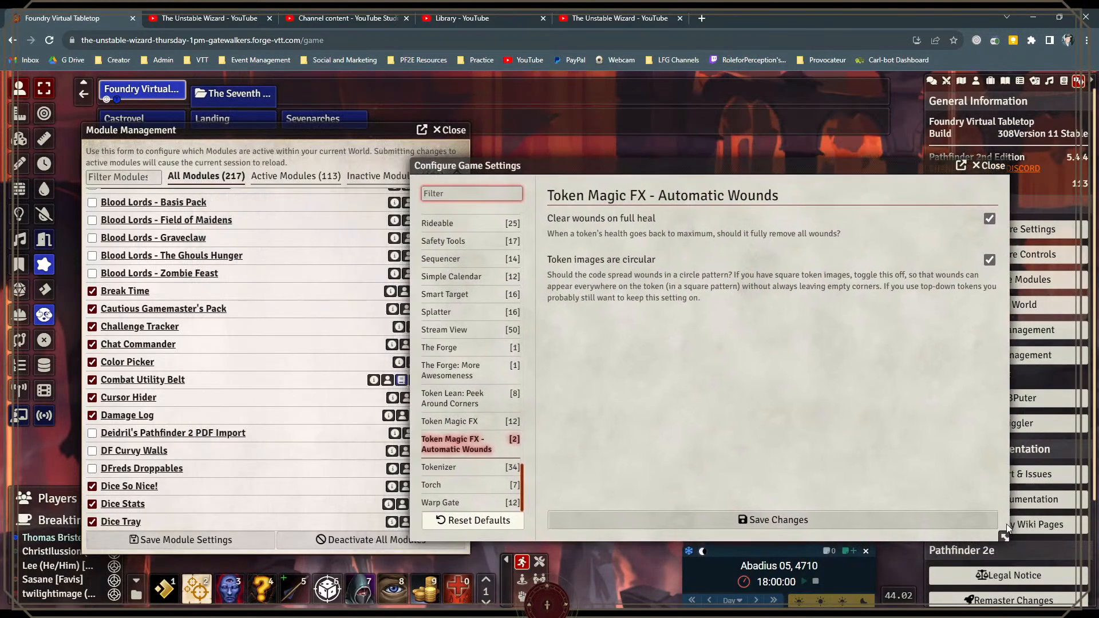
pyautogui.moveTo(1005, 537); pyautogui.dragTo(847, 538)
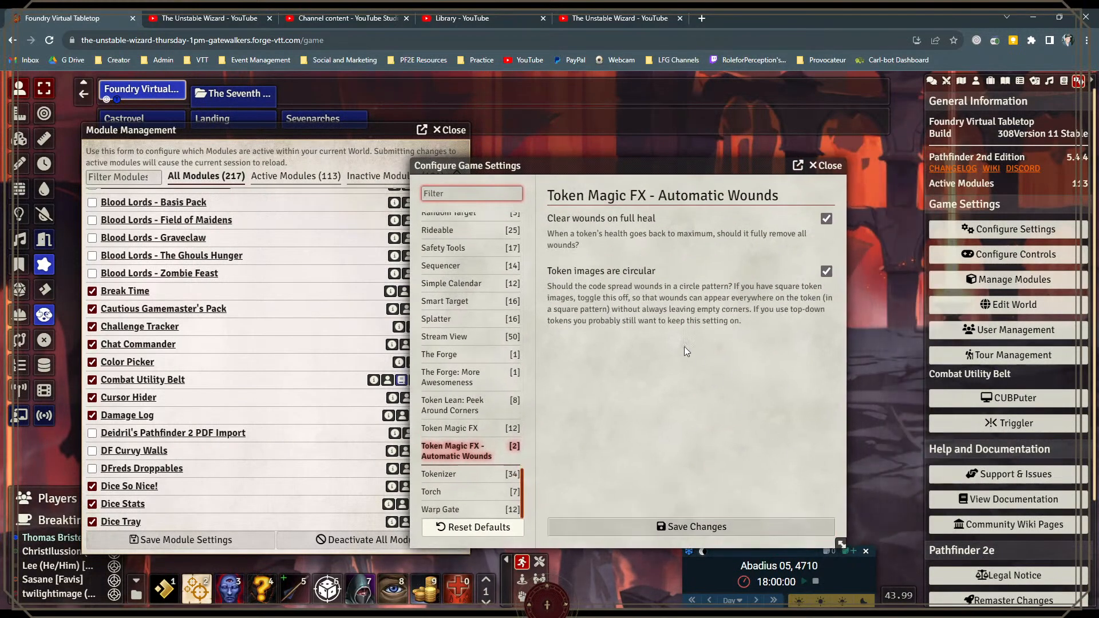
pyautogui.moveTo(609, 165); pyautogui.dragTo(674, 126)
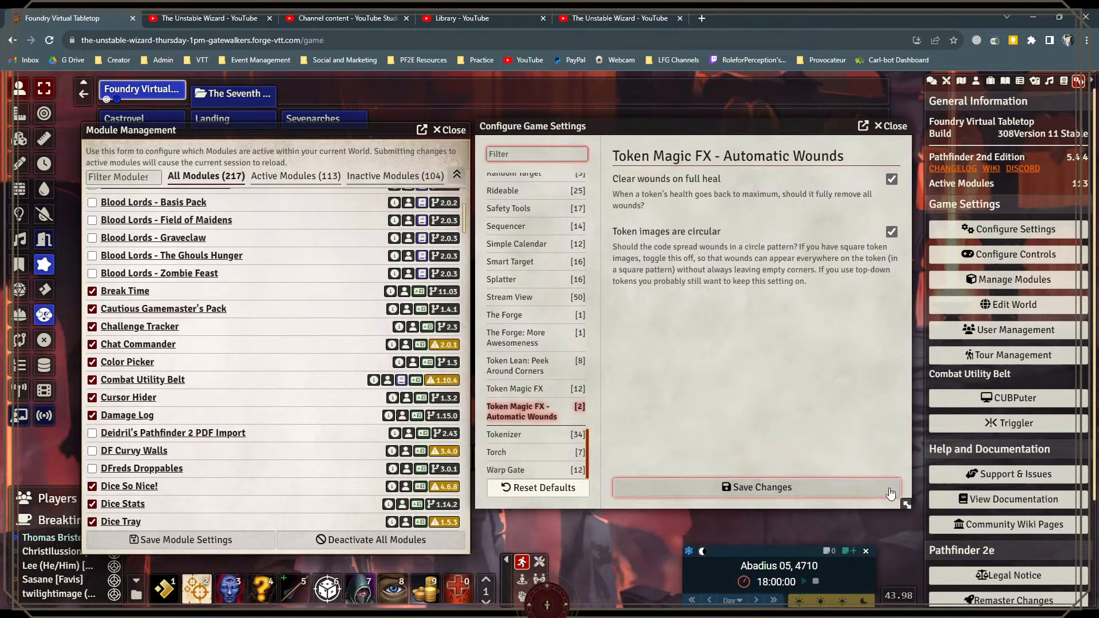
pyautogui.moveTo(910, 507); pyautogui.dragTo(912, 544)
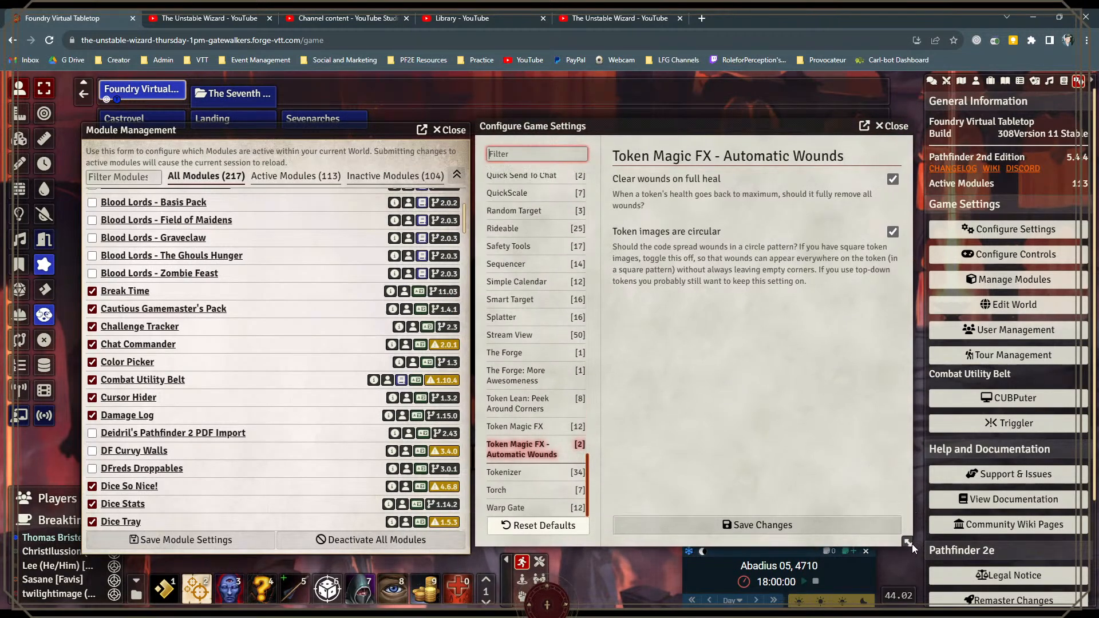
# Step: Set the GM Speaker mode of Cautious Gamemaster's Pack to "Disable GM speaking as PC"
pyautogui.scroll(20, 552, 410)
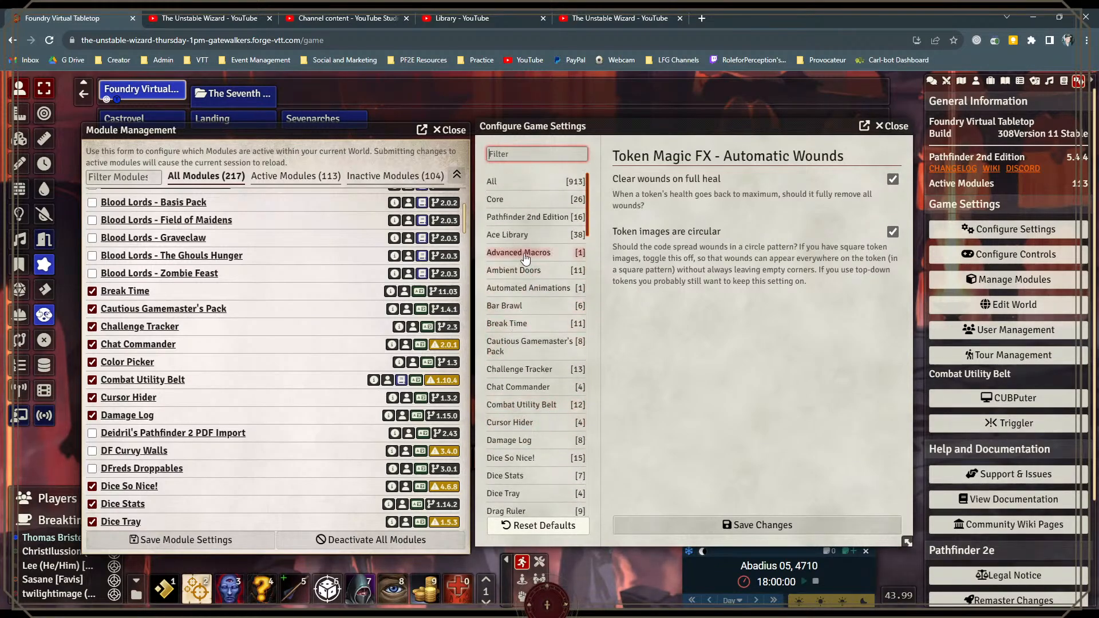
pyautogui.click(520, 344)
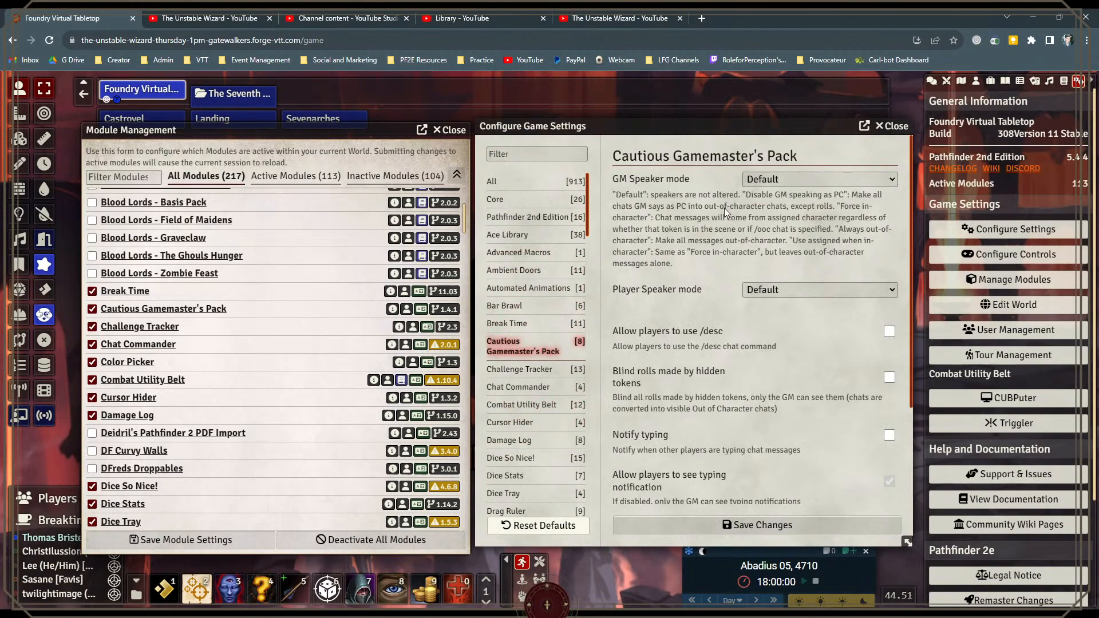
pyautogui.click(789, 173)
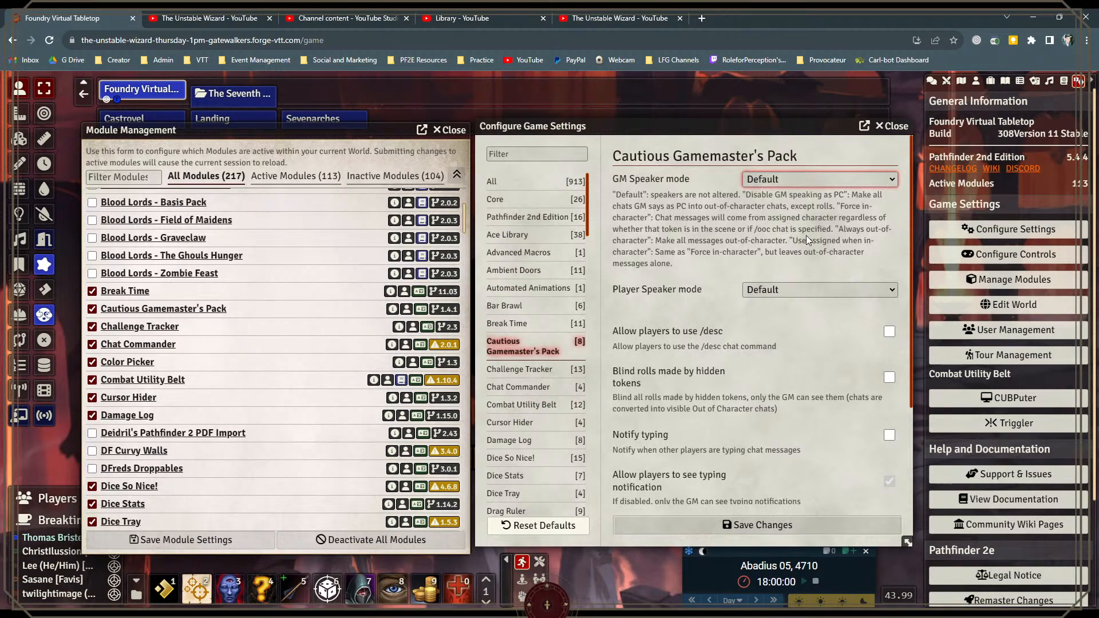
pyautogui.press('Down')
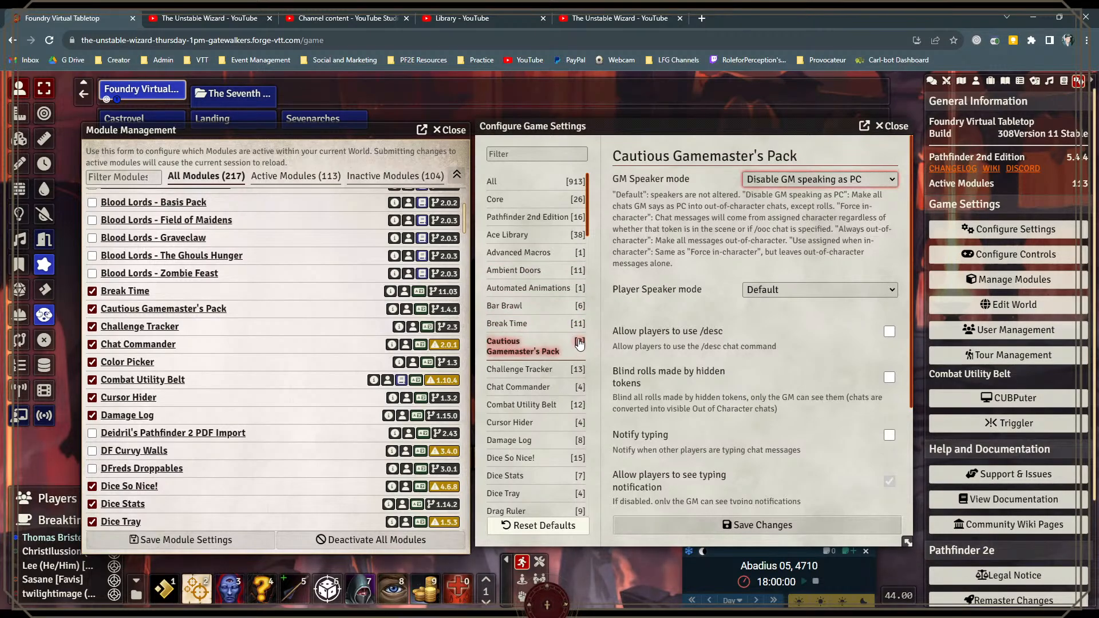
# Step: Move the module management and game settings windows higher so the player list below is clear
pyautogui.moveTo(669, 123); pyautogui.dragTo(669, 136)
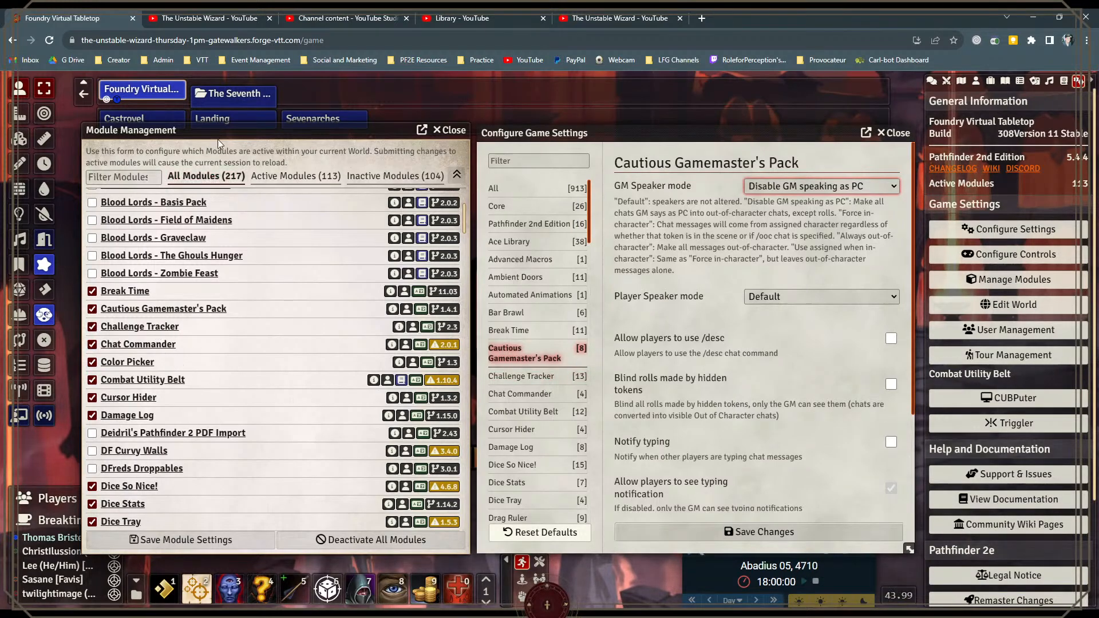
pyautogui.moveTo(241, 131); pyautogui.dragTo(243, 92)
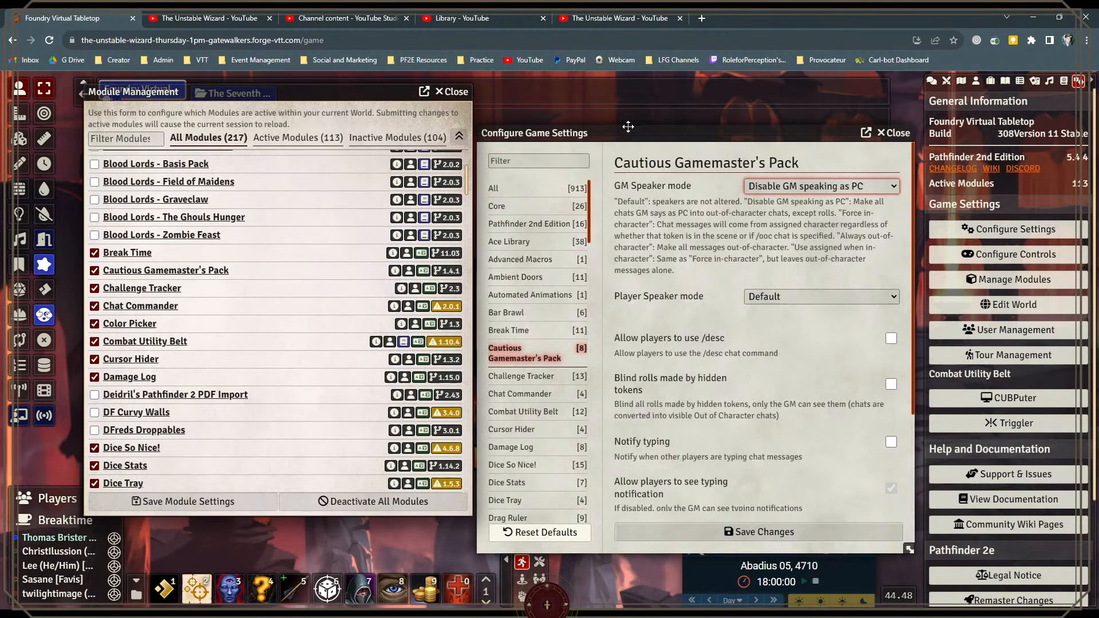
pyautogui.moveTo(629, 133); pyautogui.dragTo(630, 93)
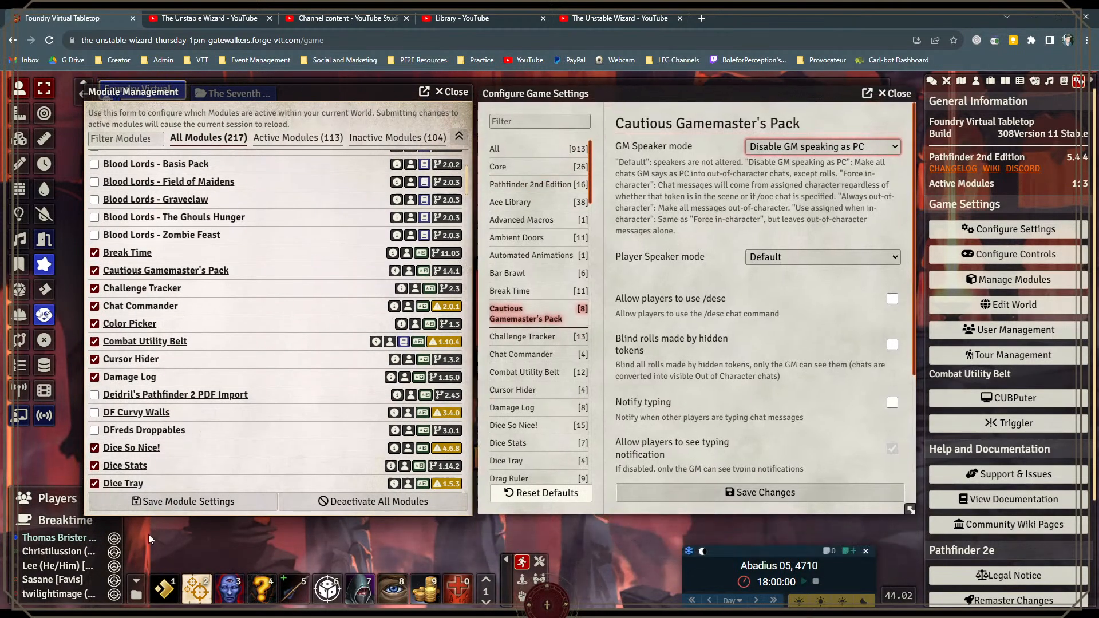
# Step: Open the Harrowing challenge tracker, fill its three inner and three outer segments, and close the tracker and its list
pyautogui.click(114, 542)
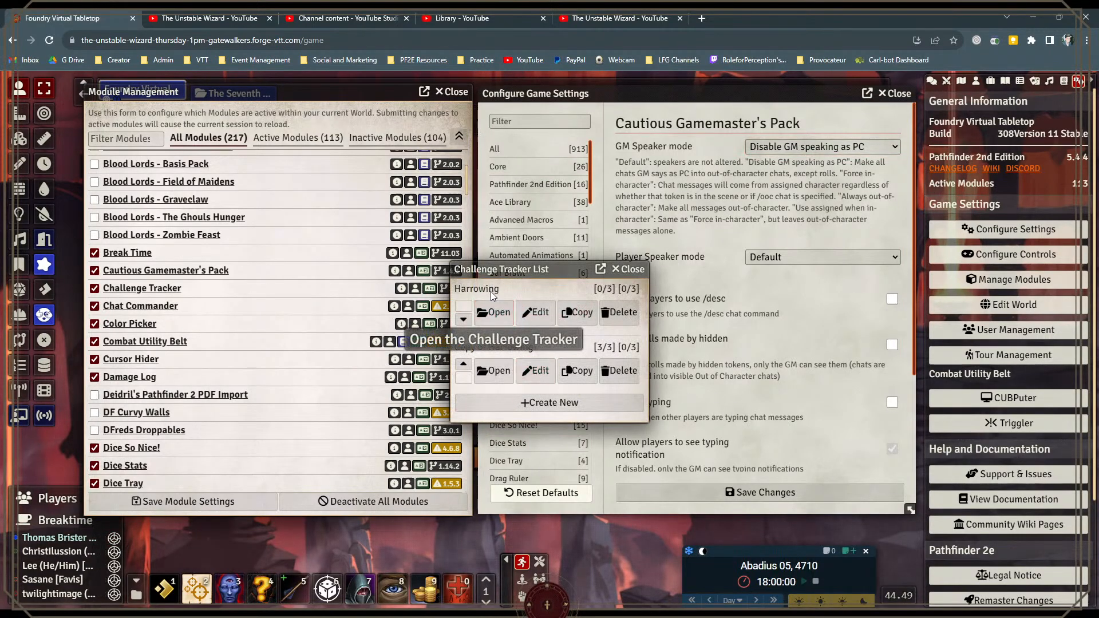
pyautogui.click(496, 315)
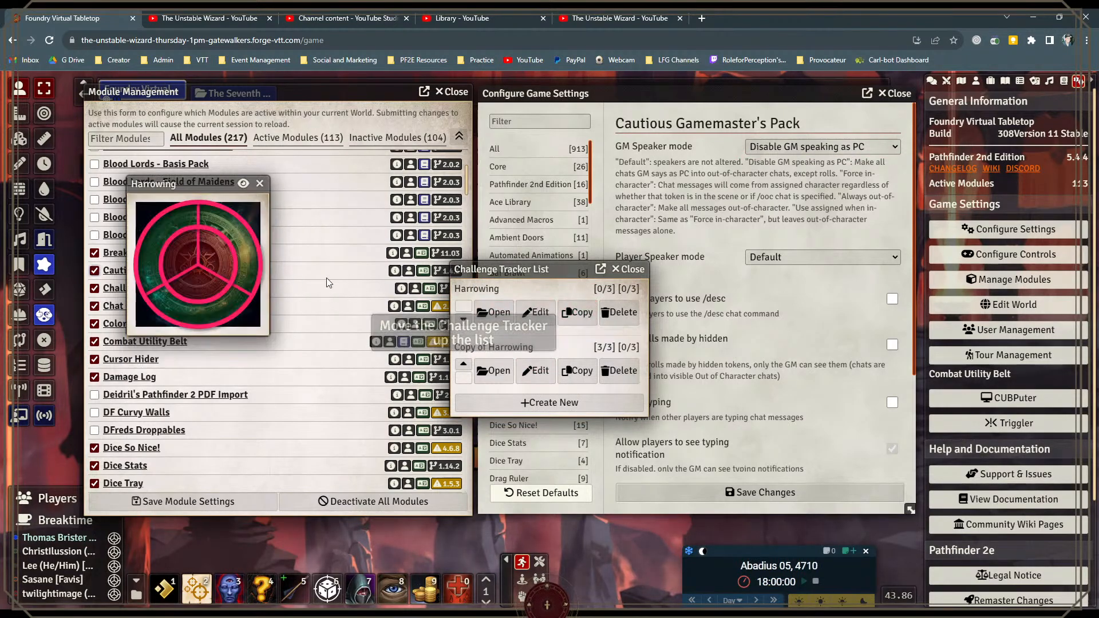
pyautogui.click(221, 252)
pyautogui.doubleClick(222, 263)
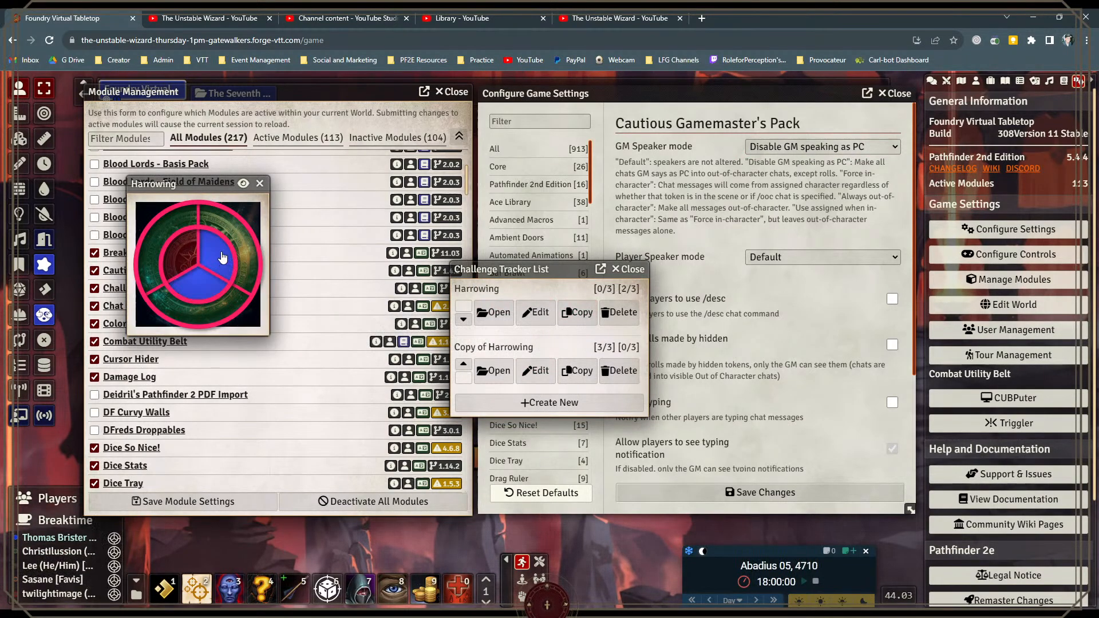
pyautogui.click(239, 235)
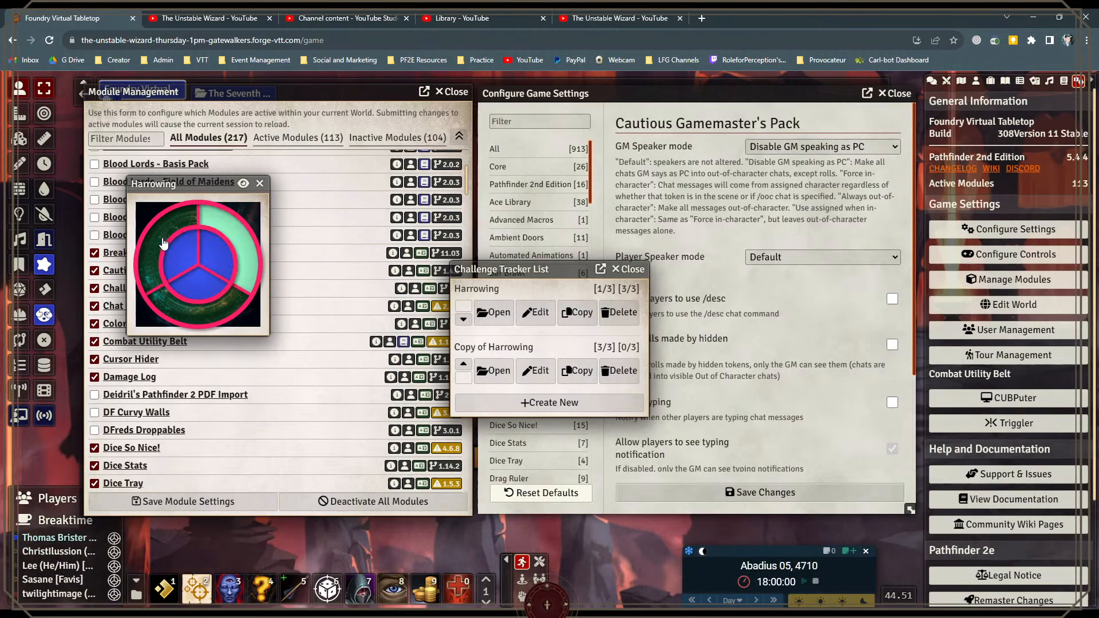
pyautogui.click(167, 298)
pyautogui.click(152, 259)
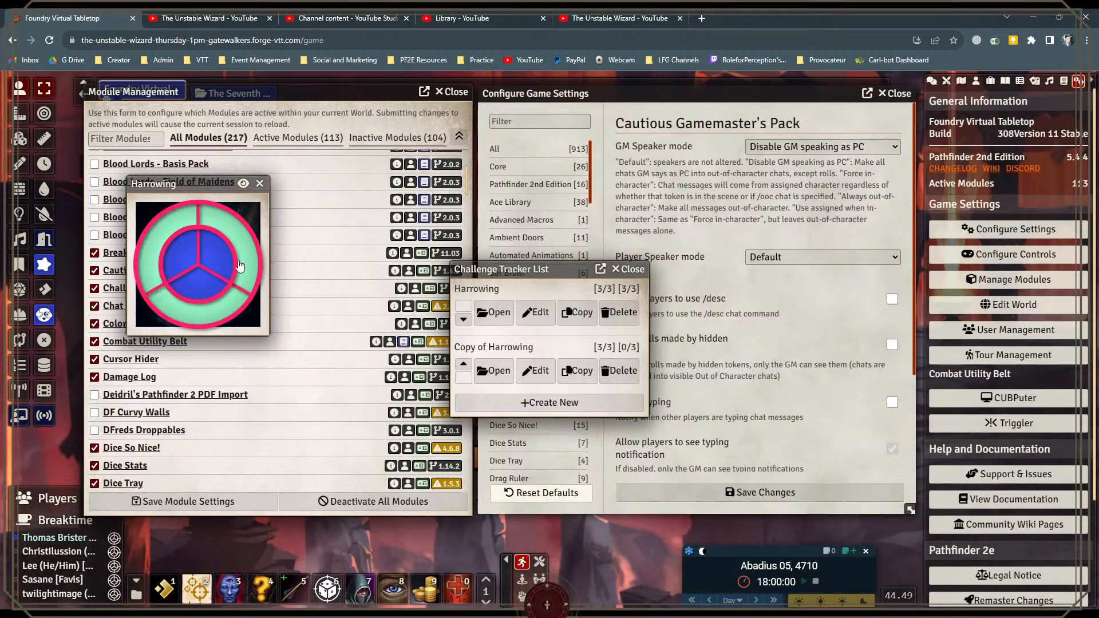
pyautogui.click(260, 183)
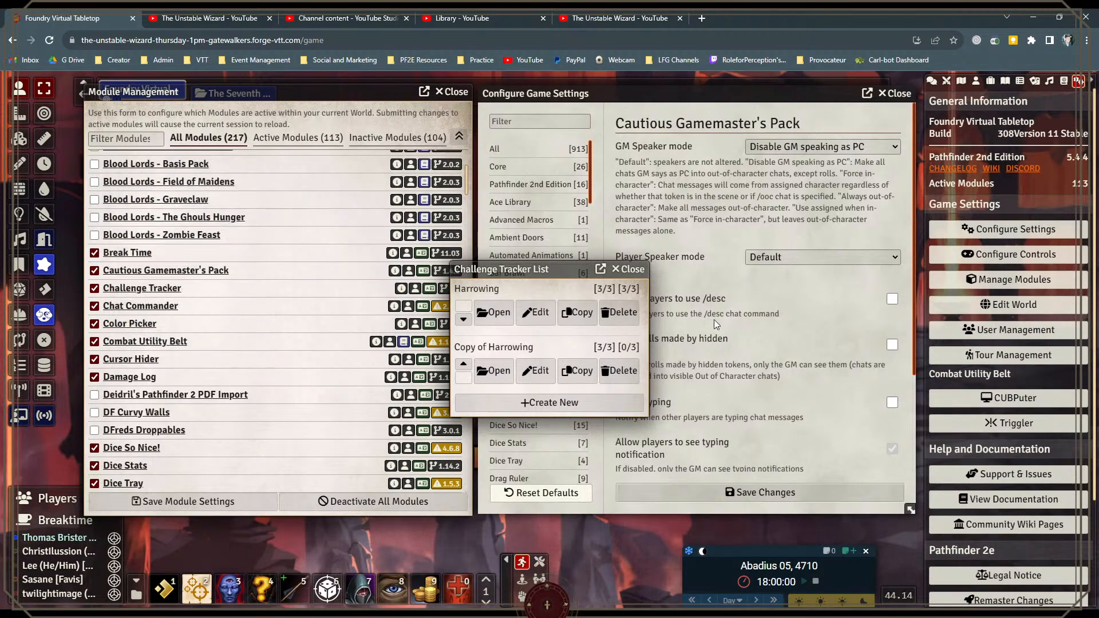
pyautogui.click(639, 273)
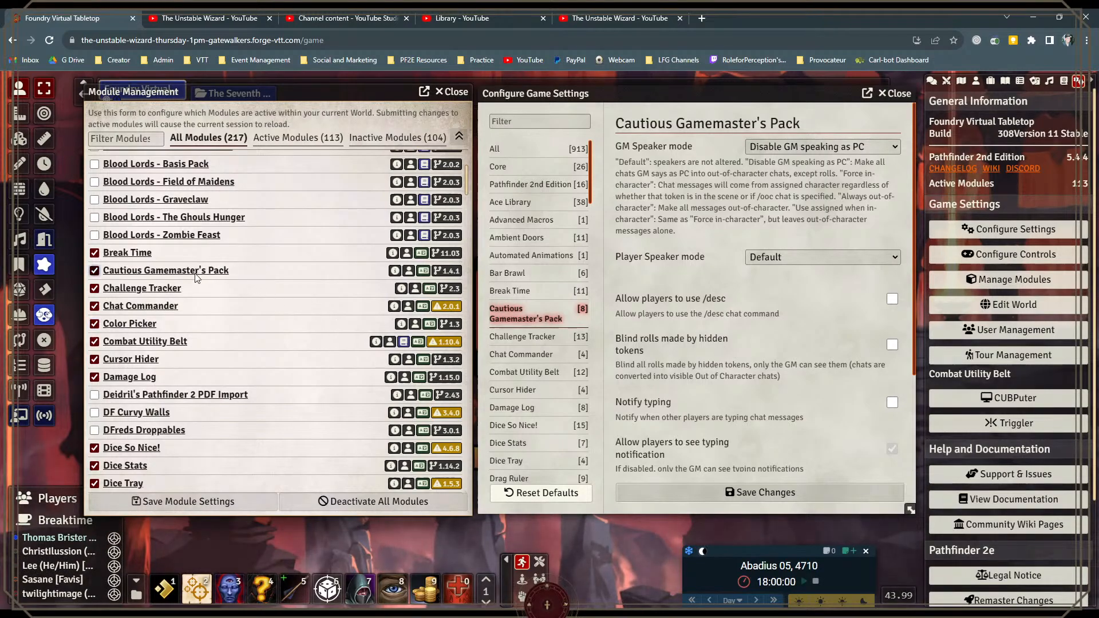
# Step: Show the separate damage log beside the chat and display the Damage Log module's game settings
pyautogui.scroll(-1, 170, 296)
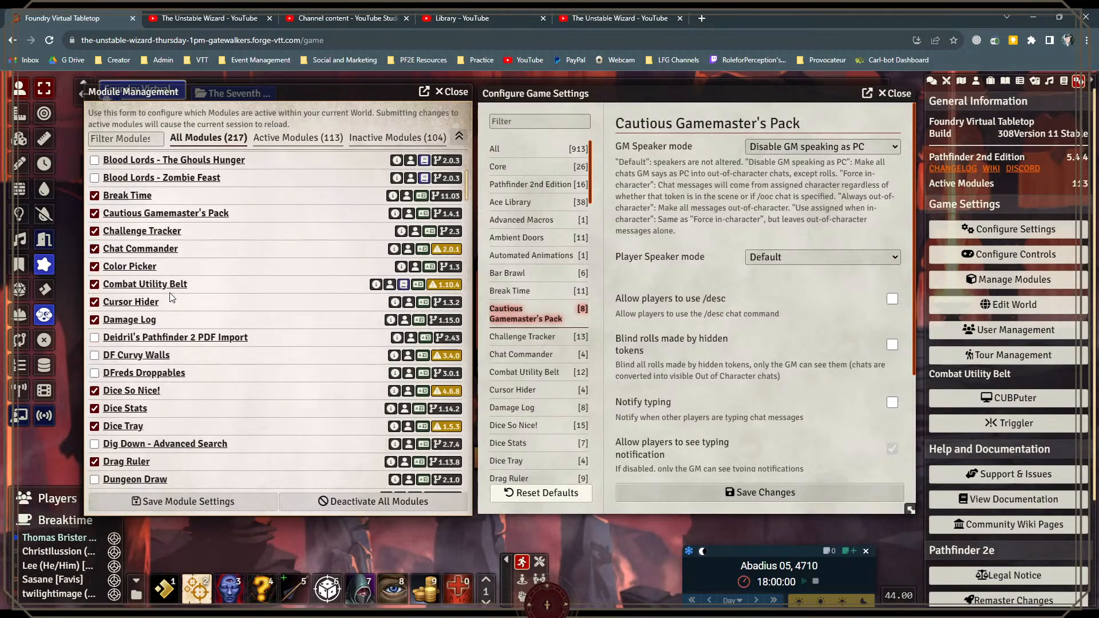
pyautogui.scroll(-1, 170, 294)
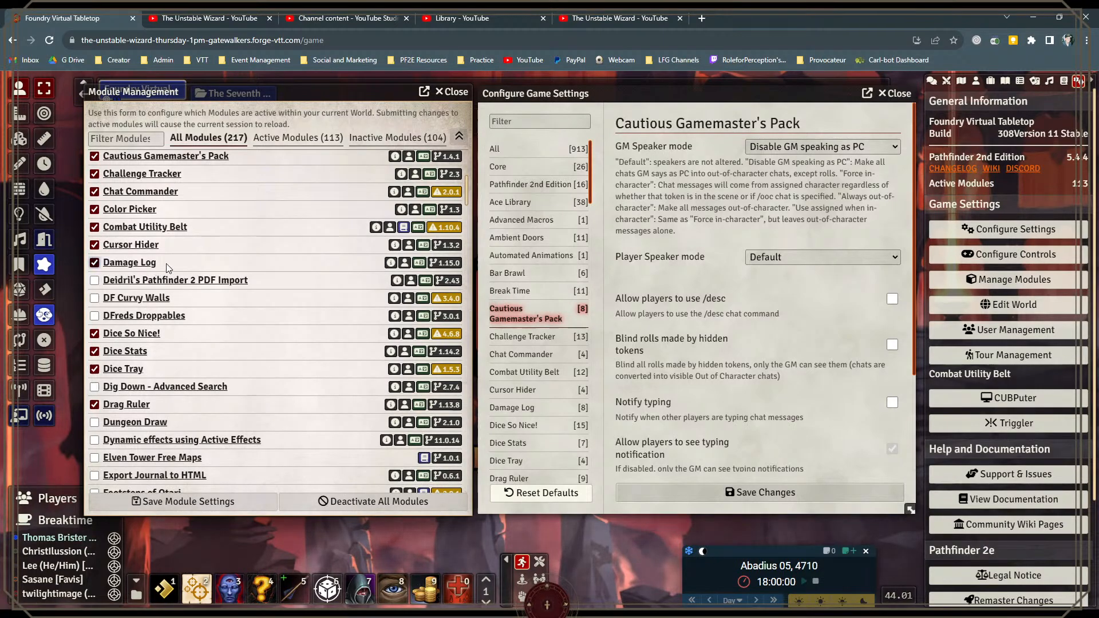
pyautogui.click(932, 83)
pyautogui.click(1046, 99)
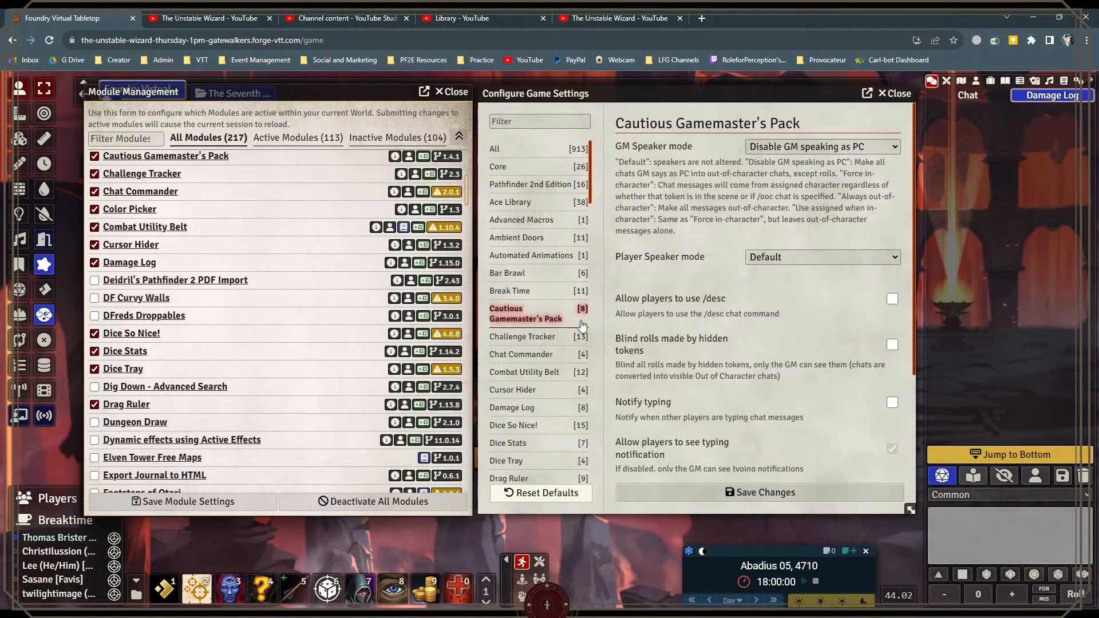
pyautogui.scroll(-2, 573, 312)
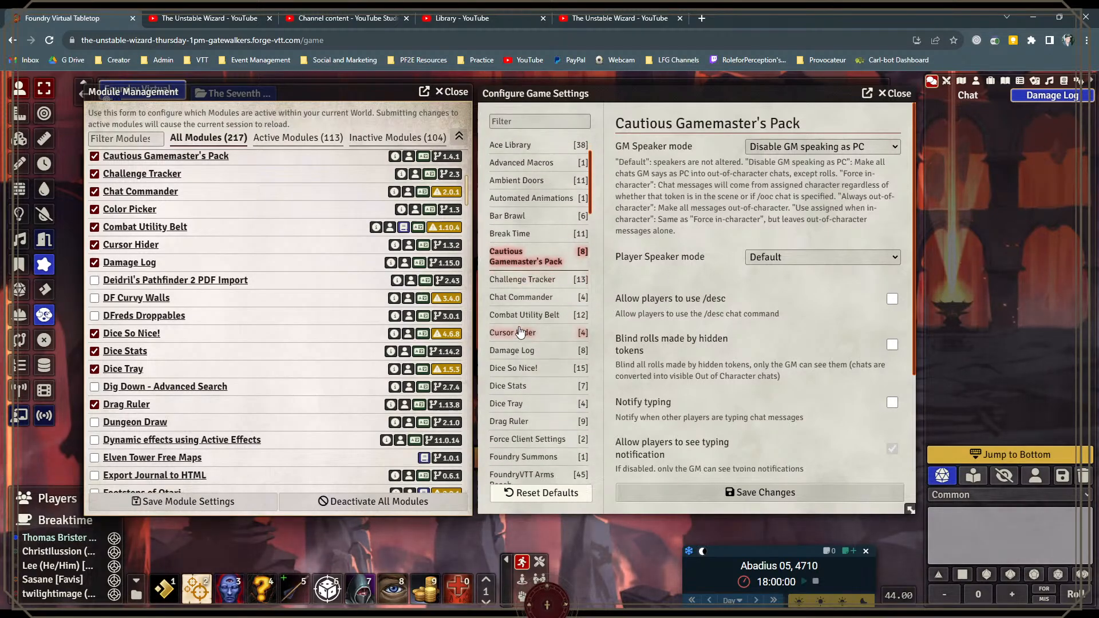
pyautogui.click(517, 277)
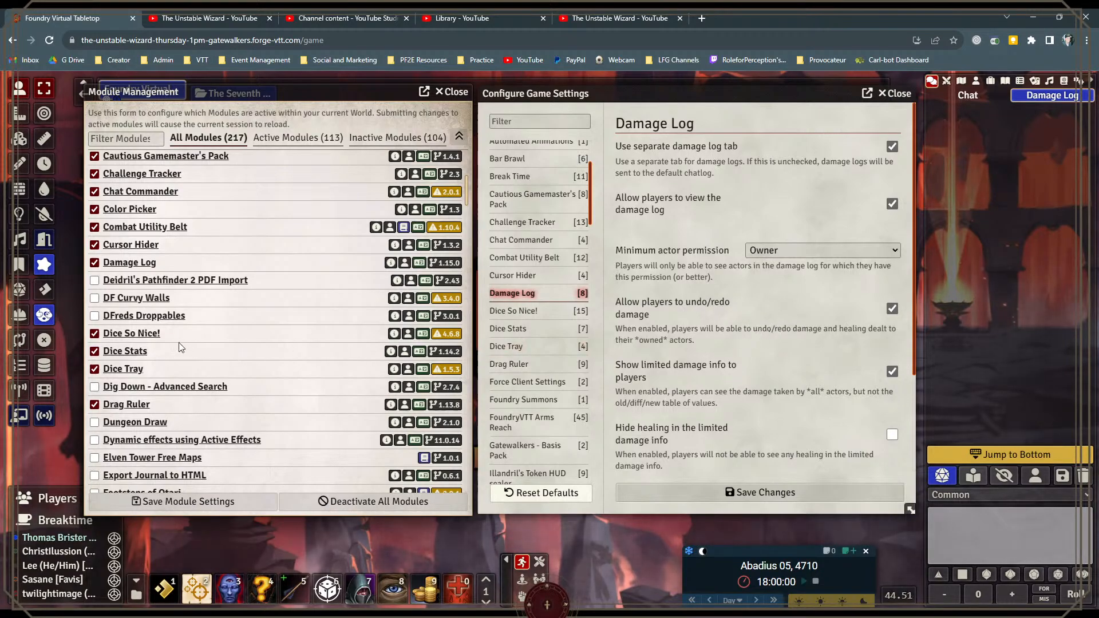
# Step: Open the 3D dice settings of Dice So Nice! and look at the theme choices
pyautogui.click(135, 336)
pyautogui.click(135, 336)
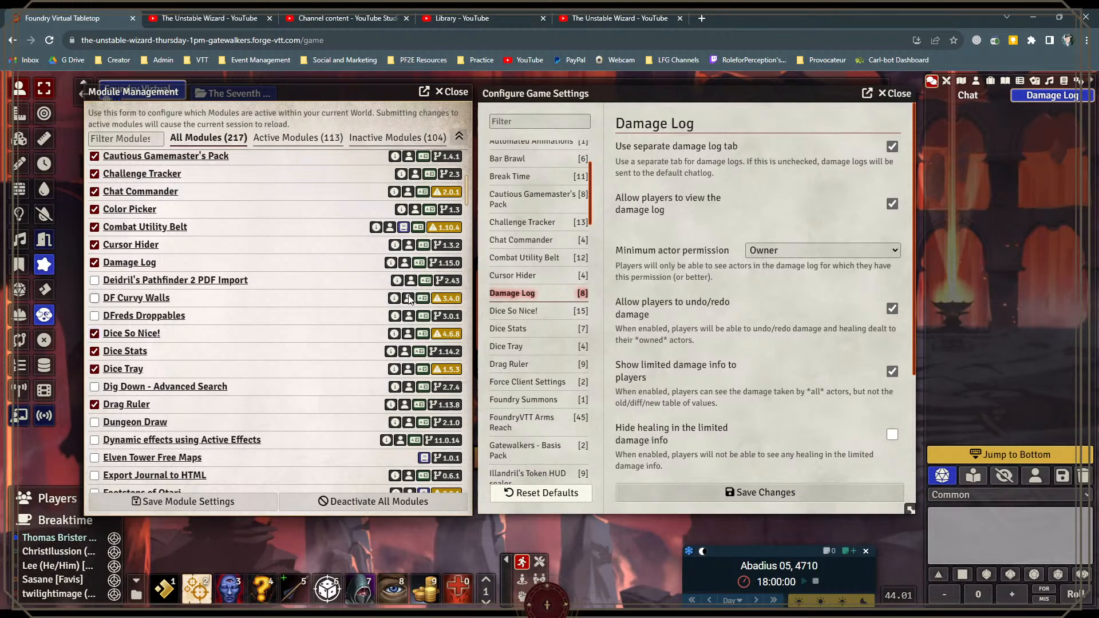
pyautogui.click(514, 310)
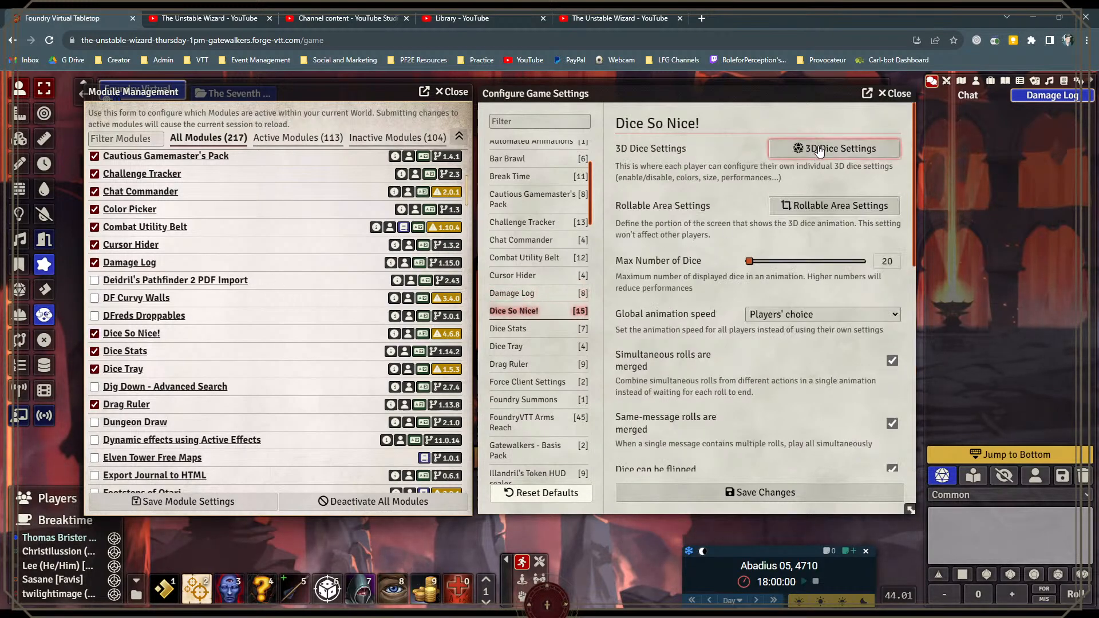
pyautogui.click(786, 154)
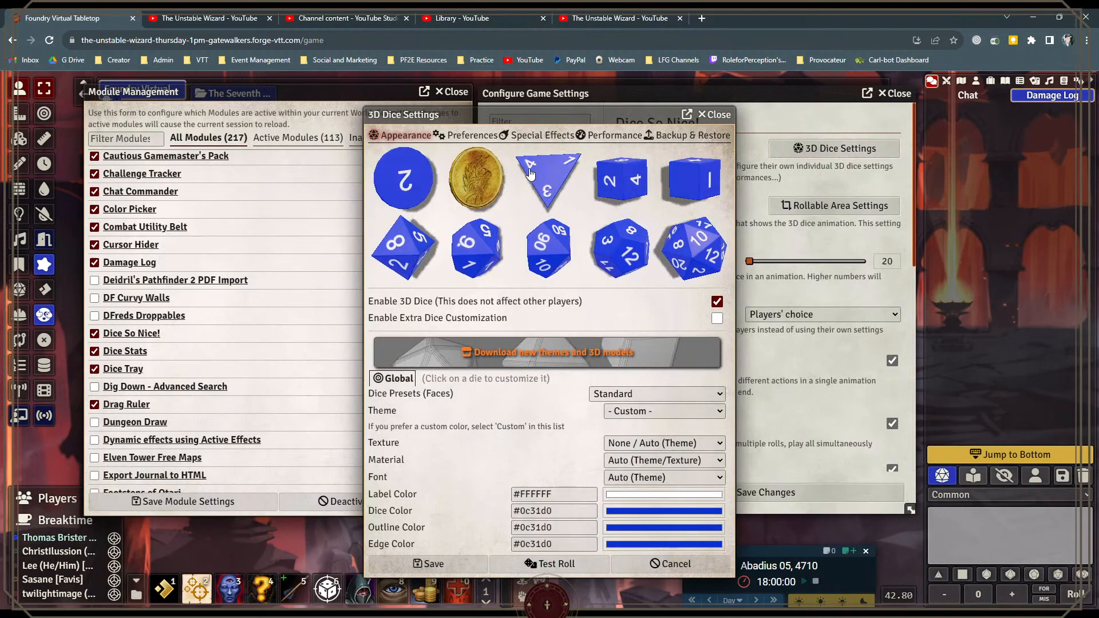
pyautogui.click(689, 409)
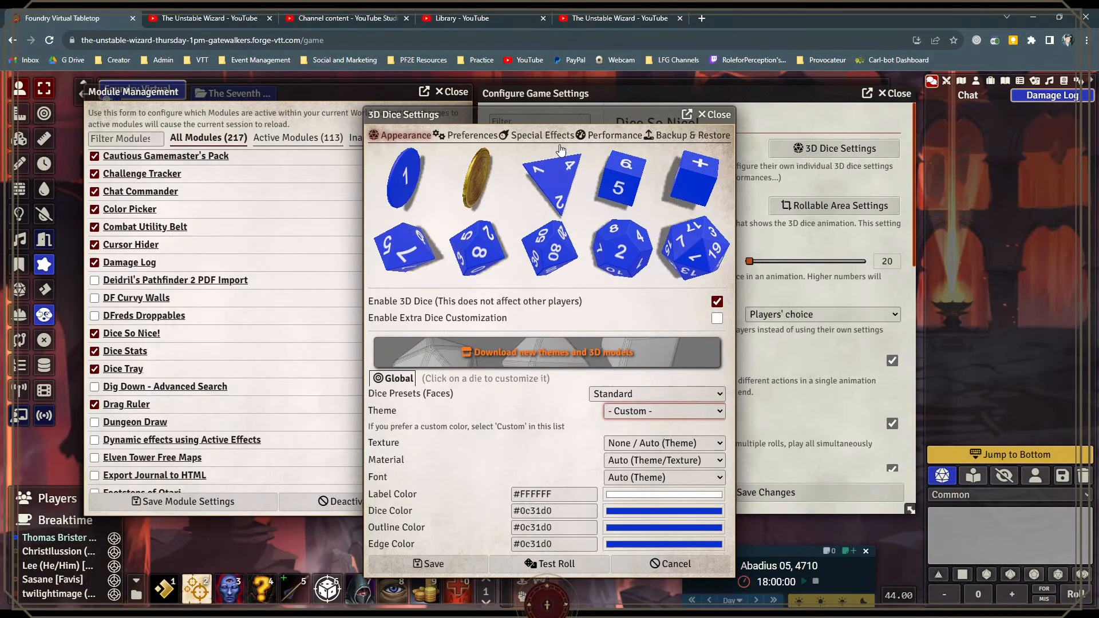
# Step: Add a Dice So Nice! special effect that plays Sound: Epic Win when a d20 rolls 20, and save the dice settings
pyautogui.click(538, 135)
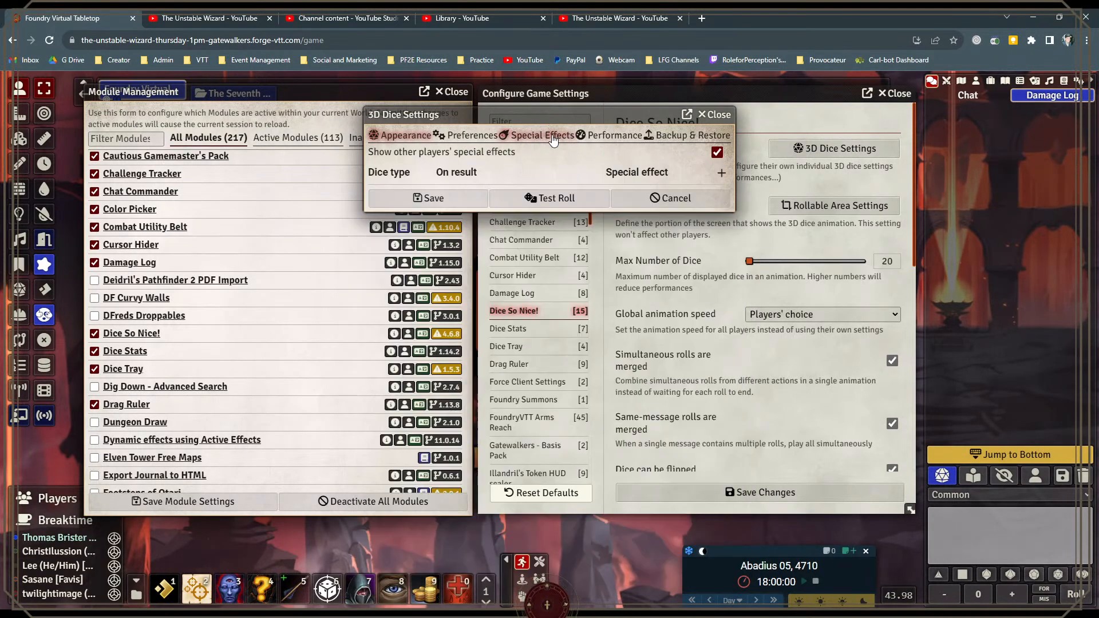
pyautogui.click(722, 173)
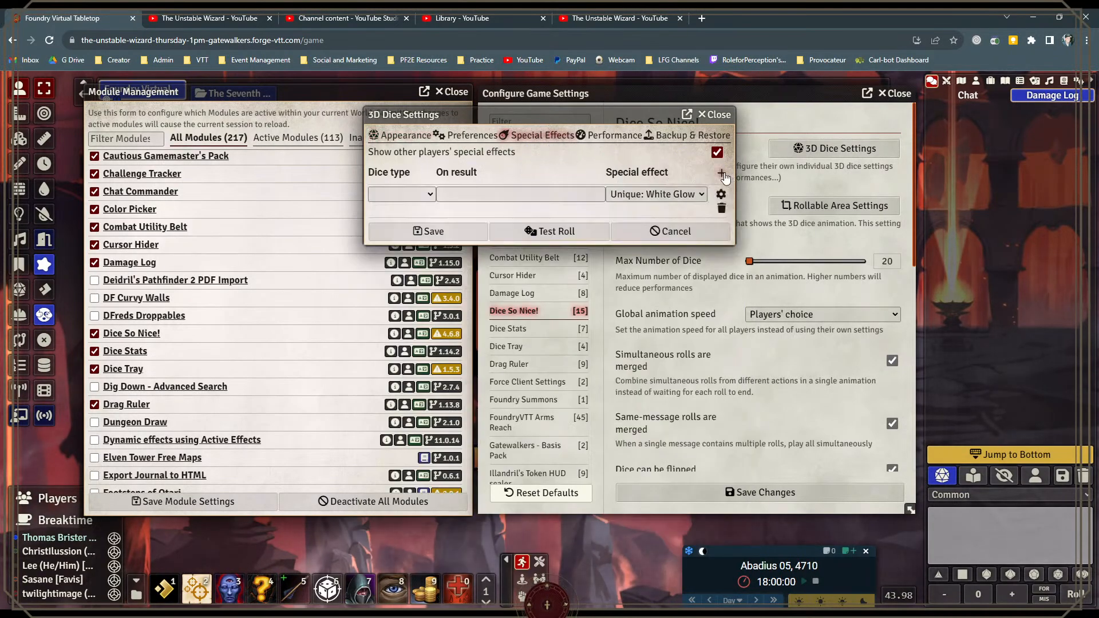
pyautogui.click(431, 198)
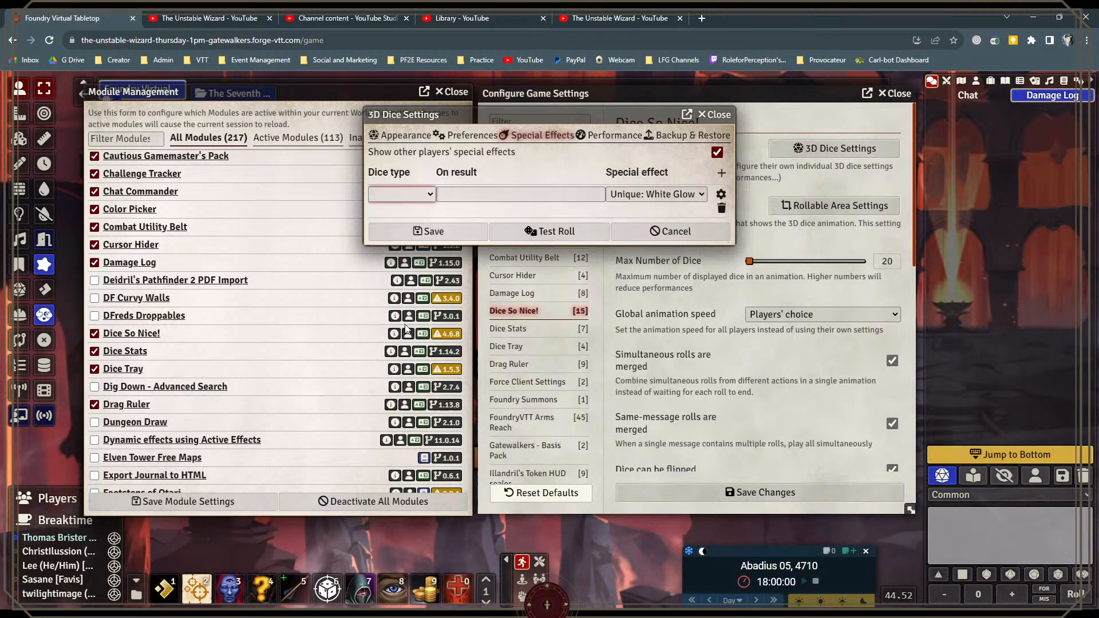
pyautogui.click(398, 338)
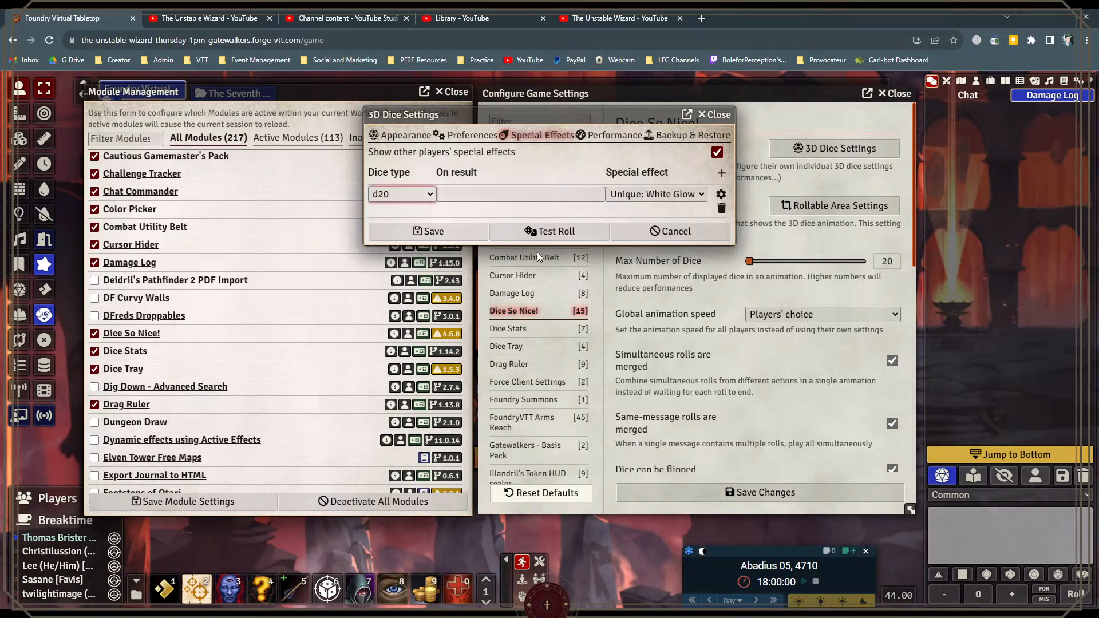
pyautogui.click(585, 199)
pyautogui.scroll(-5, 553, 268)
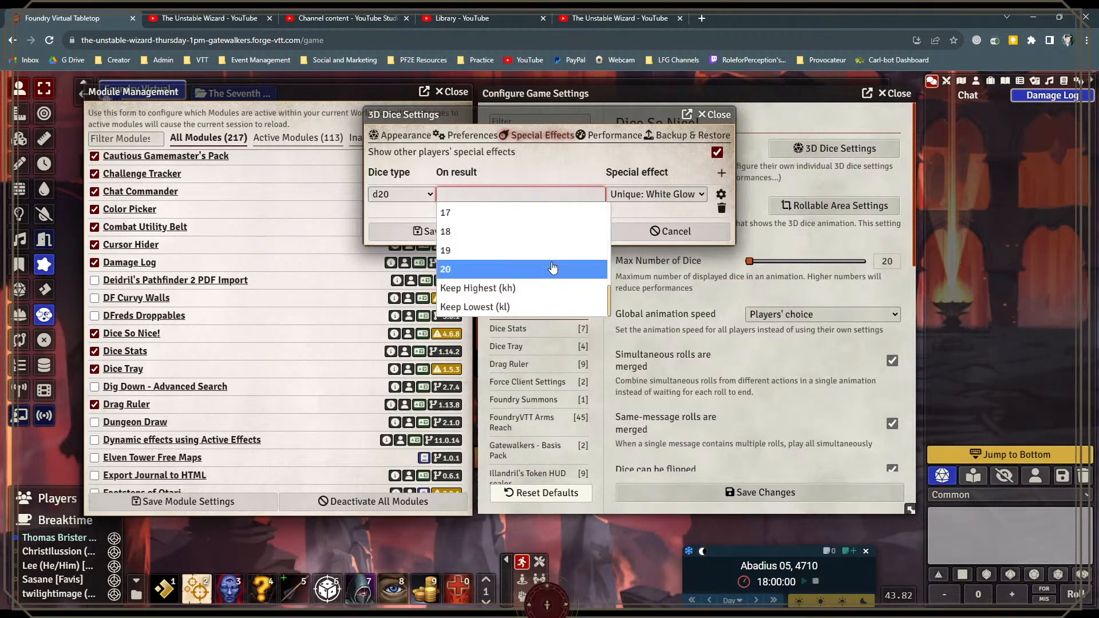
pyautogui.click(553, 268)
pyautogui.click(685, 195)
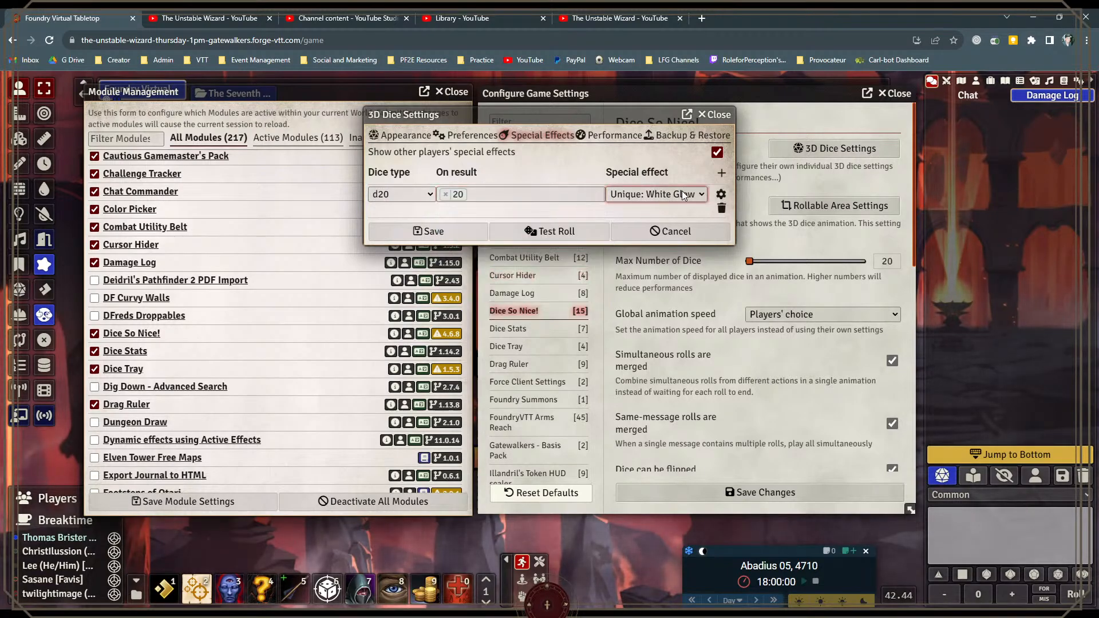
pyautogui.click(644, 314)
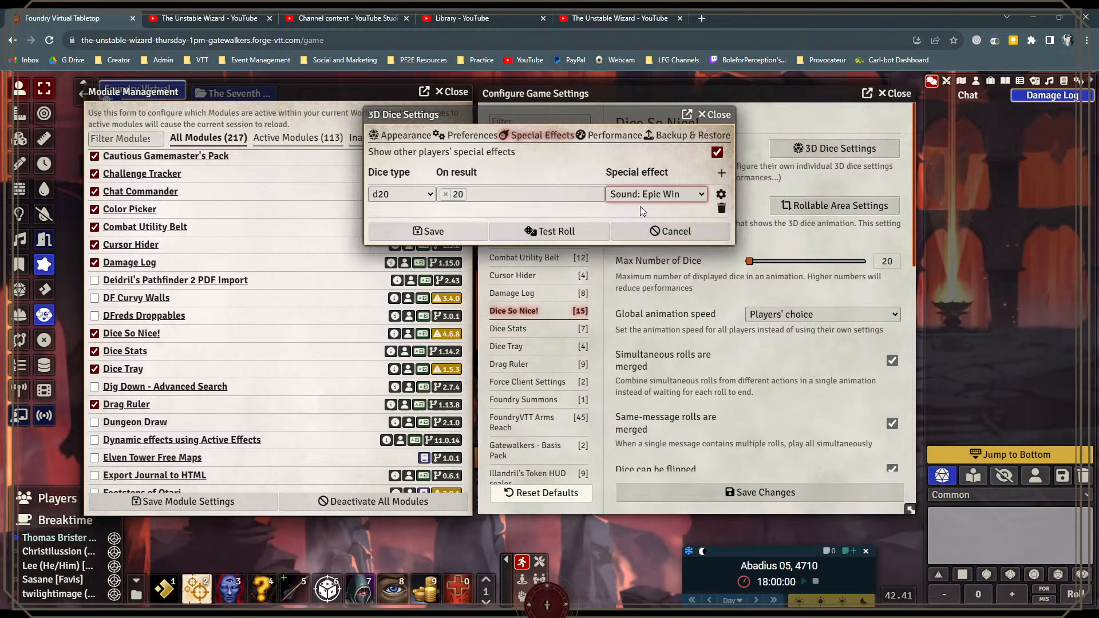
pyautogui.click(473, 232)
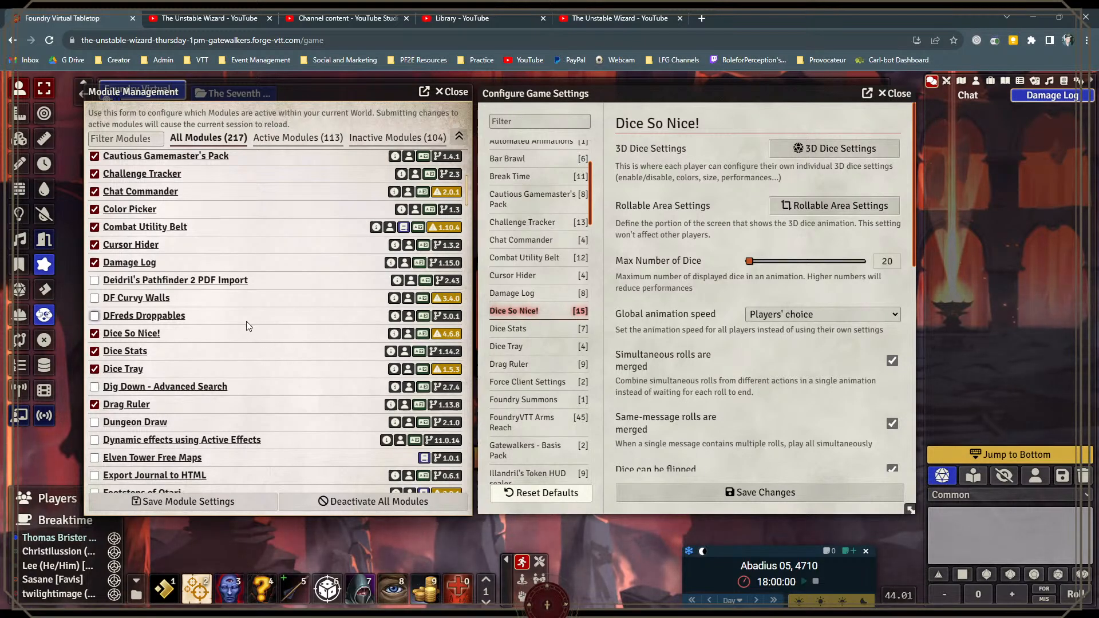
# Step: Display the Drag Ruler module's game settings and shorten the settings window to uncover the scene below it
pyautogui.scroll(-4, 216, 345)
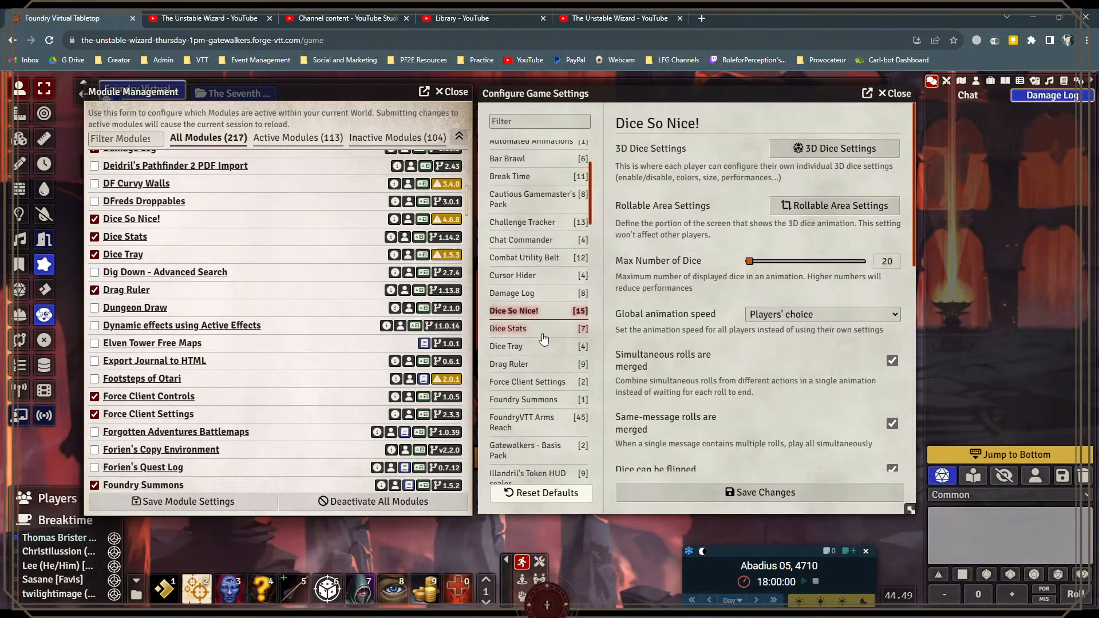
pyautogui.click(520, 363)
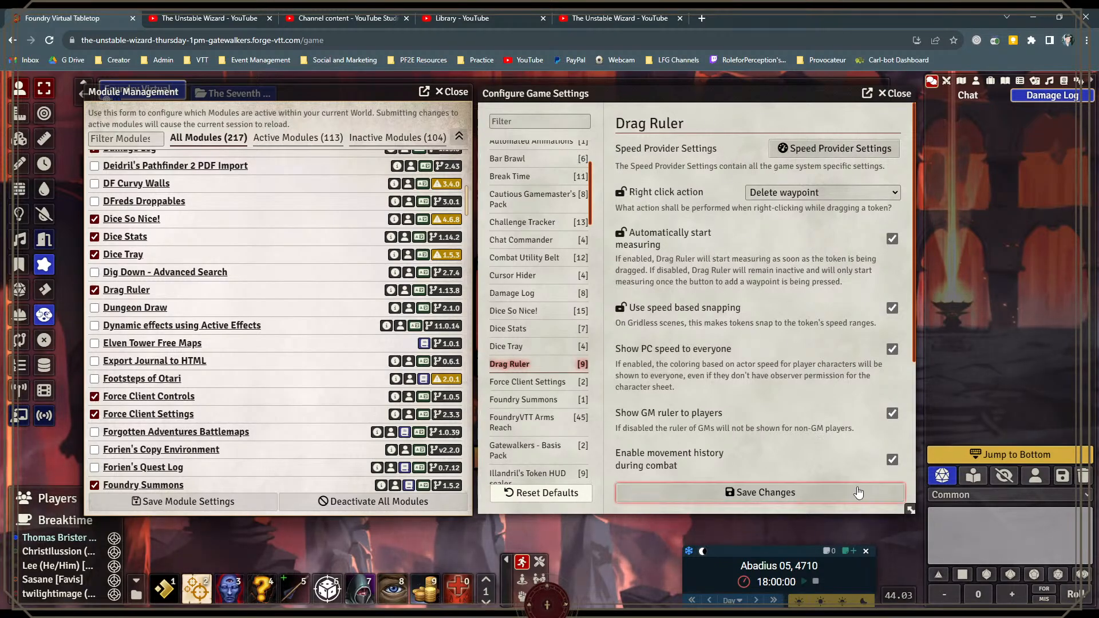
pyautogui.moveTo(911, 509); pyautogui.dragTo(915, 452)
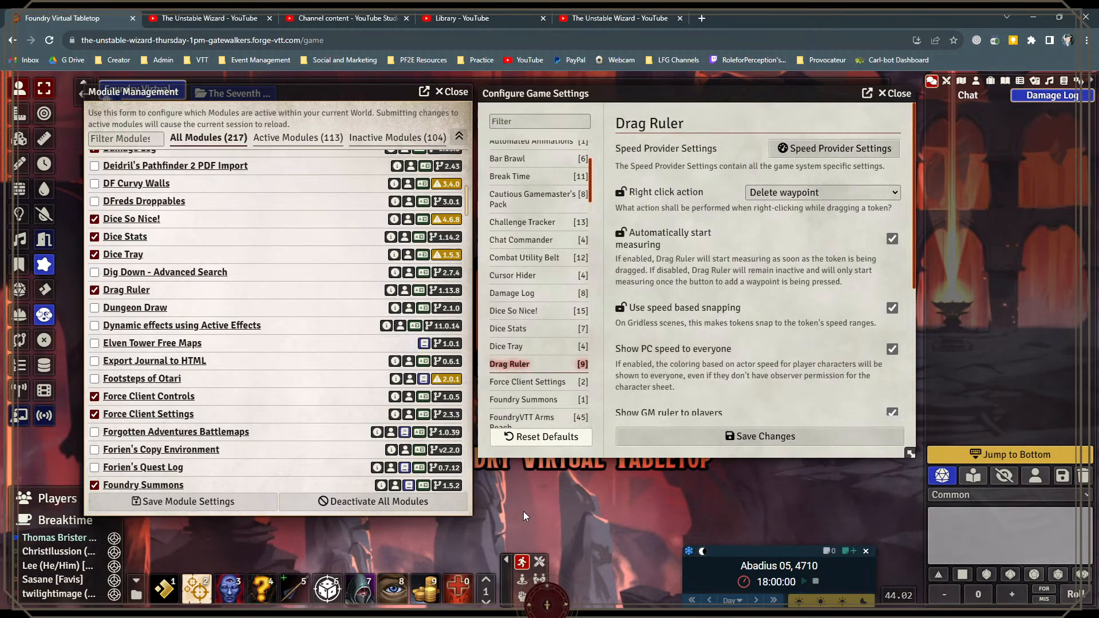
# Step: Place Njiri's token from the actors directory on the scene below the settings window and delete it again
pyautogui.click(976, 81)
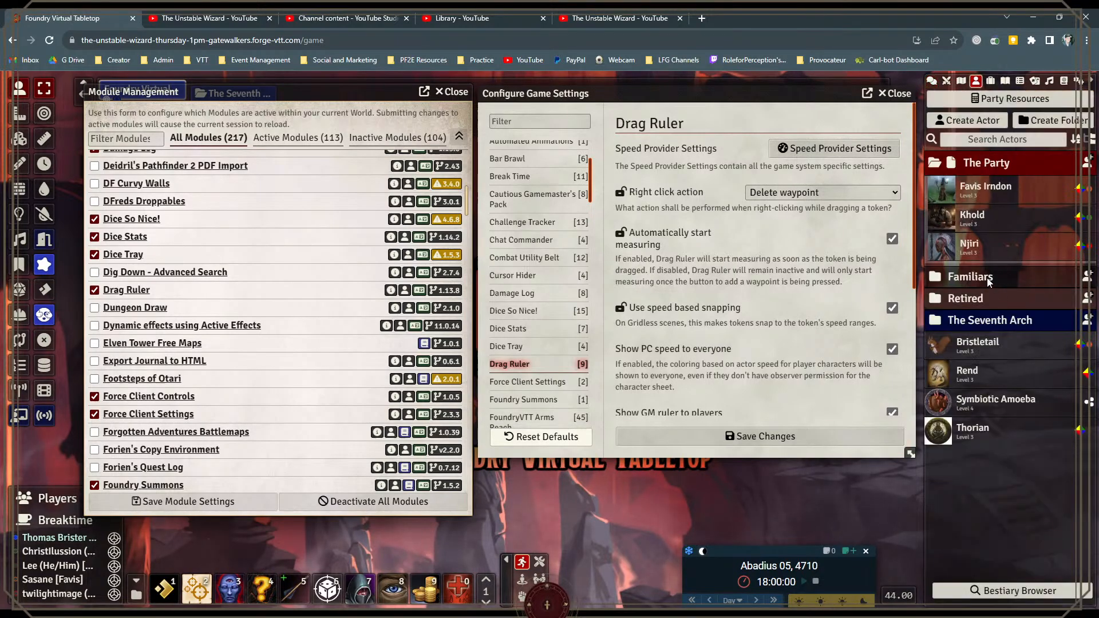
pyautogui.moveTo(854, 507)
pyautogui.mouseDown()
pyautogui.moveTo(607, 518)
pyautogui.moveTo(846, 513)
pyautogui.mouseUp()
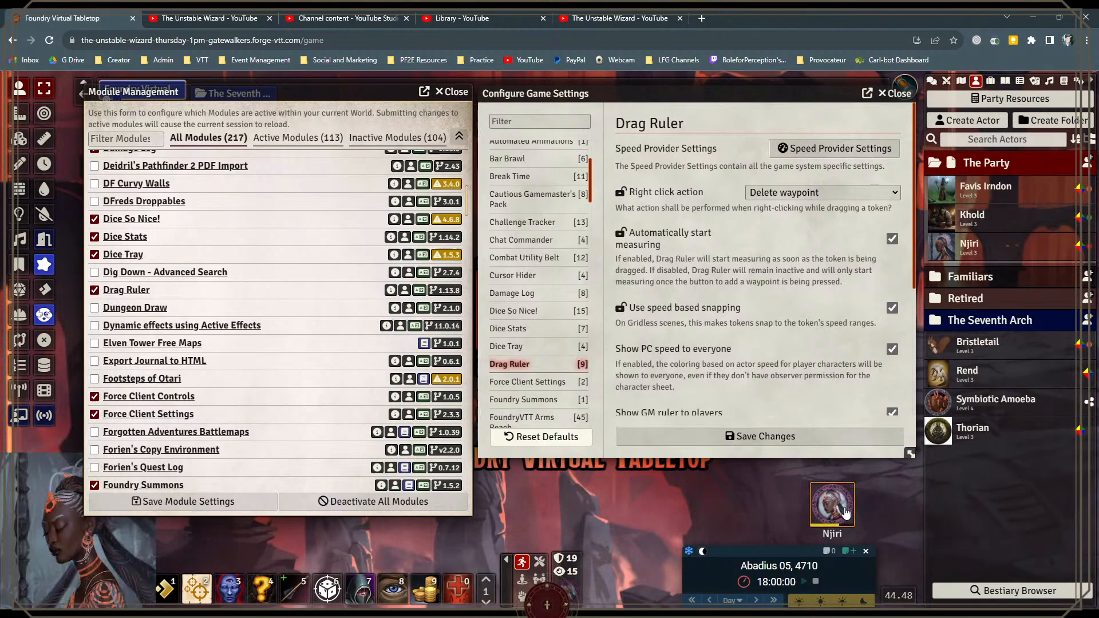
pyautogui.press('Delete')
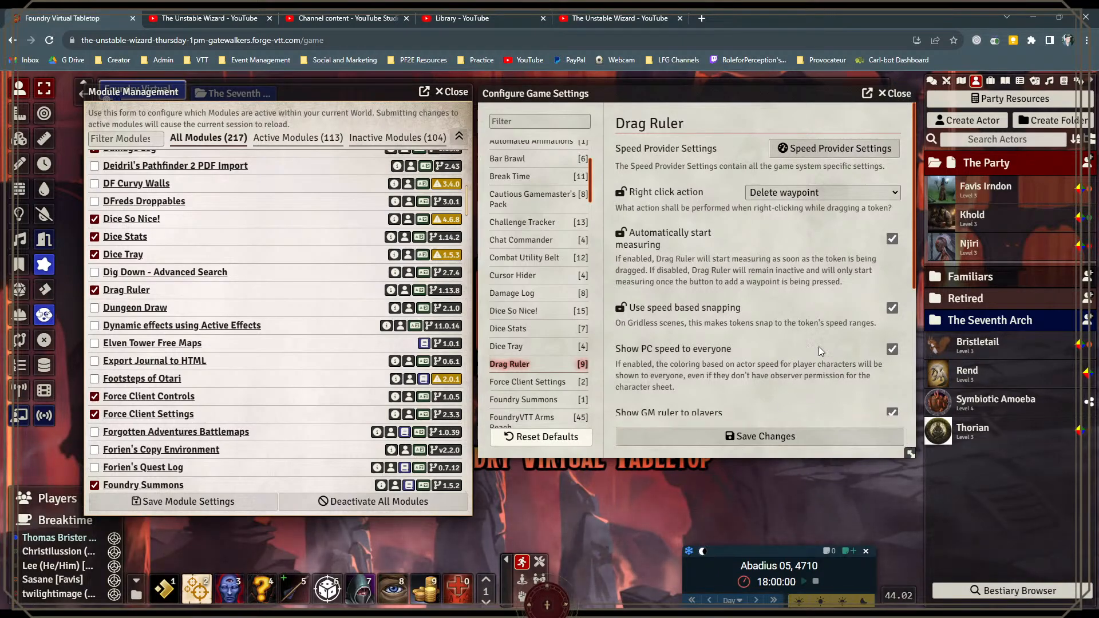
# Step: Examine the remaining Drag Ruler settings and the active modules from Force Client Controls through Mass Edit
pyautogui.scroll(-4, 805, 303)
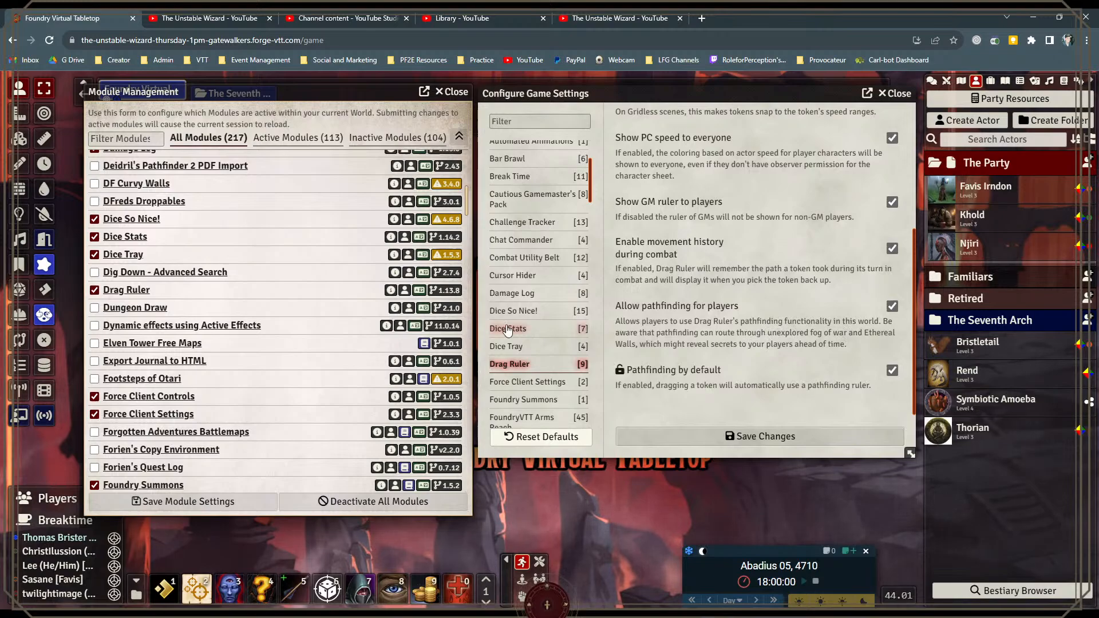
pyautogui.scroll(-1, 216, 341)
pyautogui.scroll(-1, 217, 341)
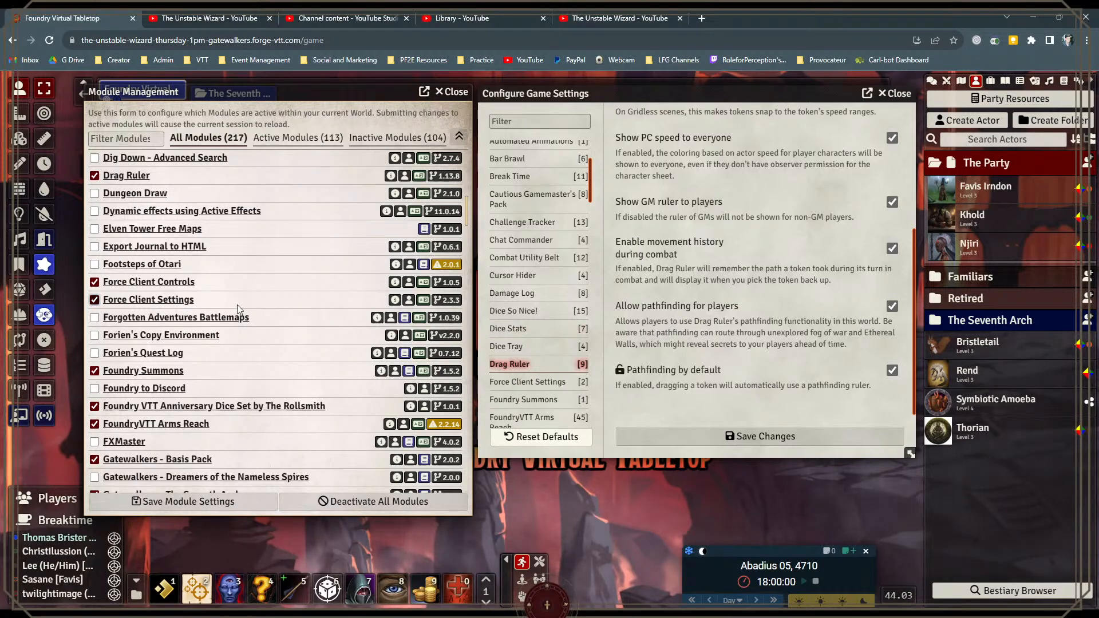
pyautogui.scroll(-2, 156, 315)
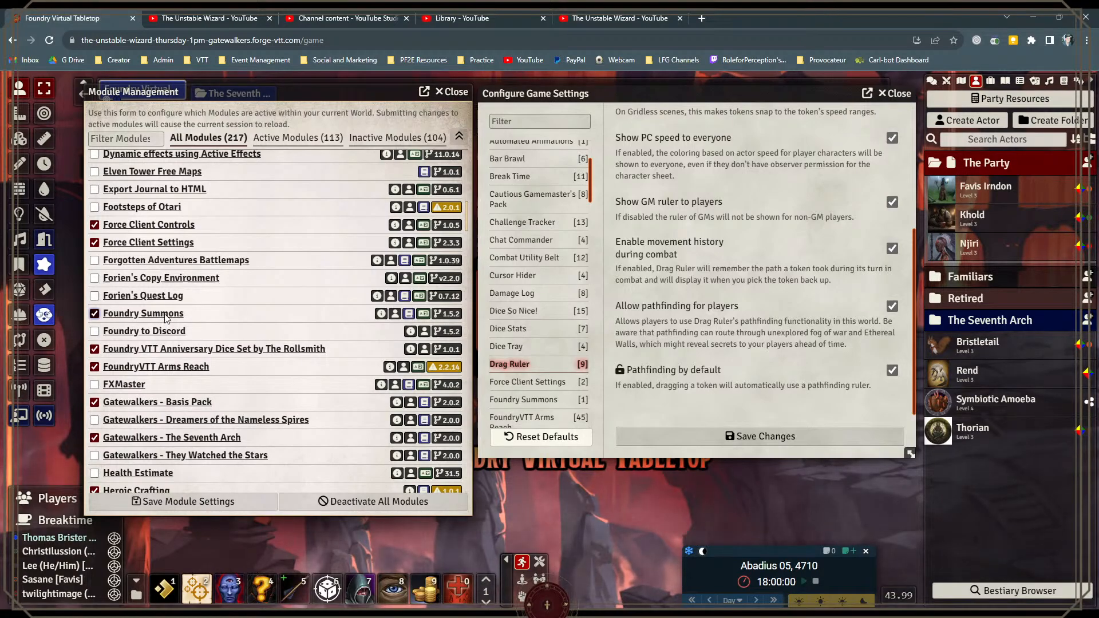
pyautogui.scroll(-2, 161, 319)
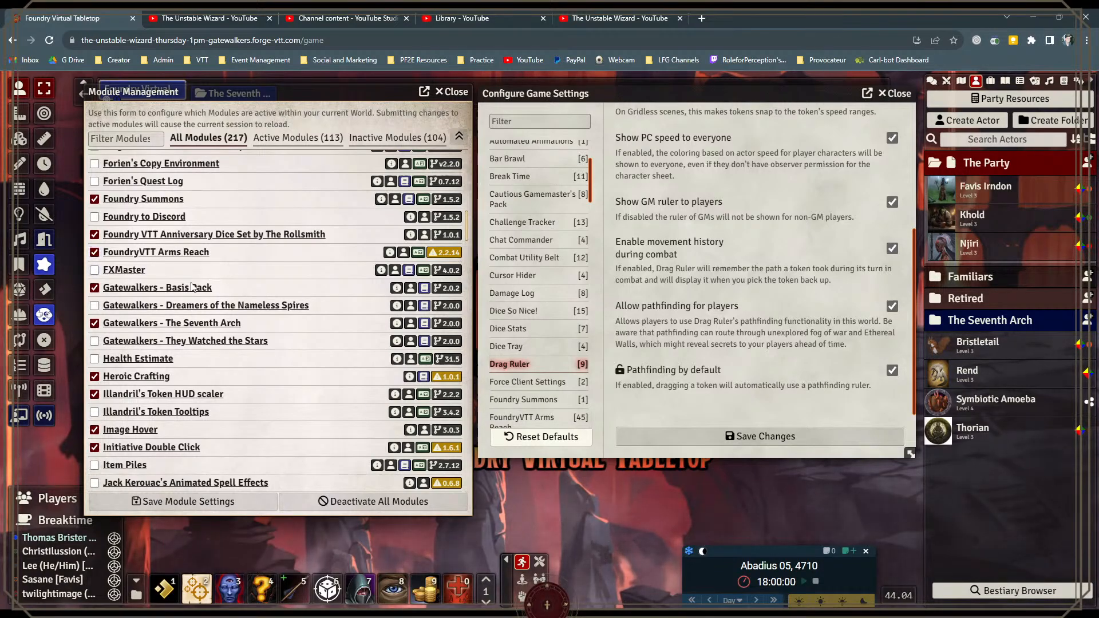
pyautogui.scroll(-2, 181, 305)
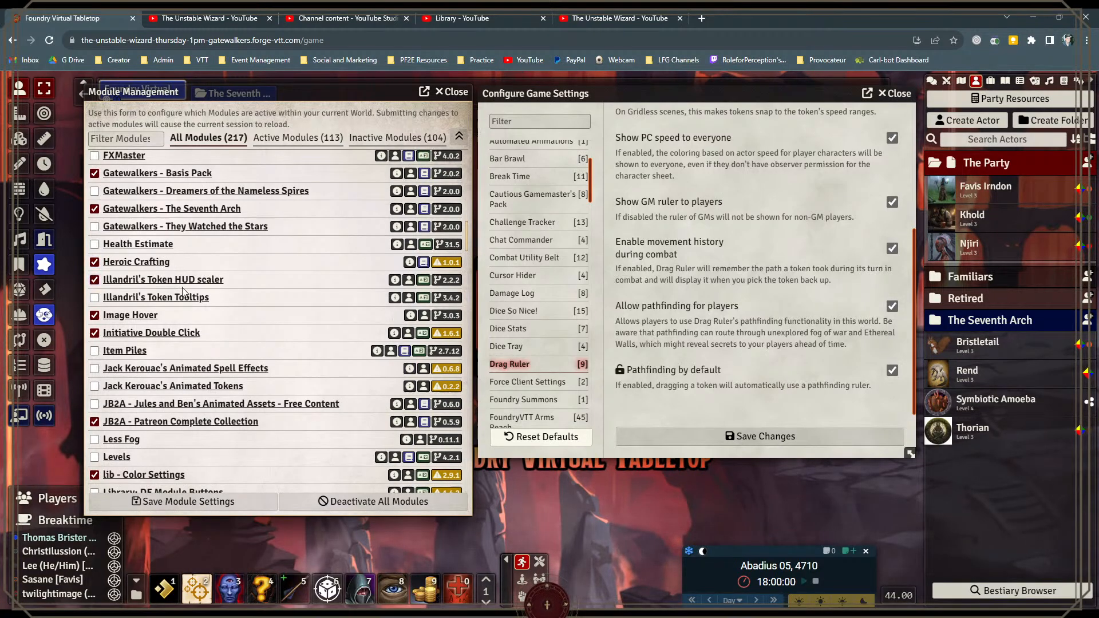
pyautogui.scroll(-1, 231, 297)
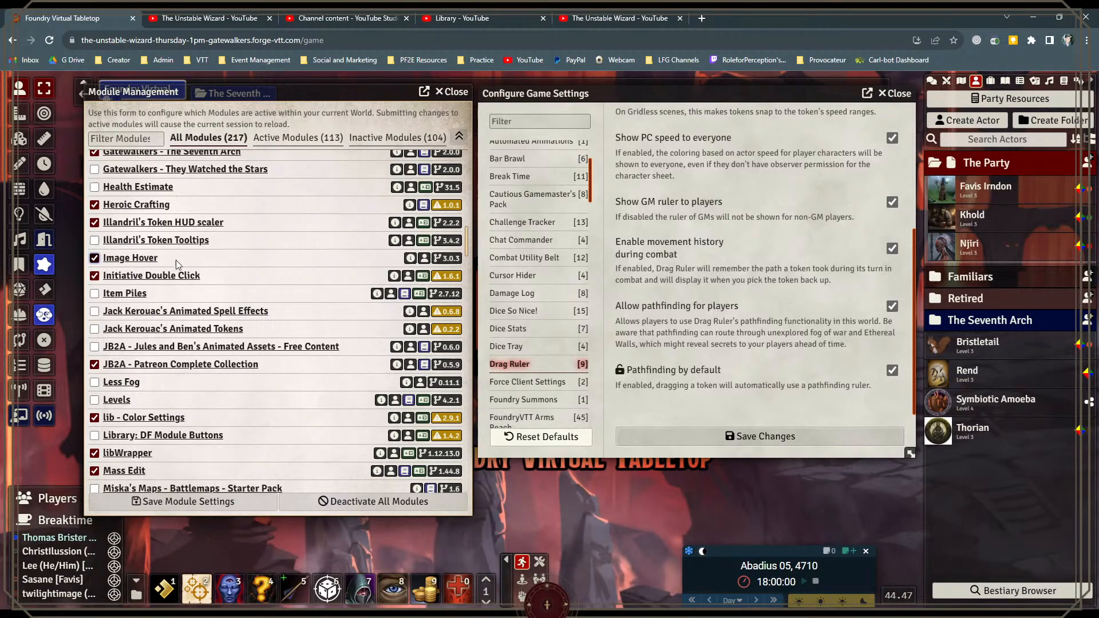
pyautogui.scroll(-2, 196, 261)
pyautogui.scroll(-1, 196, 263)
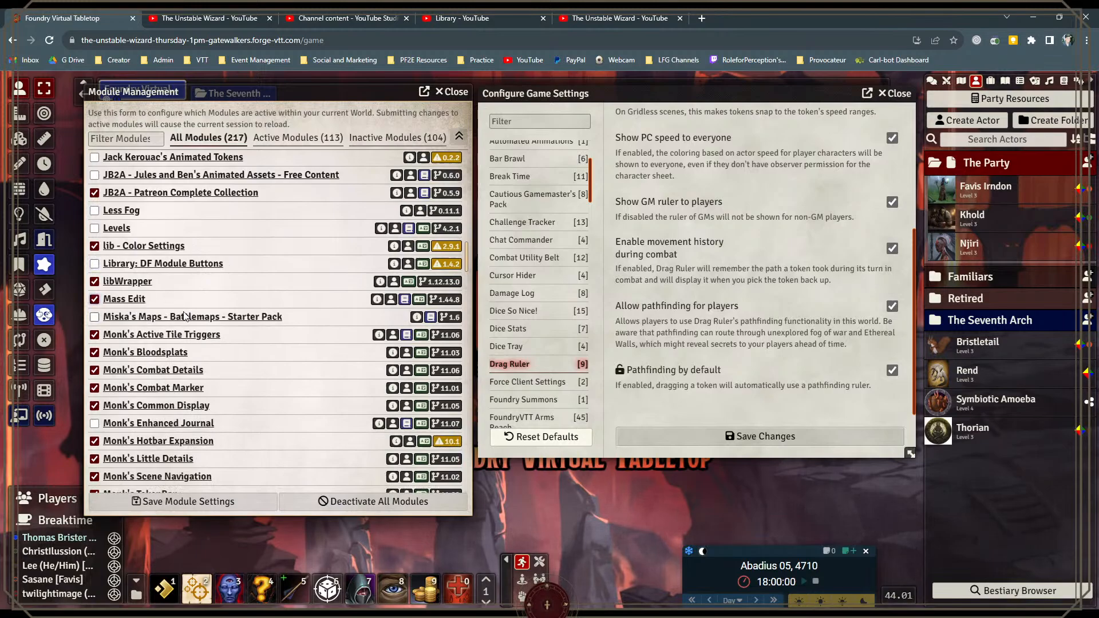
# Step: Place the Khold and Njiri tokens on the scene, open their shared Mass Edit token configuration, and close it
pyautogui.moveTo(968, 227); pyautogui.dragTo(661, 507)
pyautogui.moveTo(969, 233); pyautogui.dragTo(710, 510)
pyautogui.click(710, 509)
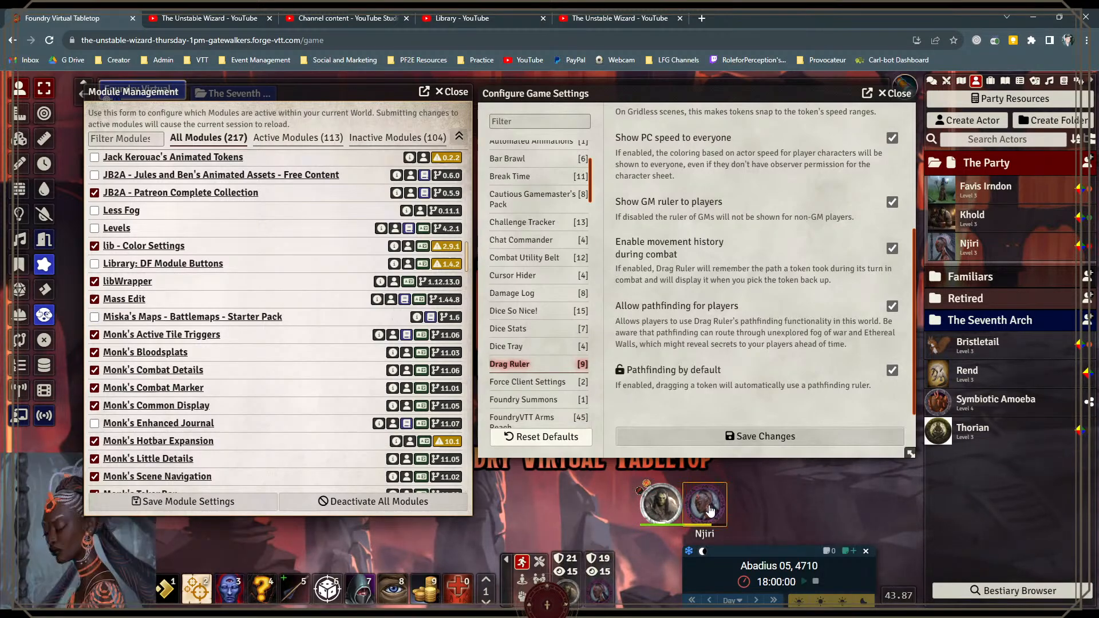
pyautogui.keyDown('shift'); pyautogui.click(655, 514); pyautogui.keyUp('shift')
pyautogui.rightClick(656, 514)
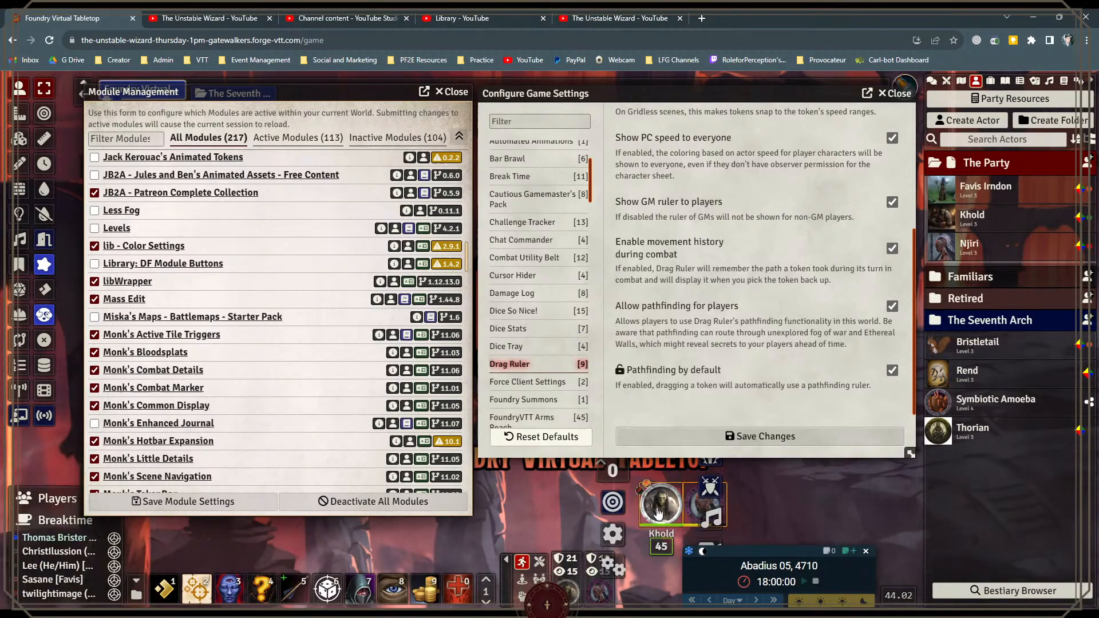
pyautogui.click(612, 568)
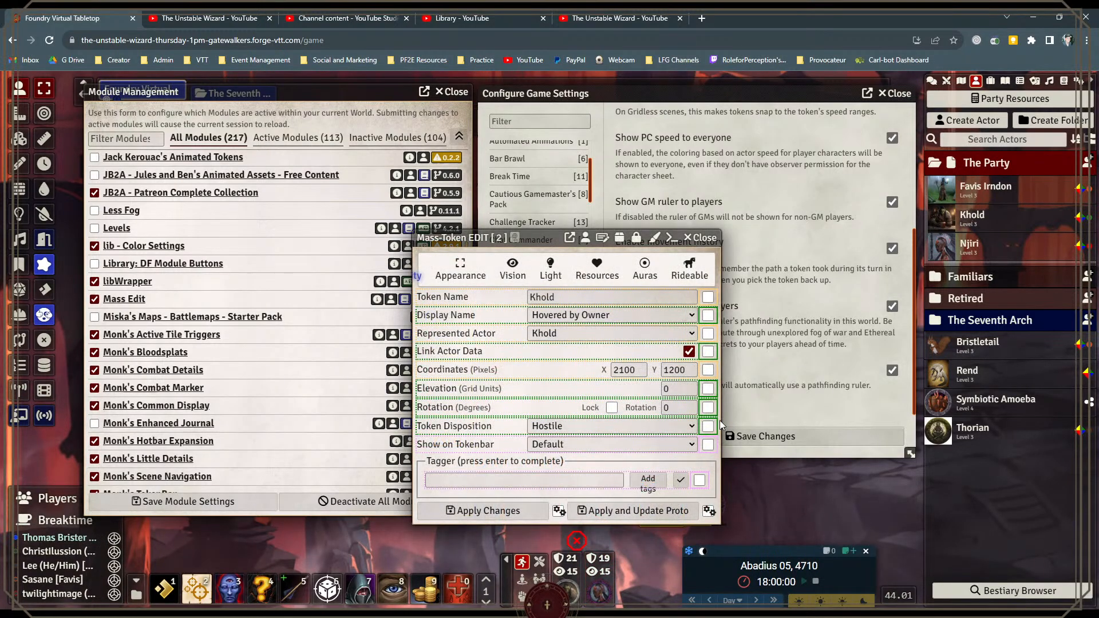
pyautogui.click(702, 241)
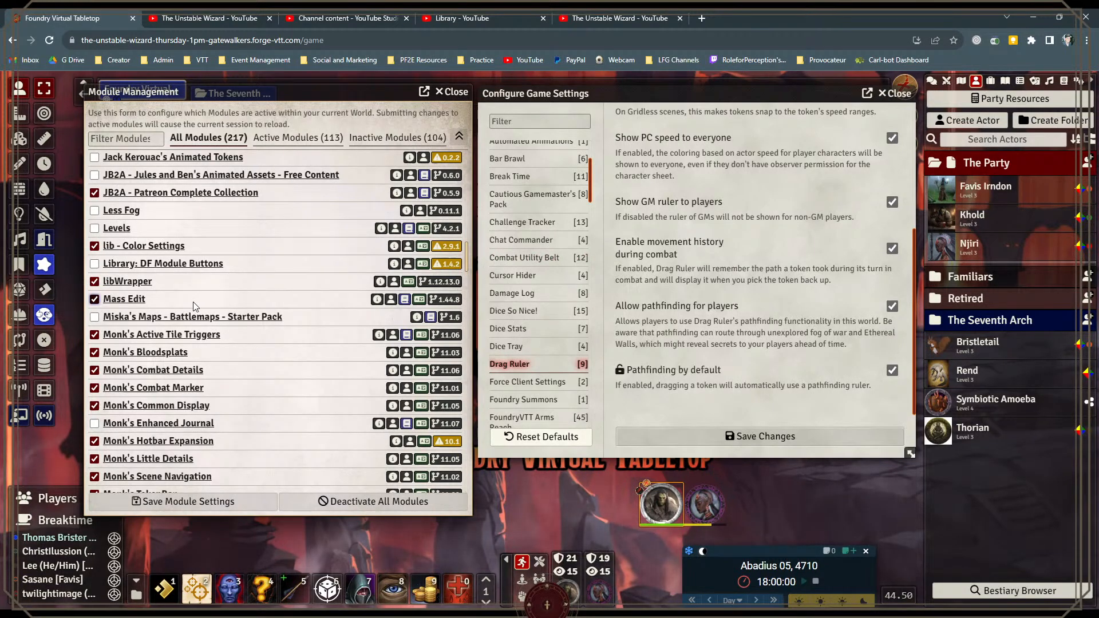
# Step: Look over the Monk's modules in the module list and move the calendar window away from the placed tokens
pyautogui.scroll(-1, 192, 309)
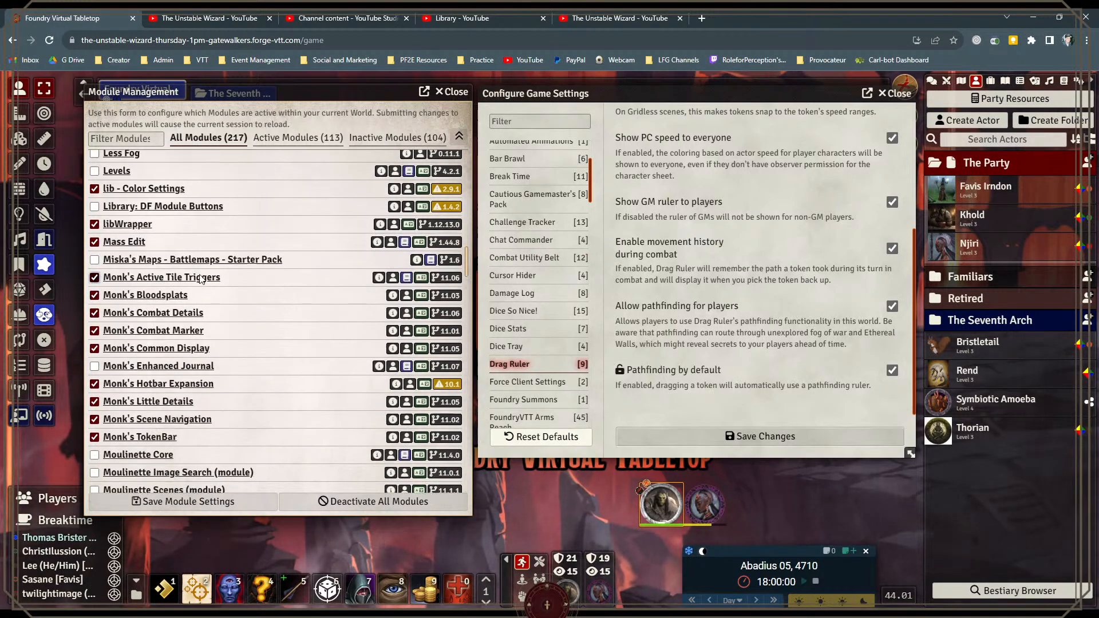
pyautogui.scroll(-1, 172, 287)
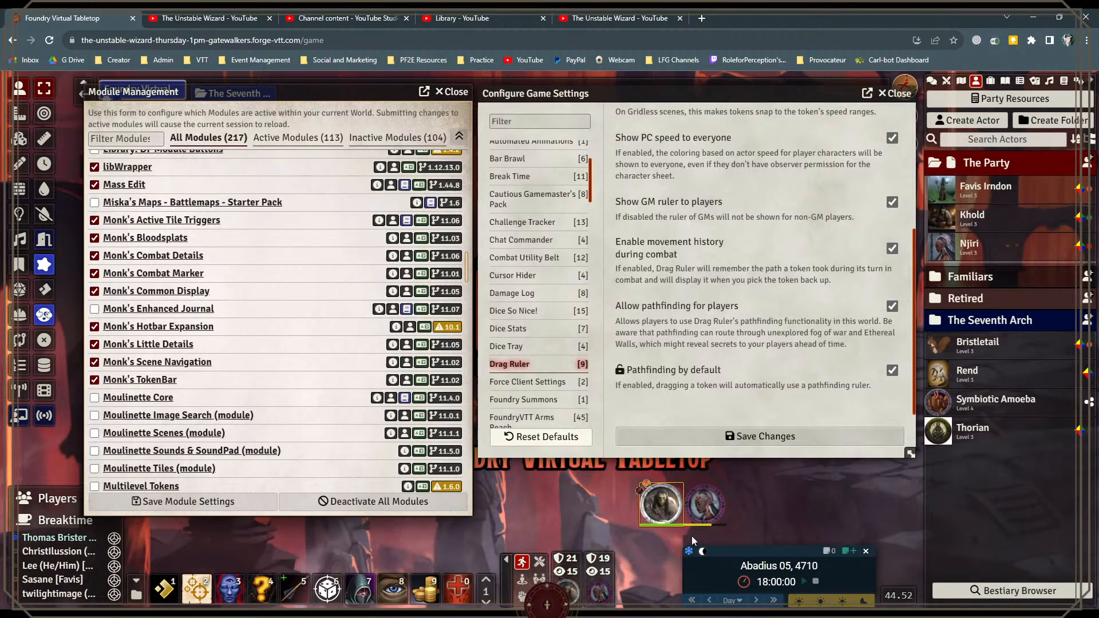
pyautogui.moveTo(753, 549); pyautogui.dragTo(791, 542)
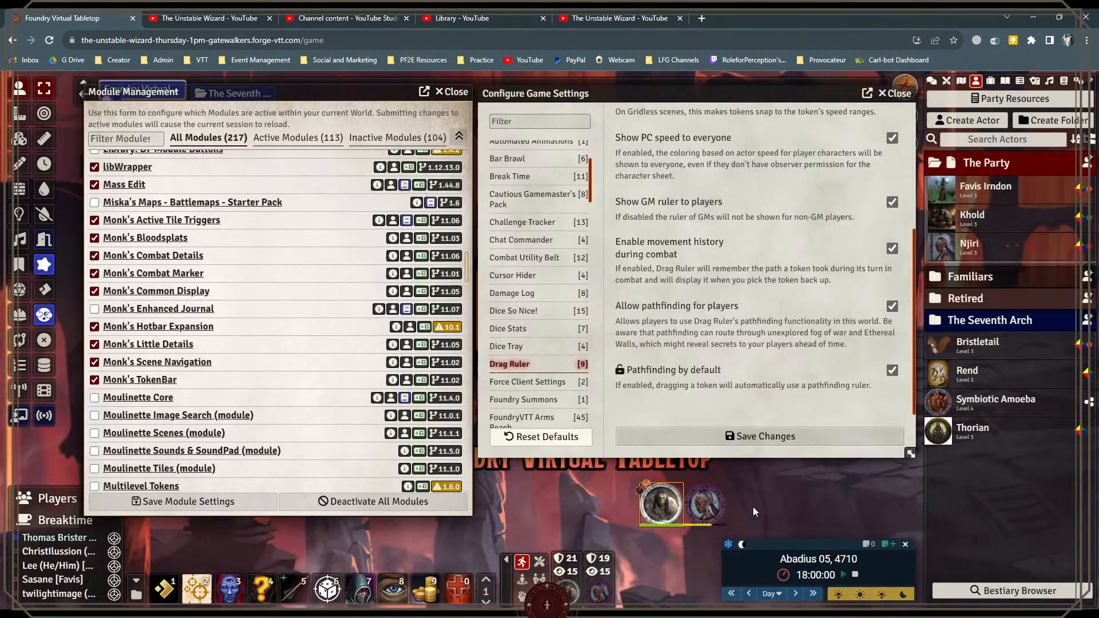
# Step: Request a public Perception roll from Khold with DC 25 shown, and display the request among the chat messages
pyautogui.click(571, 595)
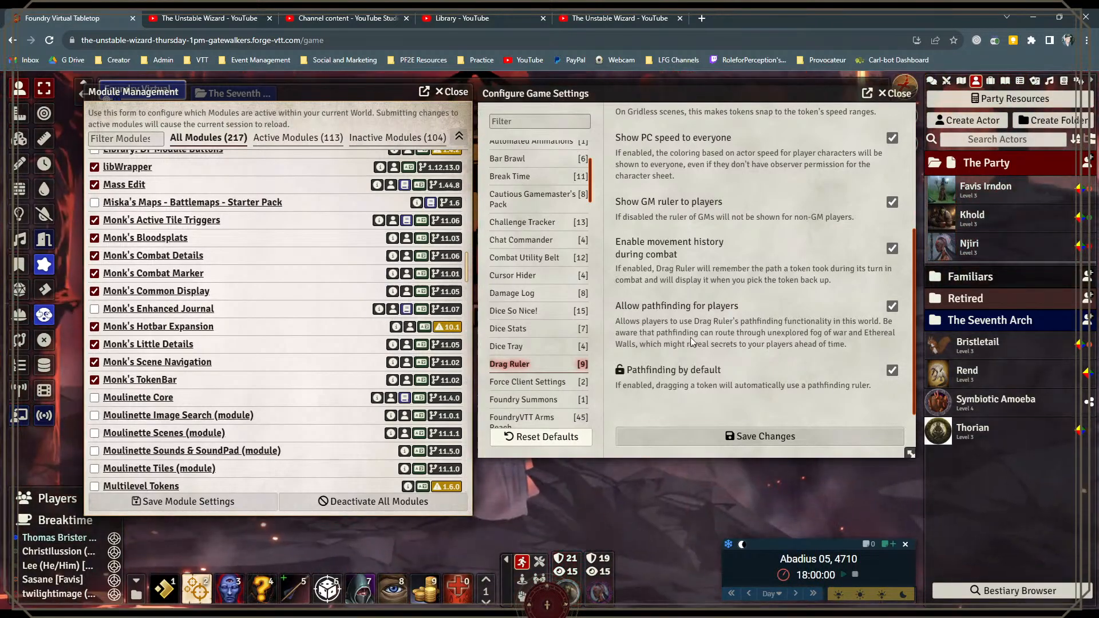
pyautogui.click(539, 563)
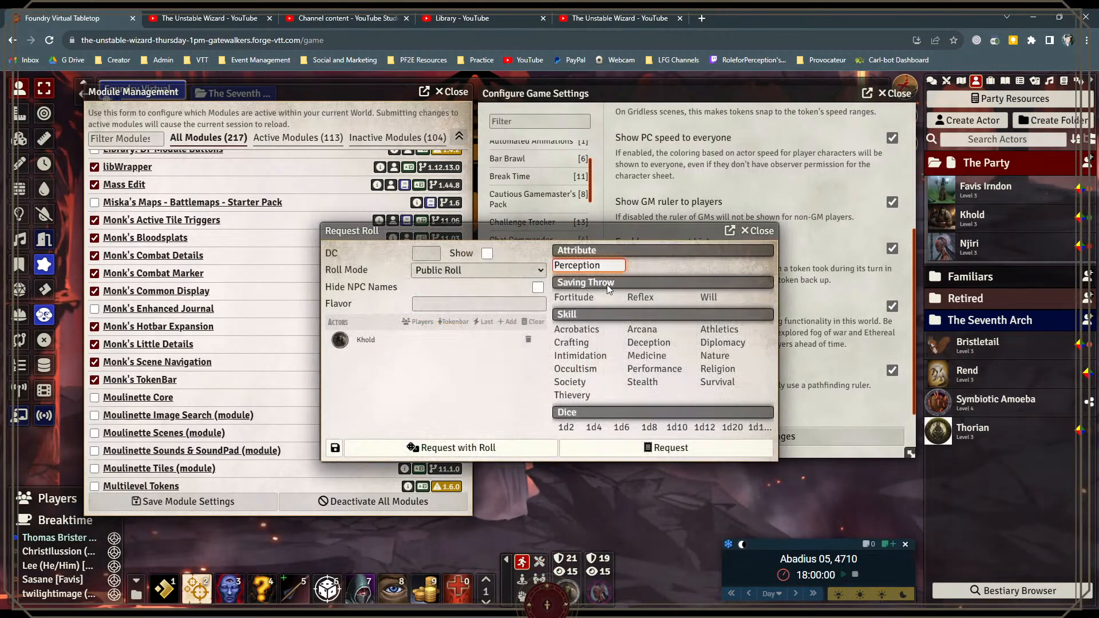
pyautogui.click(932, 81)
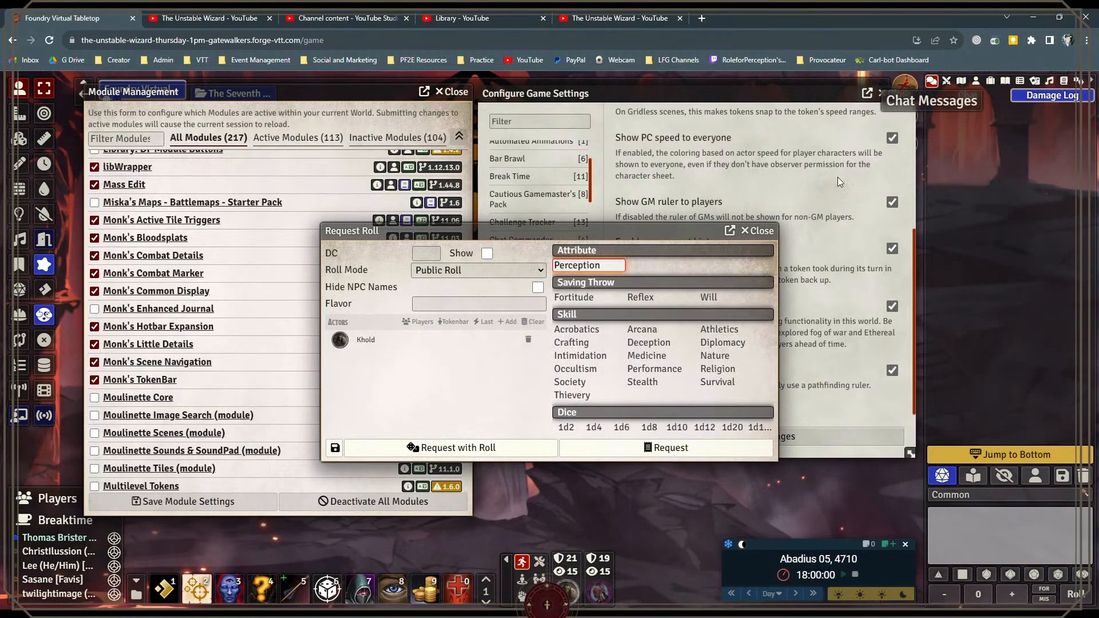
pyautogui.click(486, 254)
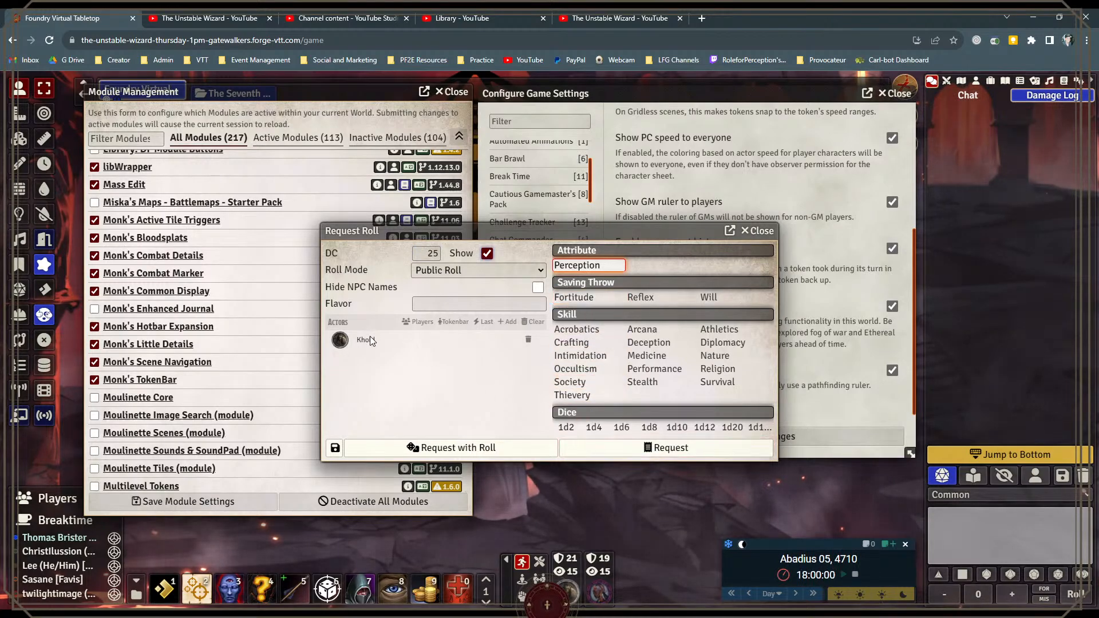
pyautogui.click(671, 448)
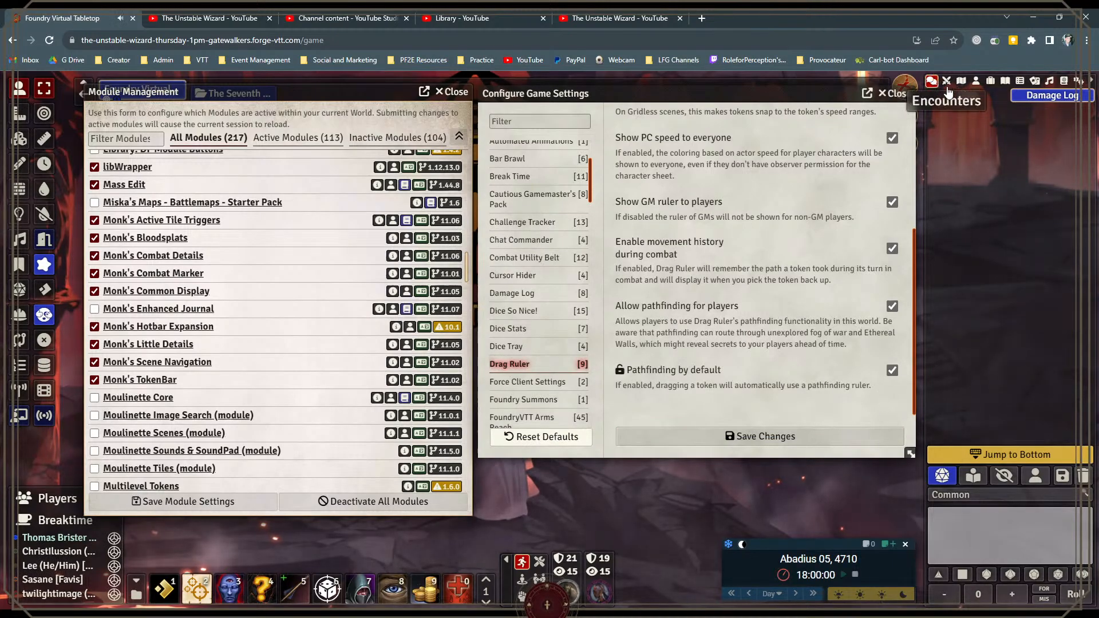
pyautogui.click(981, 97)
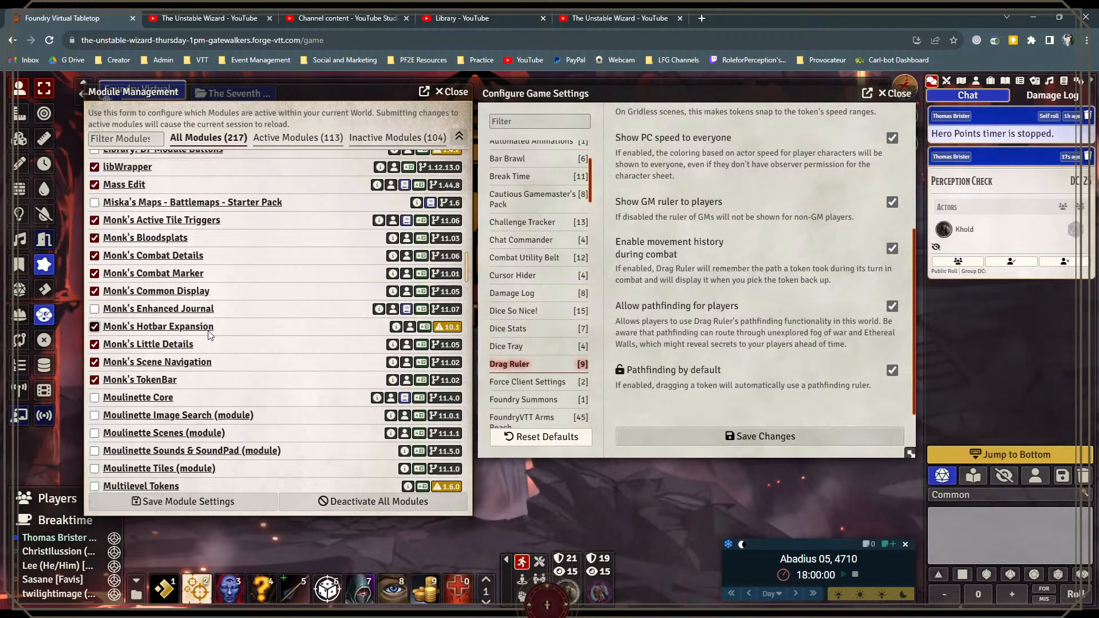
# Step: Expand the macro hotbar to show its additional rows from Monk's Hotbar Expansion
pyautogui.click(479, 583)
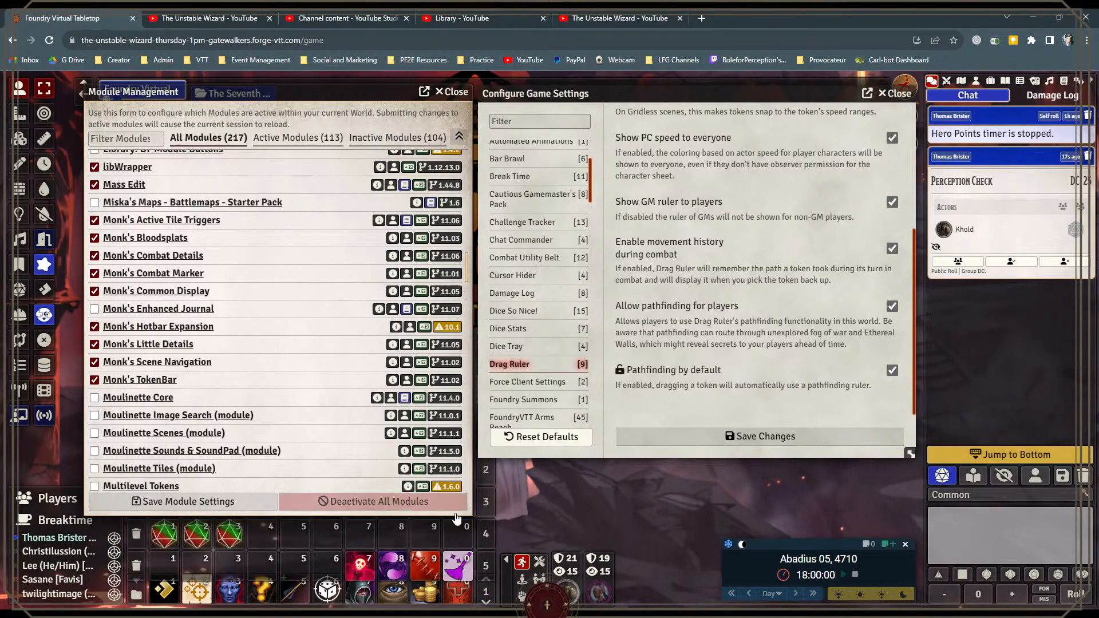
# Step: Move the module list aside to show the expanded macro hotbar rows, and return it to its former place
pyautogui.moveTo(303, 92); pyautogui.dragTo(777, 110)
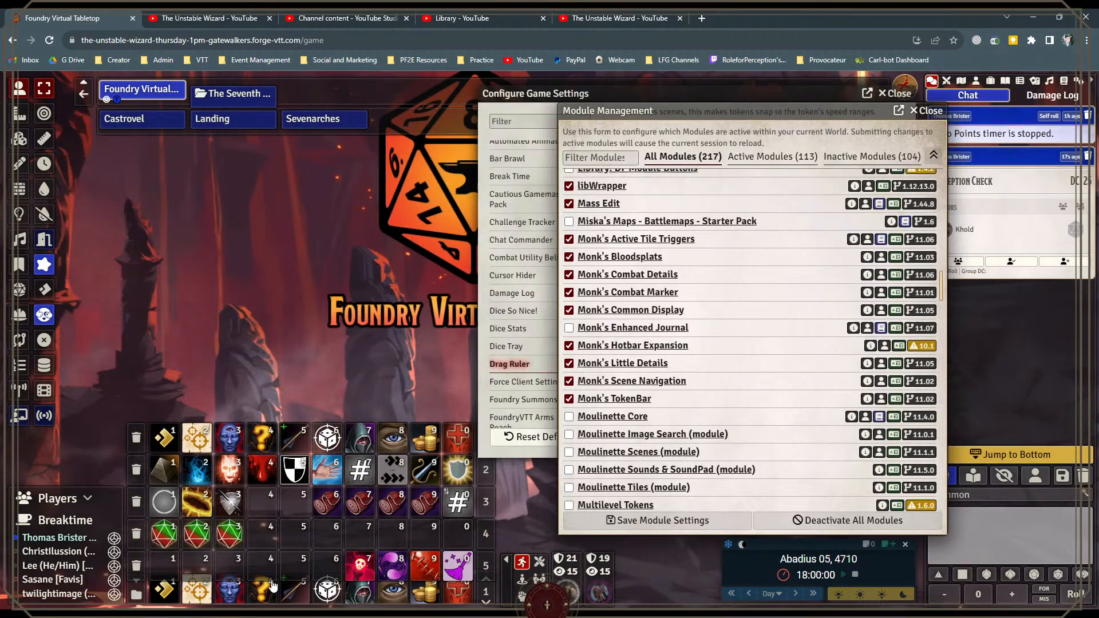
pyautogui.moveTo(705, 116); pyautogui.dragTo(210, 88)
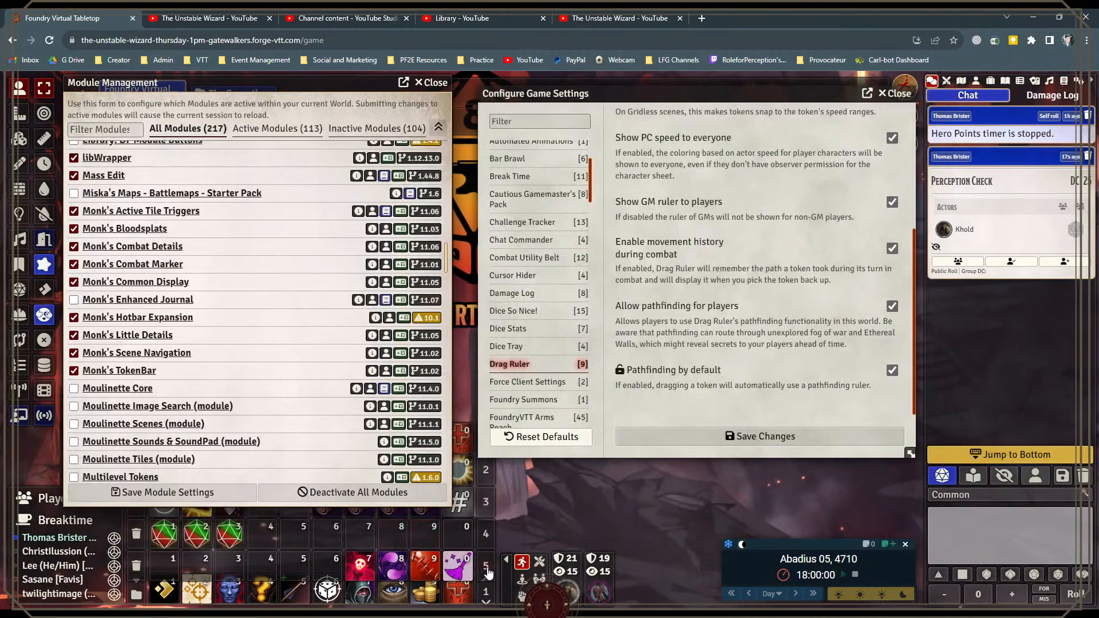
# Step: Reposition the module list to uncover the scene navigation bar from Monk's Scene Navigation
pyautogui.scroll(-1, 191, 304)
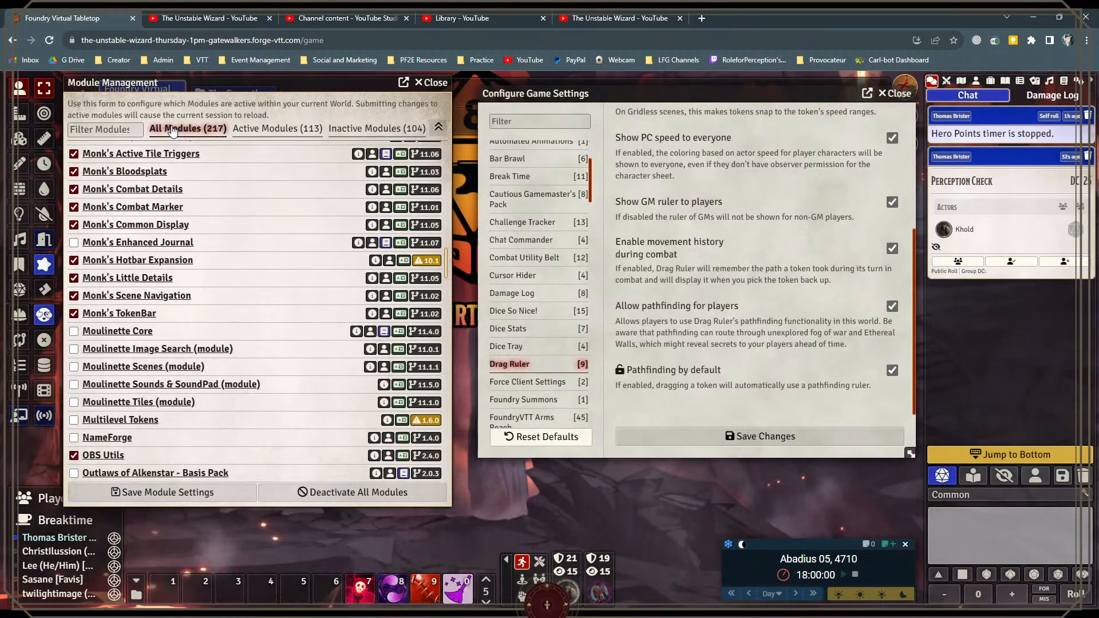
pyautogui.moveTo(175, 81); pyautogui.dragTo(195, 153)
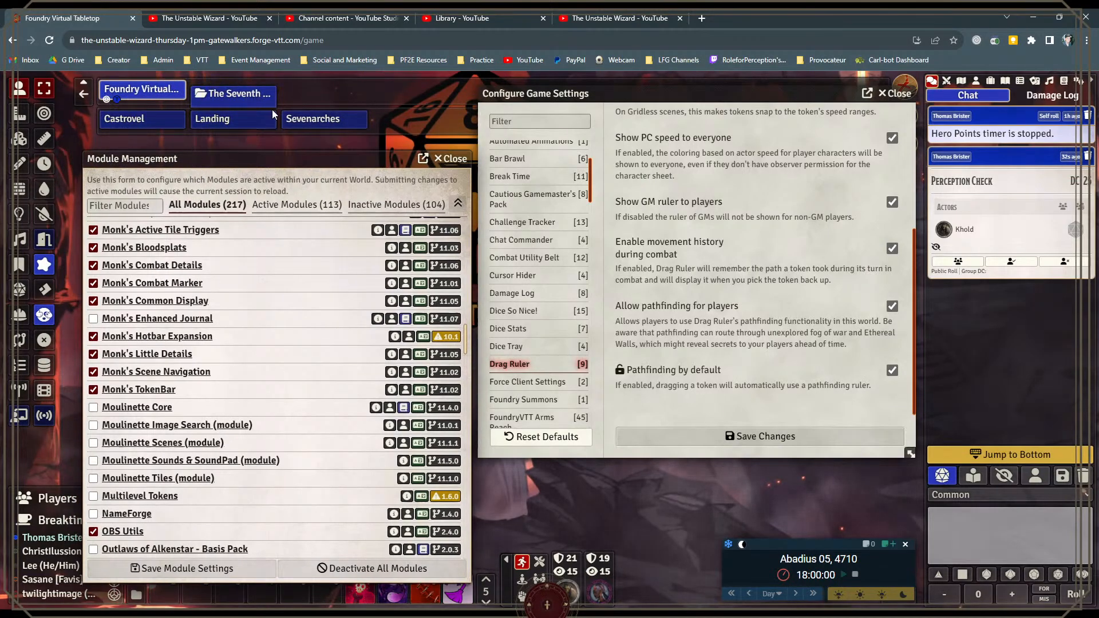
pyautogui.moveTo(227, 158); pyautogui.dragTo(226, 139)
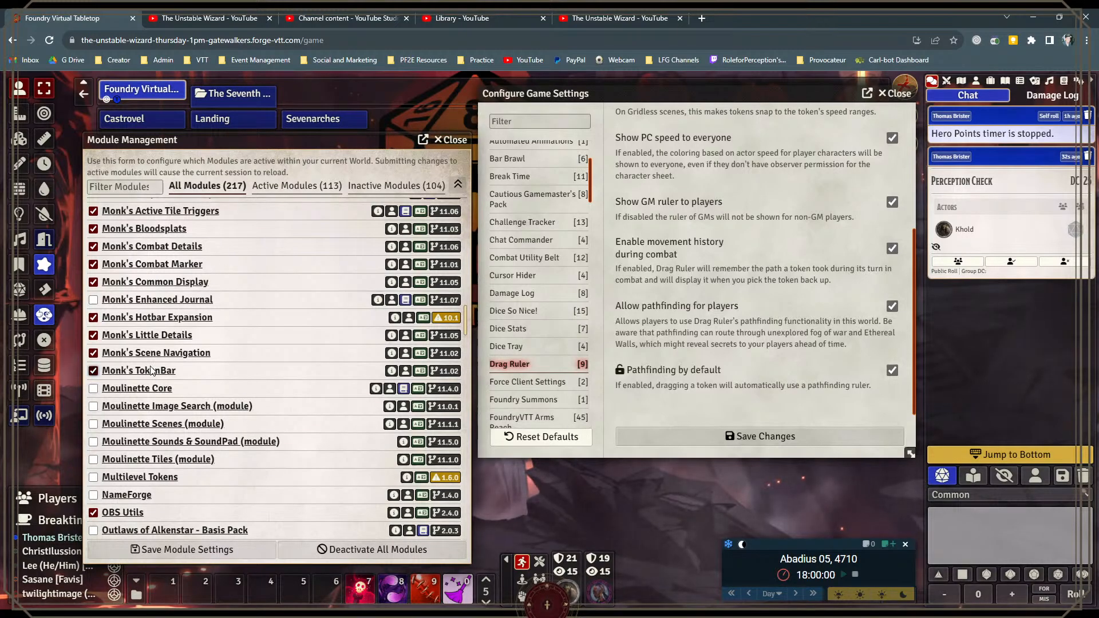
# Step: Look over the module list entries from OBS Utils through Ownership Viewer and Party Resources
pyautogui.scroll(-2, 195, 386)
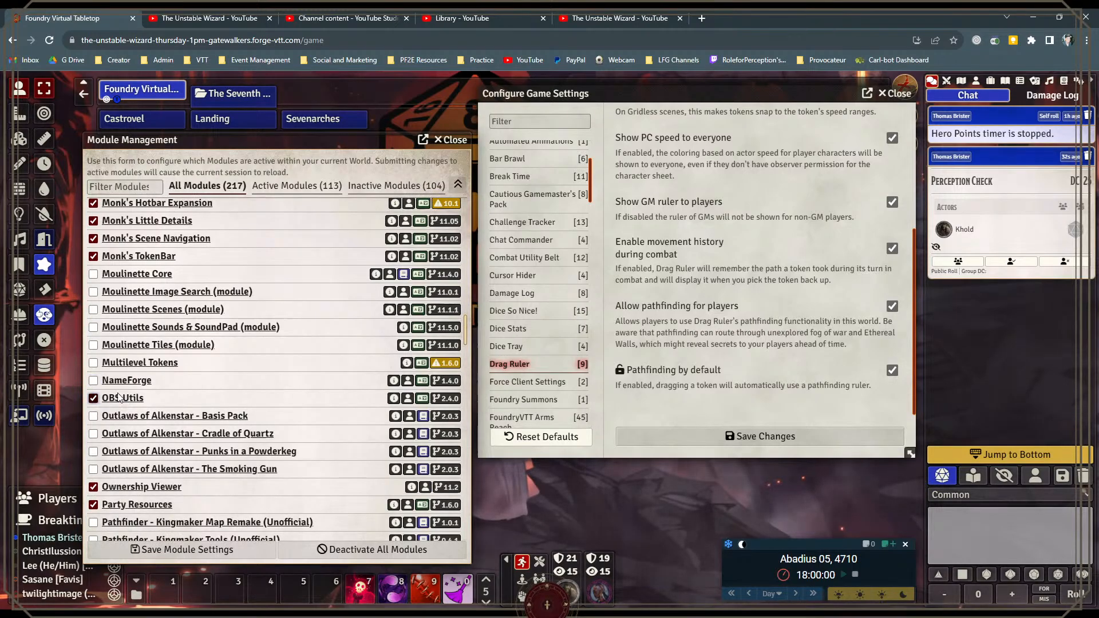
pyautogui.scroll(-2, 149, 399)
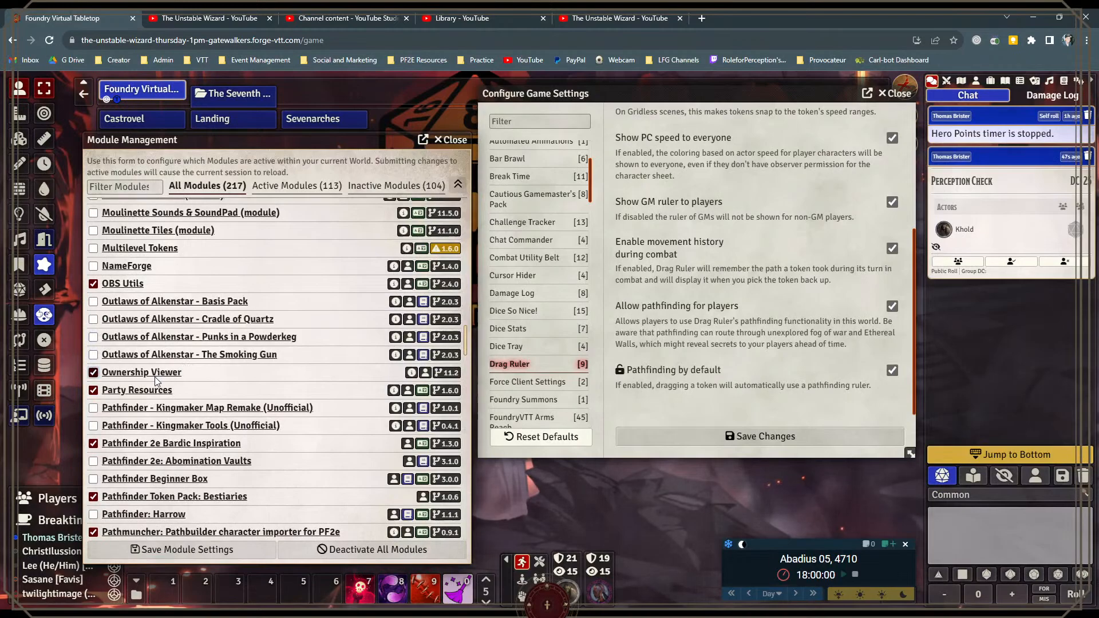
pyautogui.scroll(-1, 161, 372)
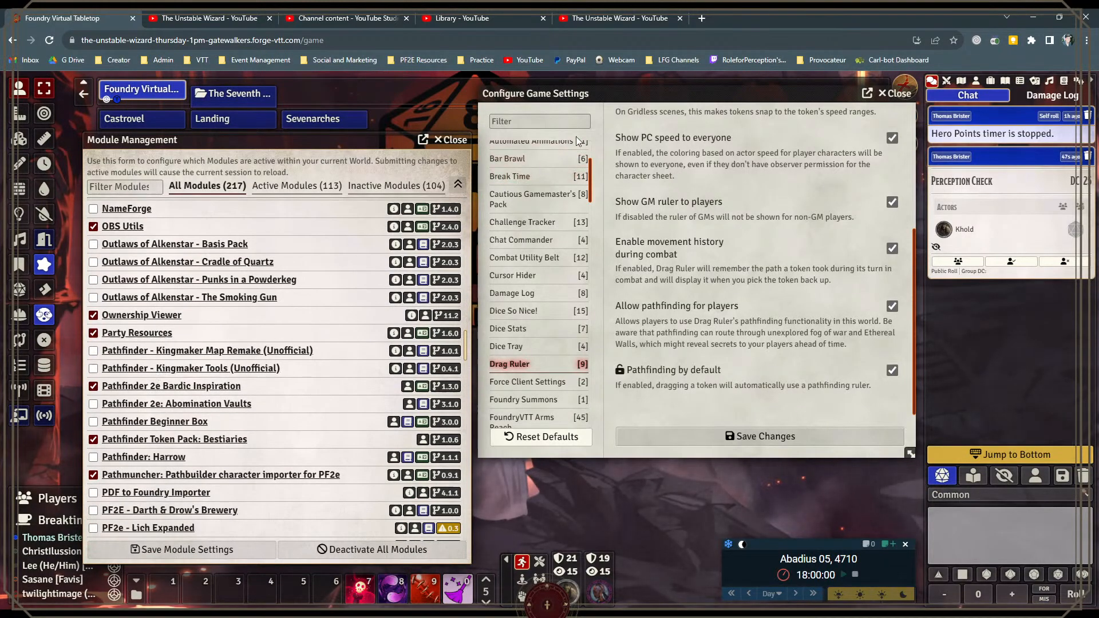
# Step: Lower both open windows, display the actor directory, and start adding a new resource in Party Resources
pyautogui.moveTo(607, 93); pyautogui.dragTo(609, 163)
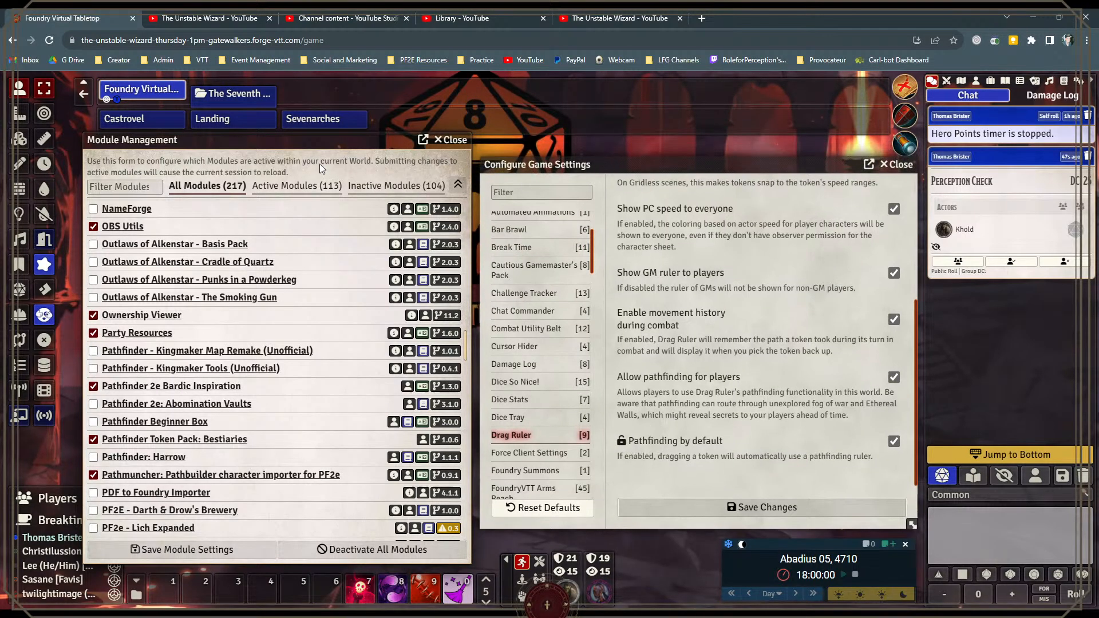
pyautogui.moveTo(297, 145); pyautogui.dragTo(287, 180)
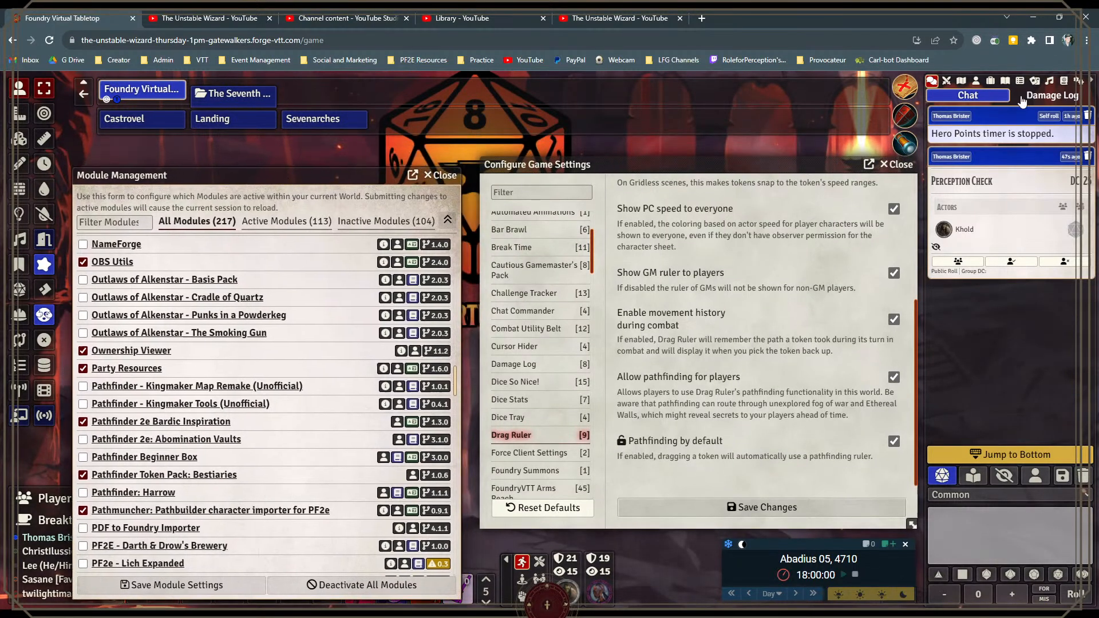
pyautogui.click(976, 81)
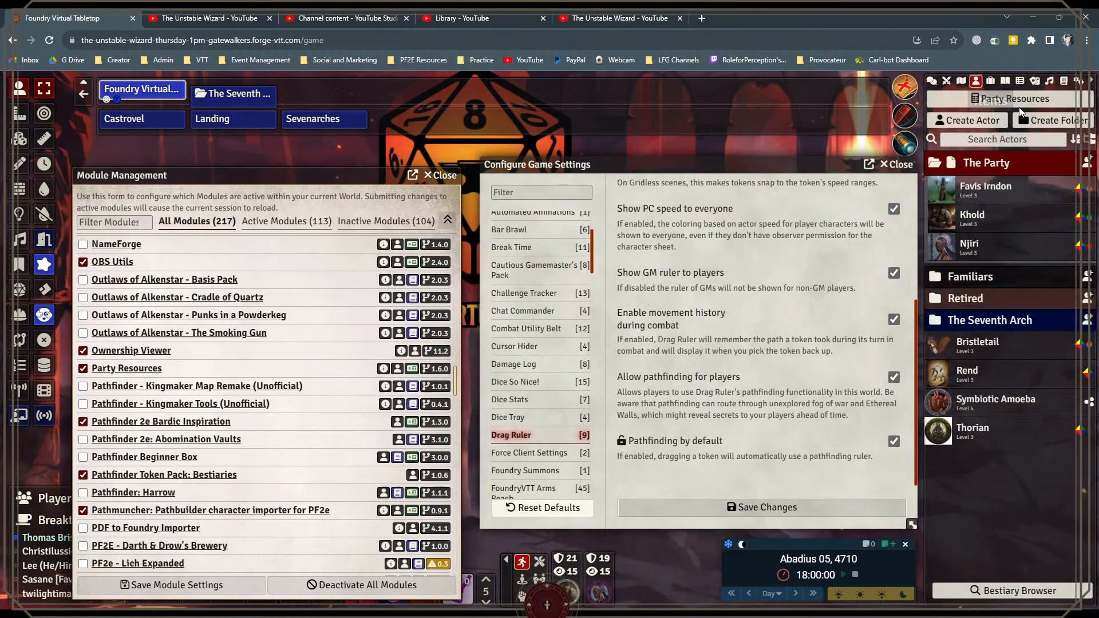
pyautogui.click(1008, 98)
pyautogui.click(621, 332)
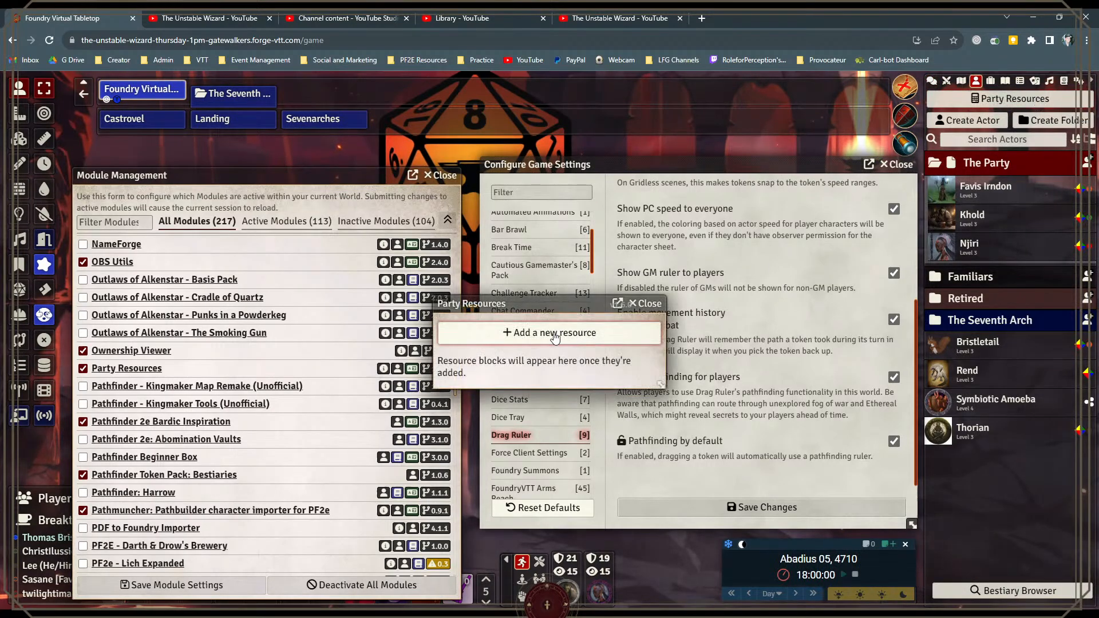
# Step: Examine the label, value, notification and settings fields for a new party resource, and close both resource windows without creating one
pyautogui.click(575, 127)
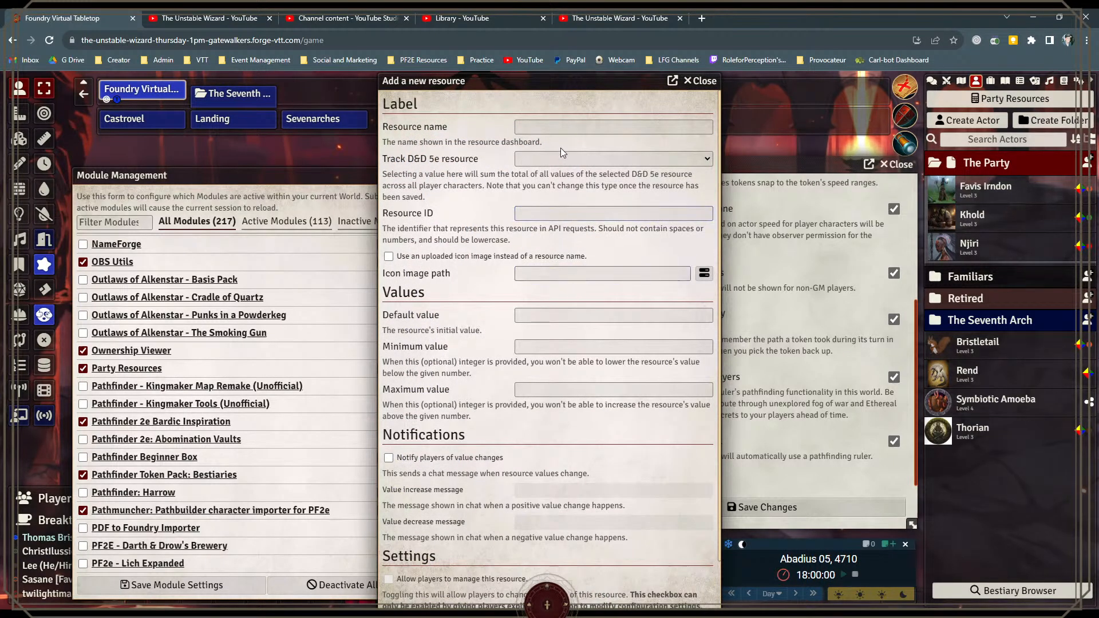
pyautogui.click(563, 128)
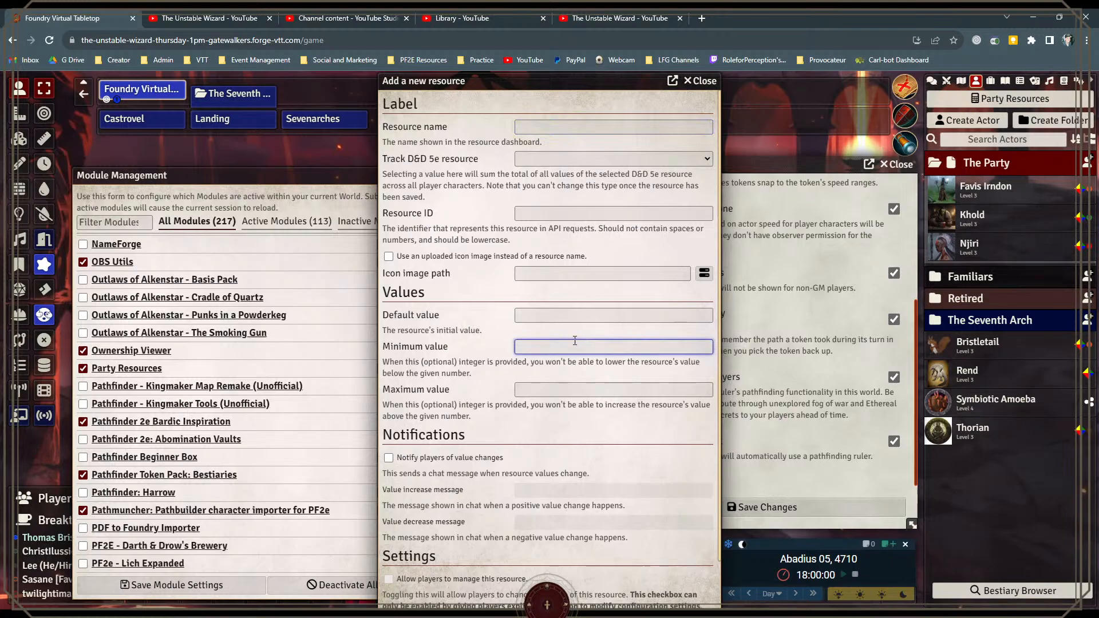
pyautogui.click(564, 316)
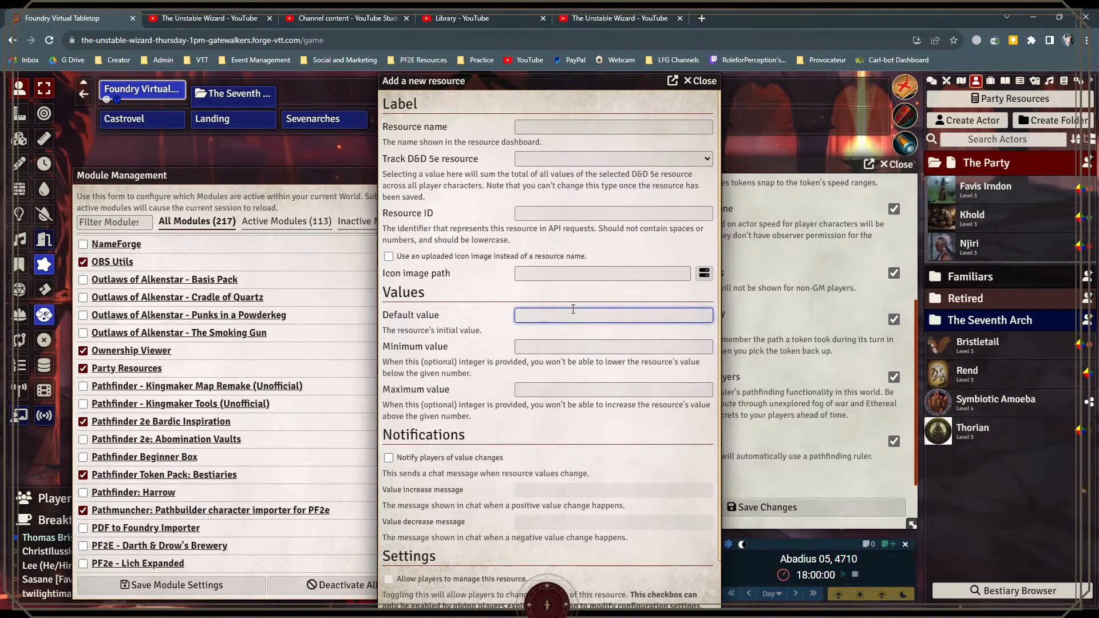
pyautogui.scroll(-1, 562, 321)
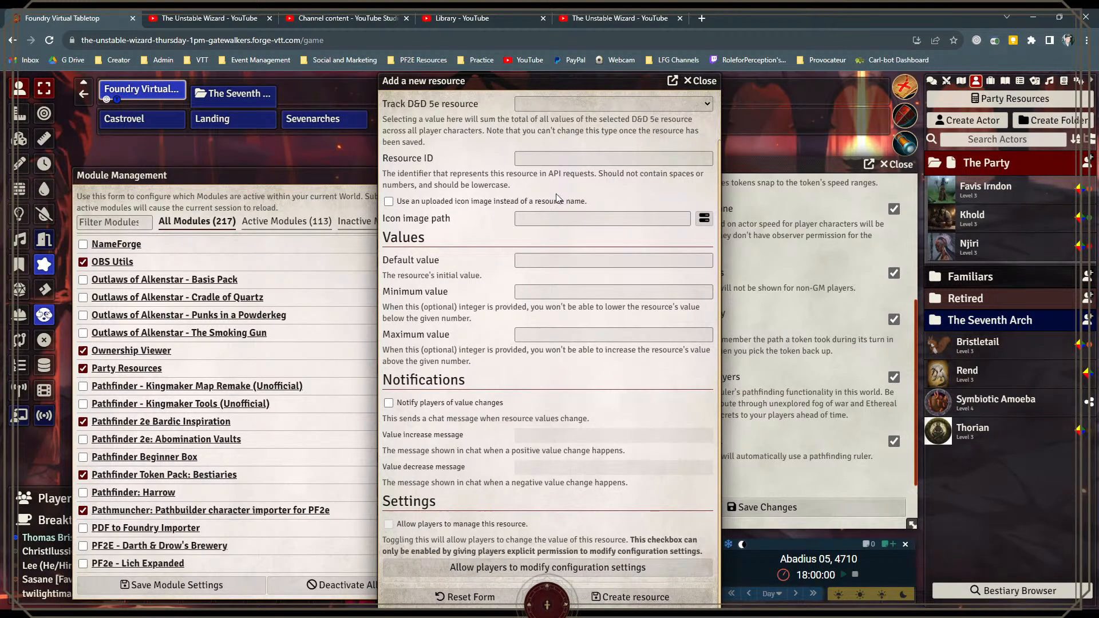
pyautogui.click(703, 81)
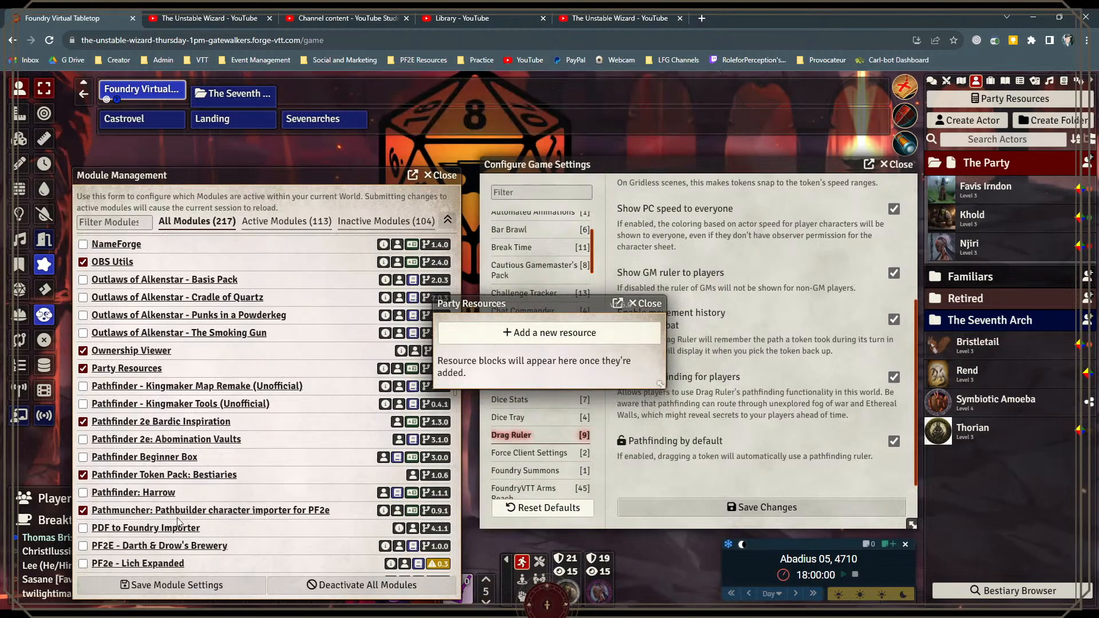
pyautogui.click(647, 304)
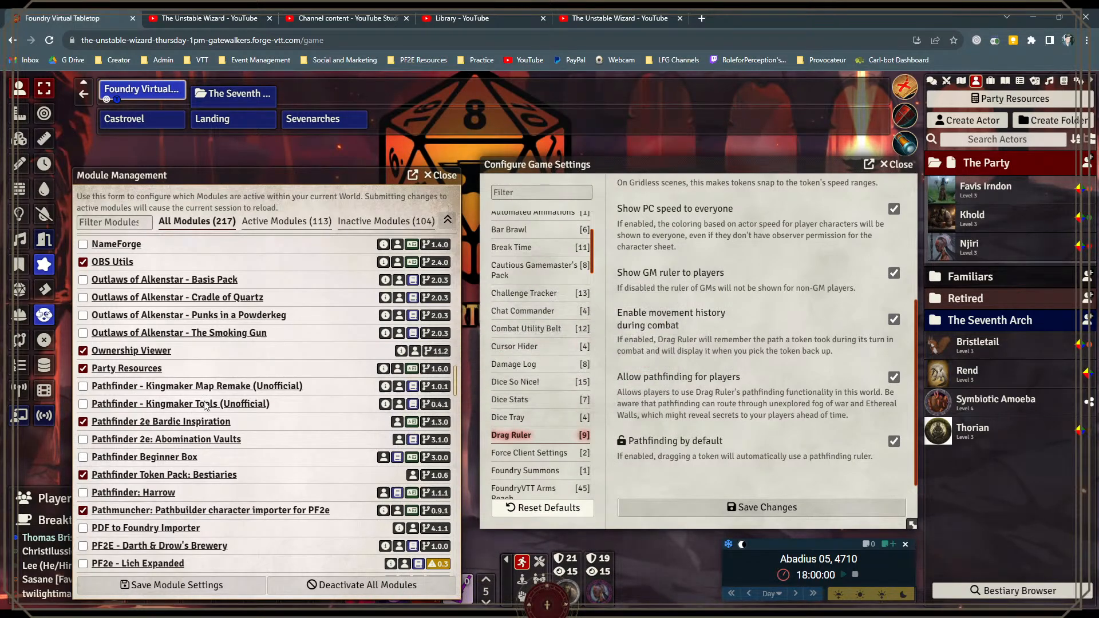
# Step: Look over the Pathfinder and PF2e modules in the module list, from Bardic Inspiration and Pathmuncher to Action Support
pyautogui.scroll(-1, 166, 418)
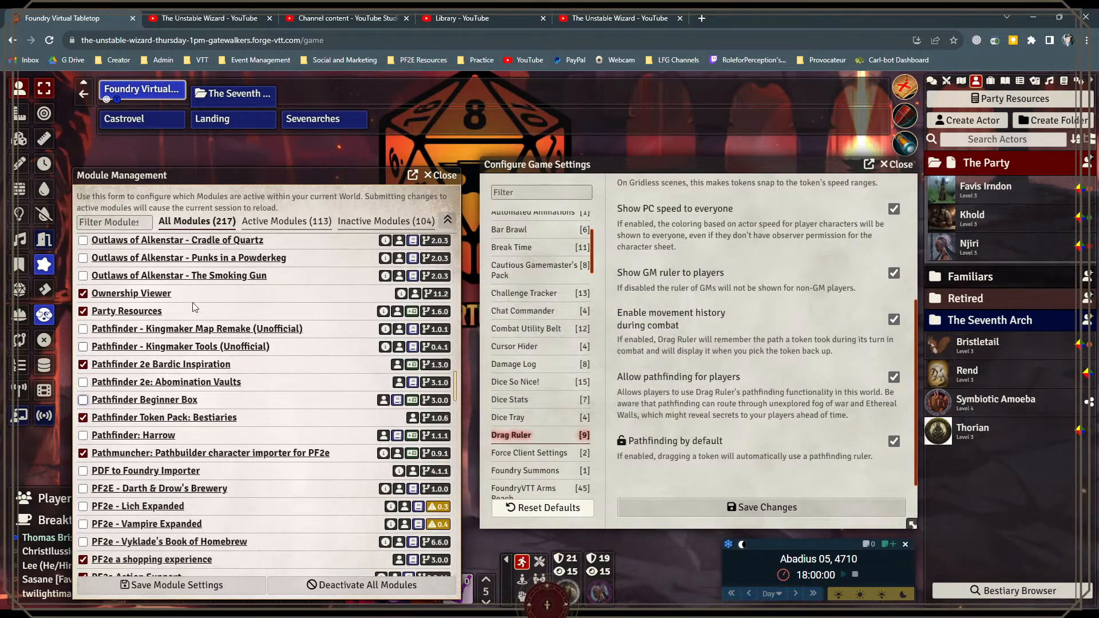
pyautogui.moveTo(224, 176); pyautogui.dragTo(227, 124)
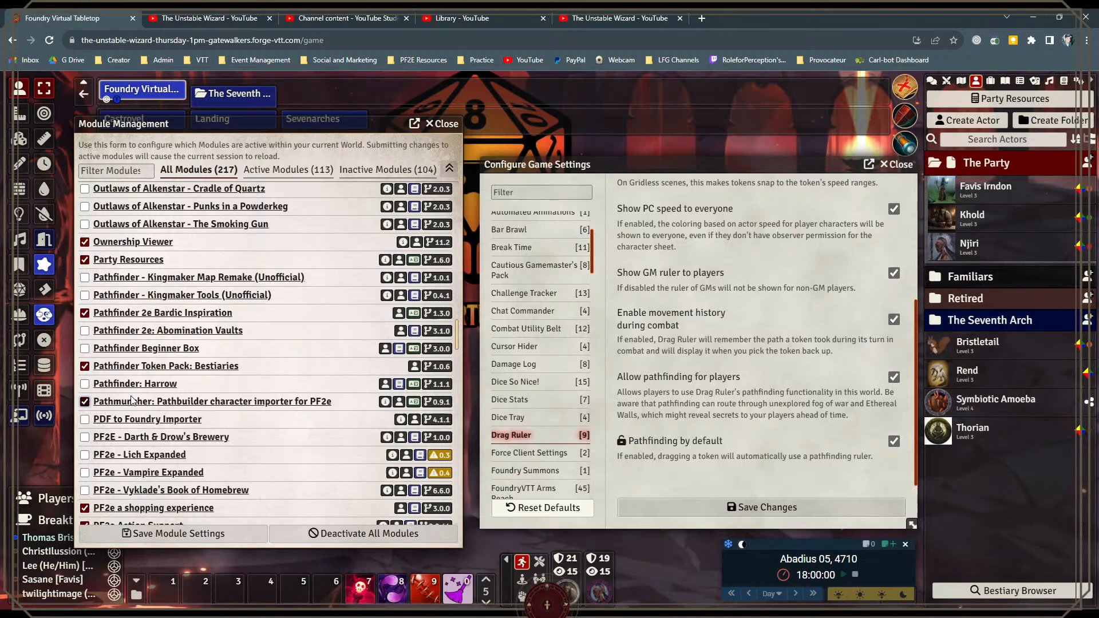
pyautogui.scroll(-2, 133, 401)
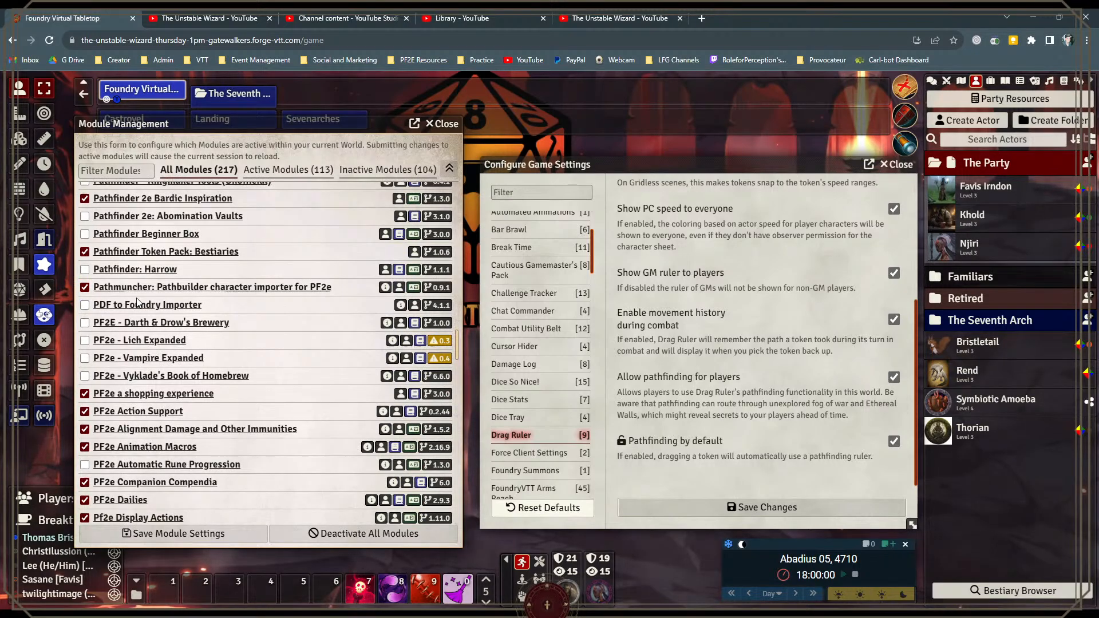
pyautogui.scroll(-2, 138, 310)
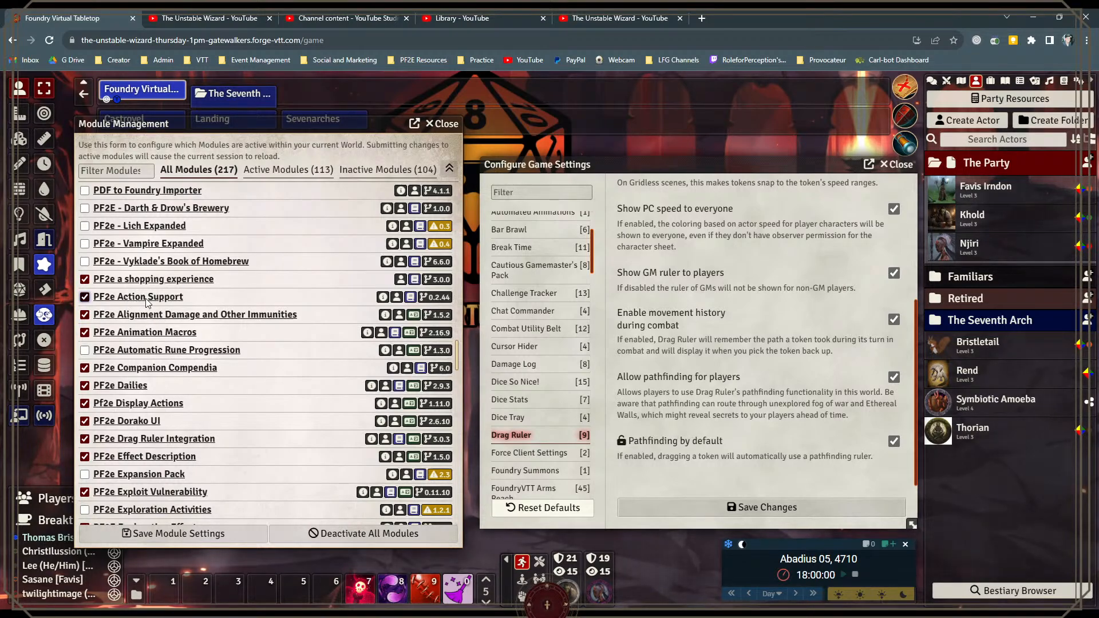
# Step: Find PF2e Action Support in the game settings and examine its automation options
pyautogui.scroll(-10, 542, 379)
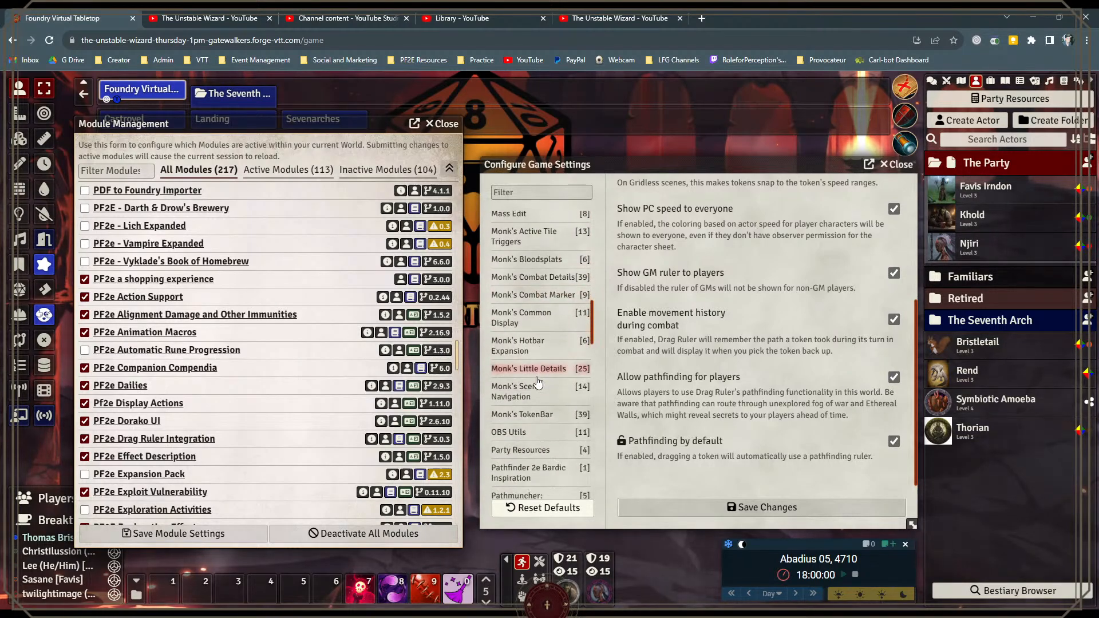
pyautogui.scroll(-1, 538, 382)
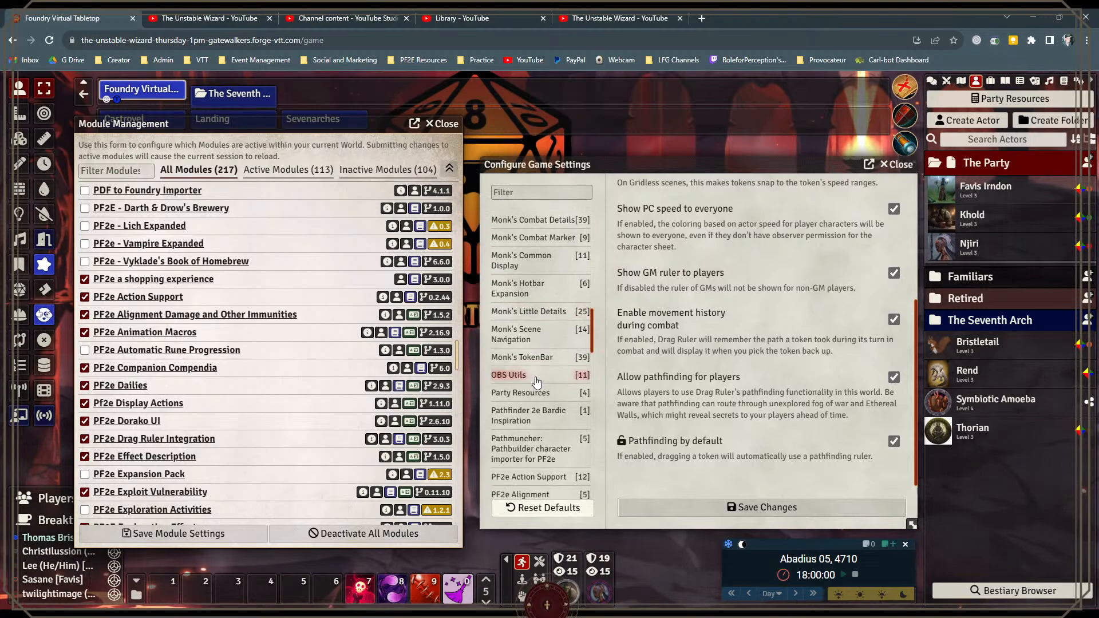
pyautogui.scroll(-4, 536, 381)
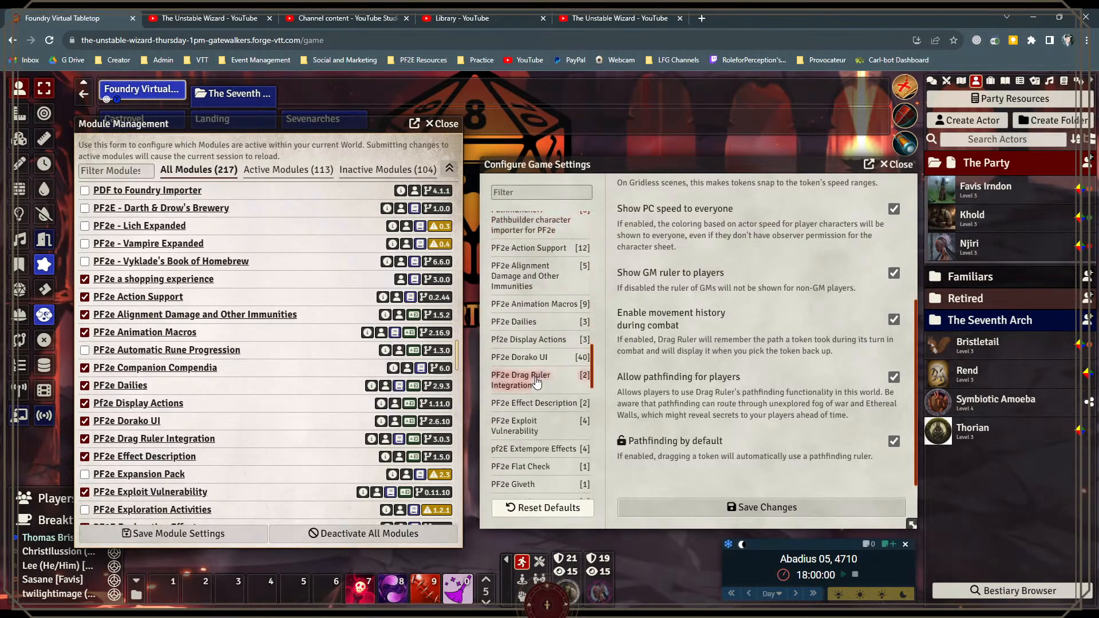
pyautogui.scroll(-2, 536, 348)
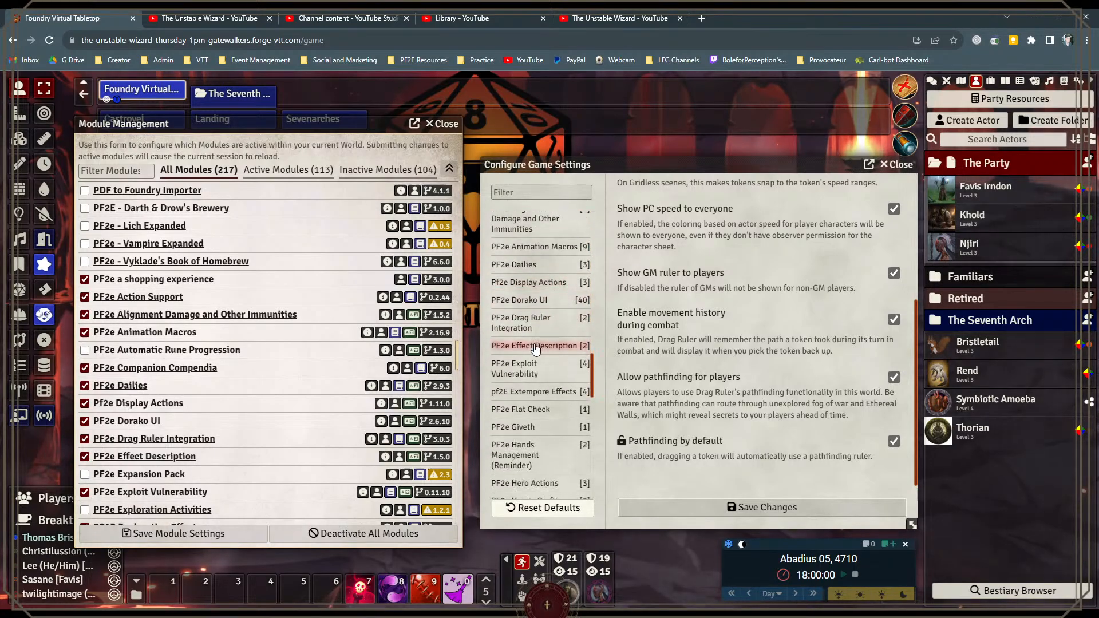
pyautogui.scroll(-1, 536, 358)
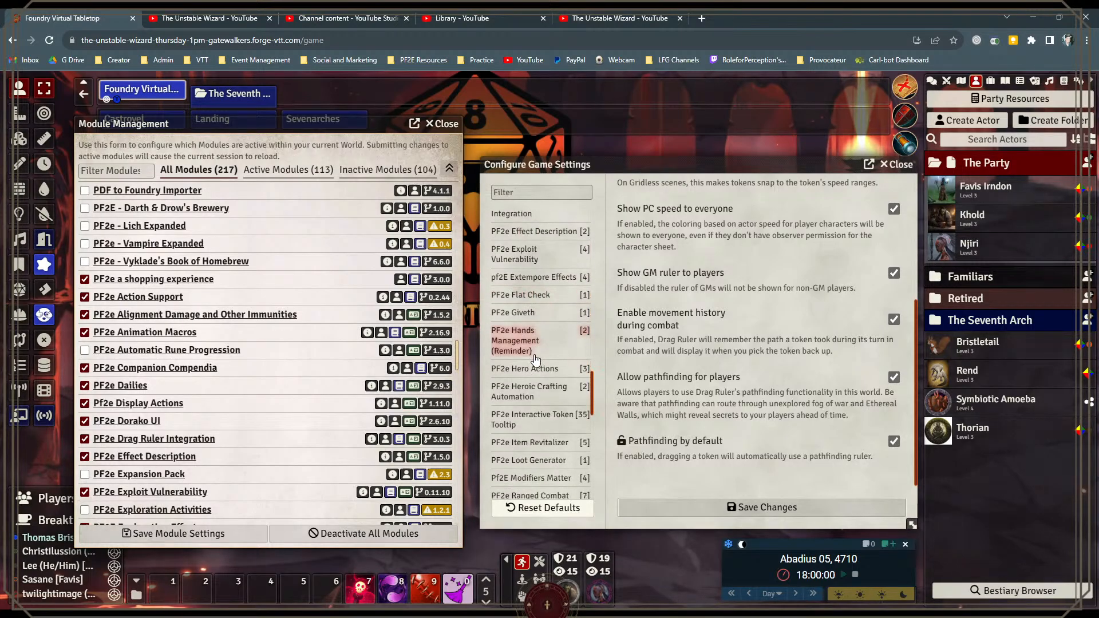
pyautogui.scroll(-1, 536, 382)
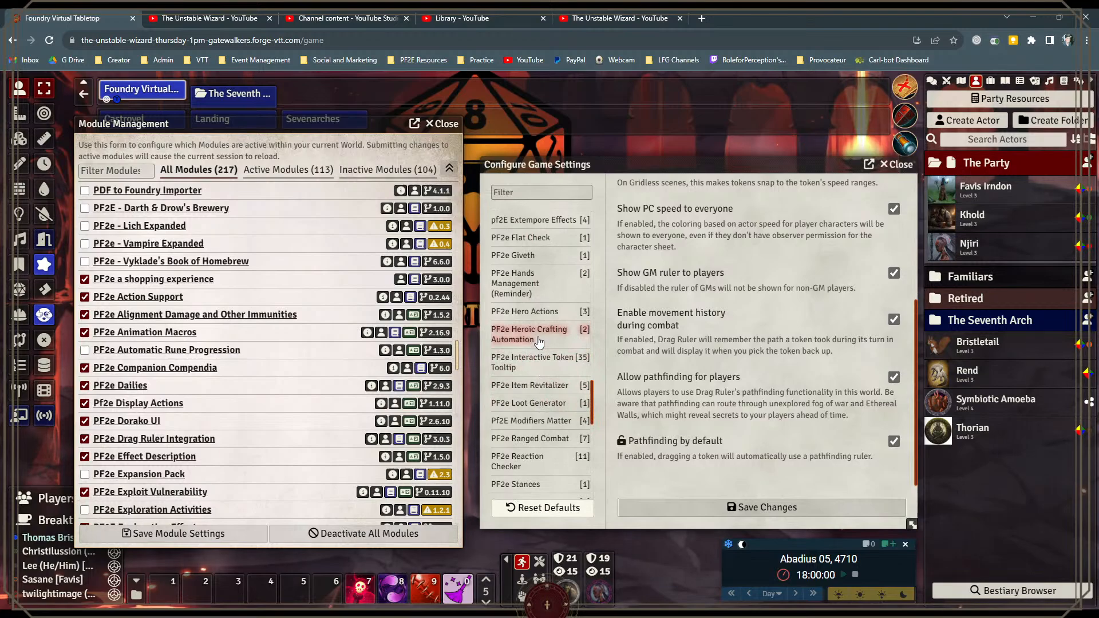
pyautogui.scroll(1, 538, 343)
pyautogui.scroll(1, 538, 343)
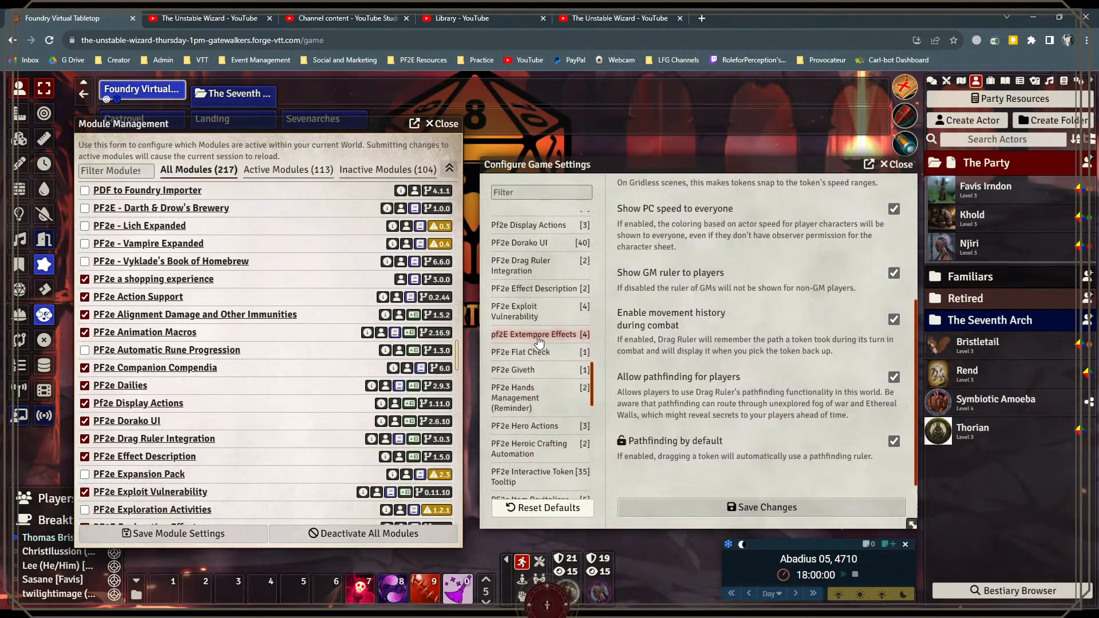
pyautogui.scroll(1, 544, 245)
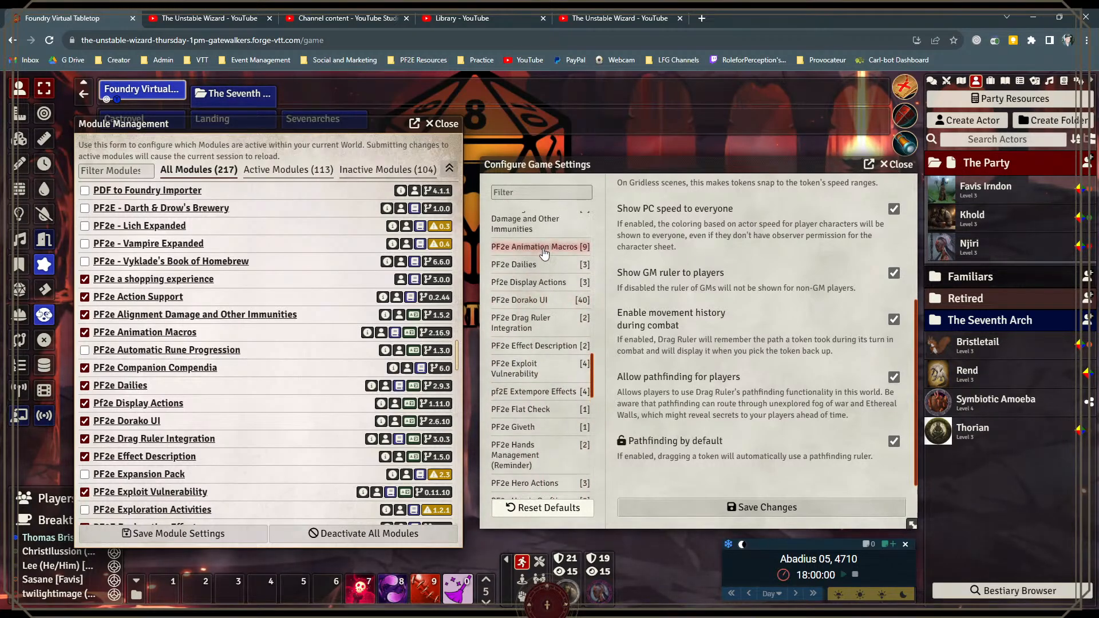
pyautogui.scroll(1, 544, 252)
pyautogui.scroll(-1, 545, 321)
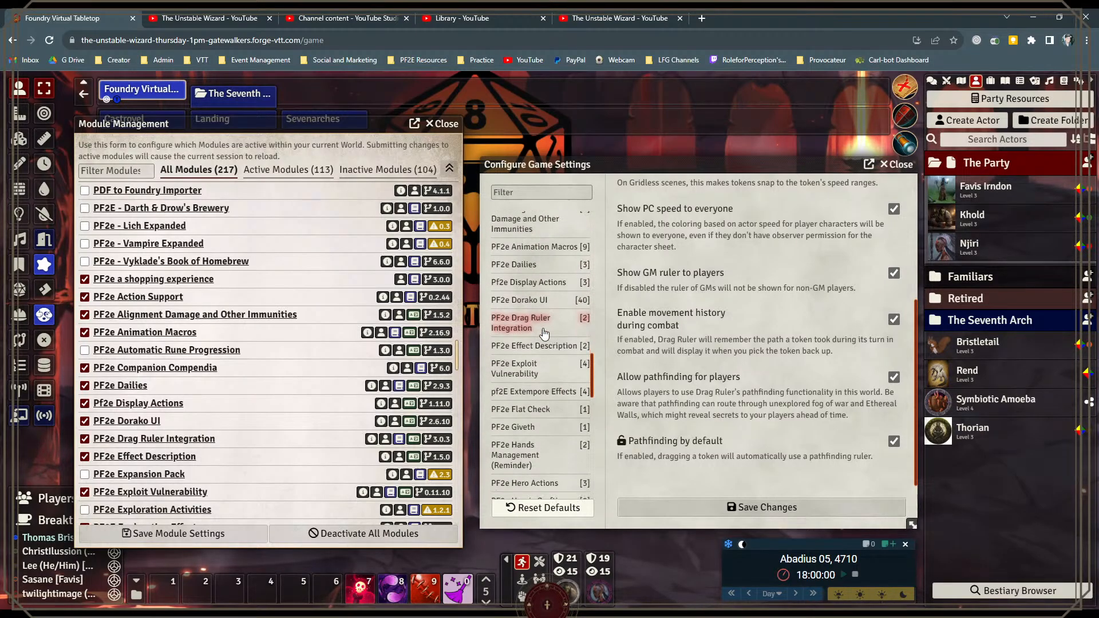
pyautogui.scroll(-1, 544, 333)
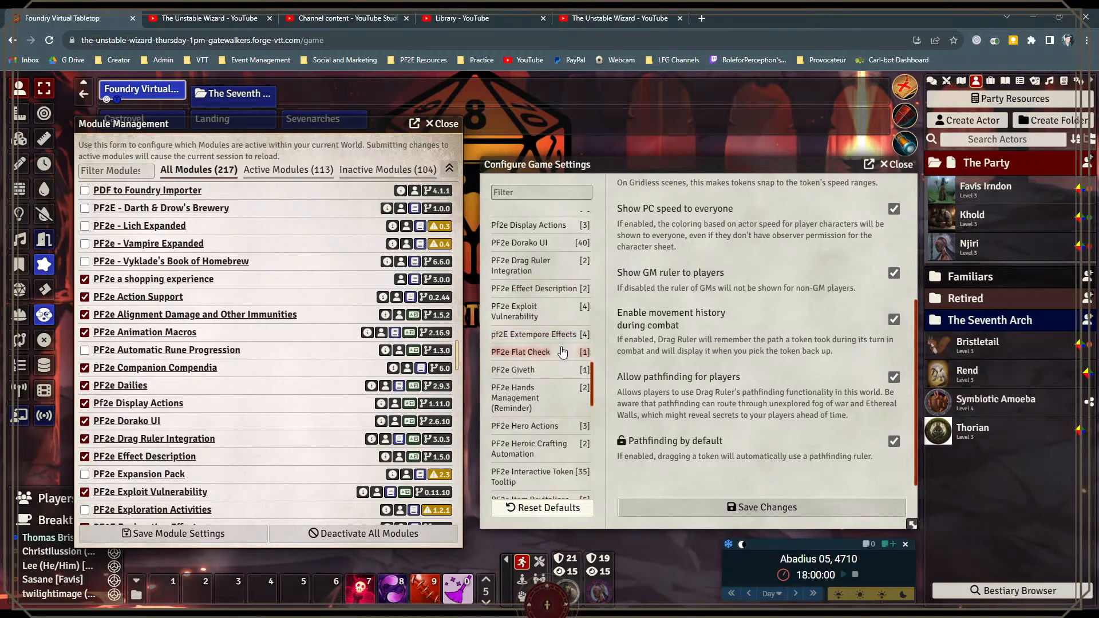
pyautogui.scroll(3, 562, 352)
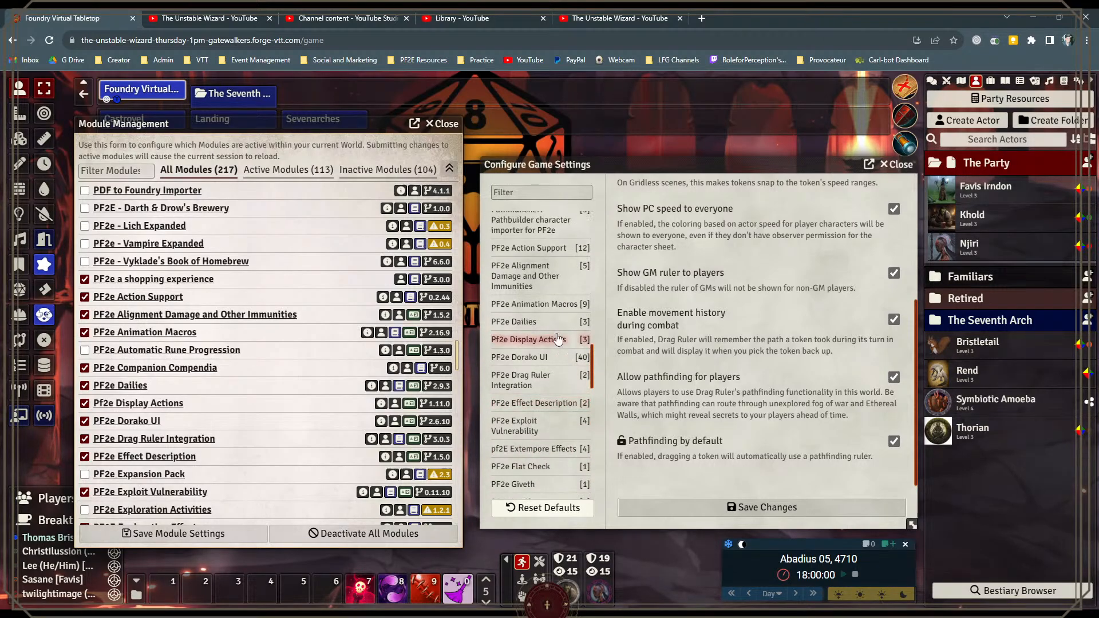
pyautogui.click(548, 252)
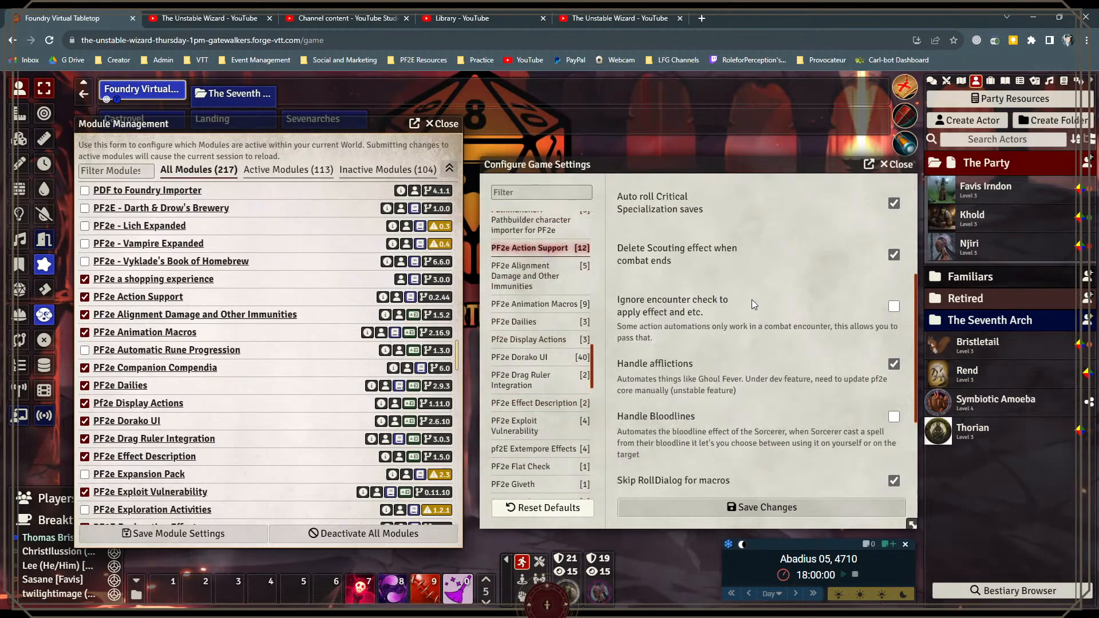
pyautogui.scroll(-1, 751, 300)
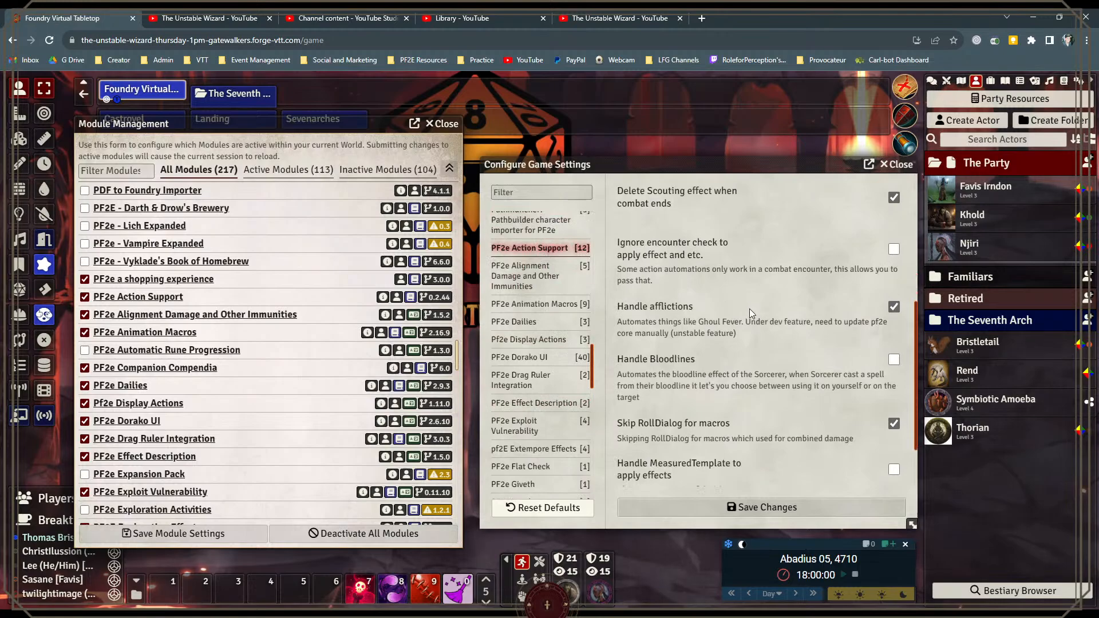
# Step: Review the remaining PF2e Action Support options and search the compendium packs for "animation"
pyautogui.scroll(5, 750, 308)
pyautogui.scroll(-1, 758, 334)
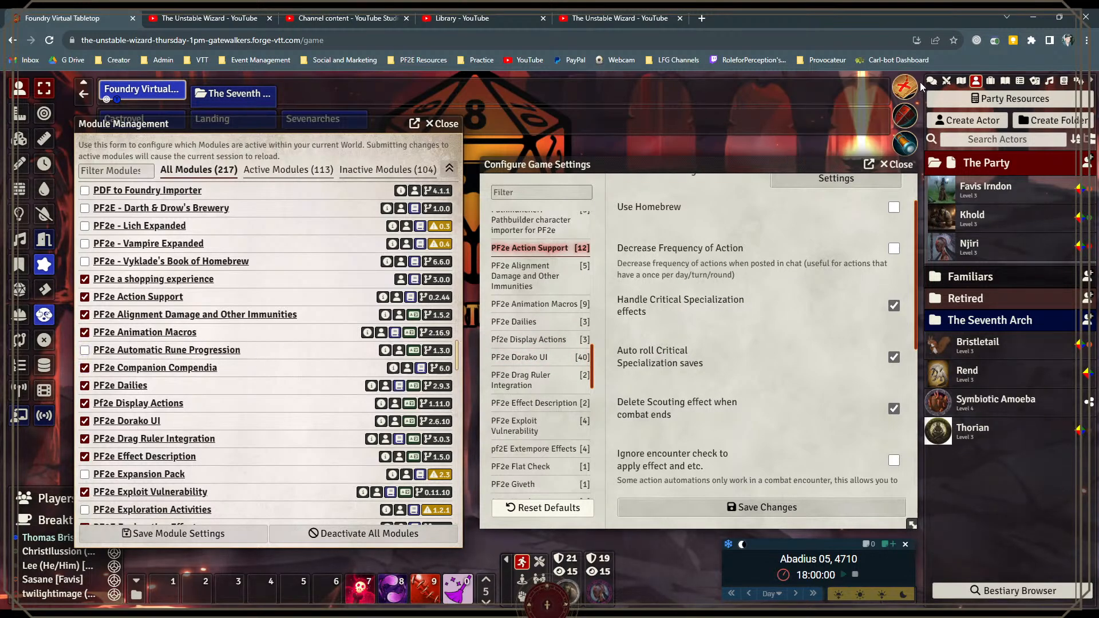
pyautogui.click(1064, 81)
pyautogui.moveTo(1033, 136); pyautogui.dragTo(836, 145)
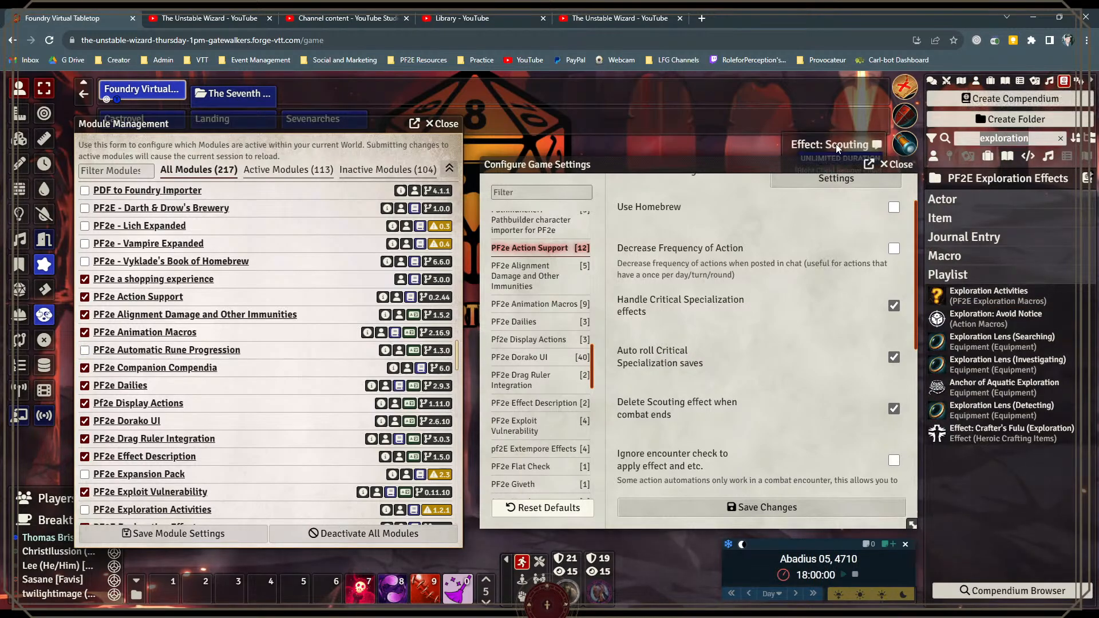
pyautogui.write('animation')
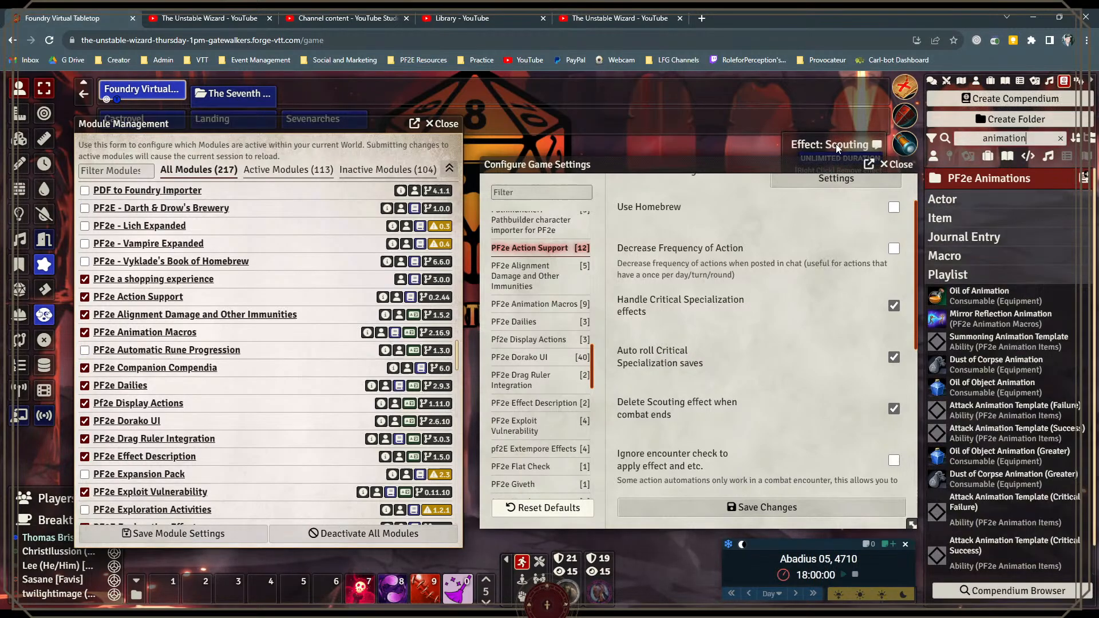
pyautogui.scroll(-1, 993, 257)
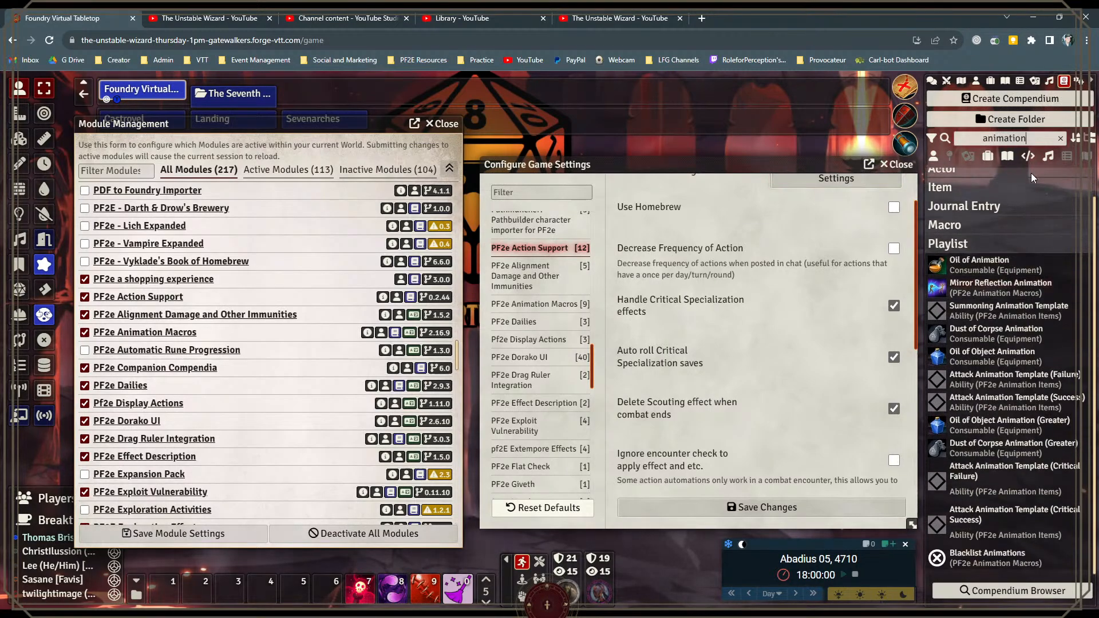
# Step: Search the compendium packs for "pf2", look through the matching packs and PF2e Workbench folder, and clear the search
pyautogui.moveTo(1042, 139); pyautogui.dragTo(919, 142)
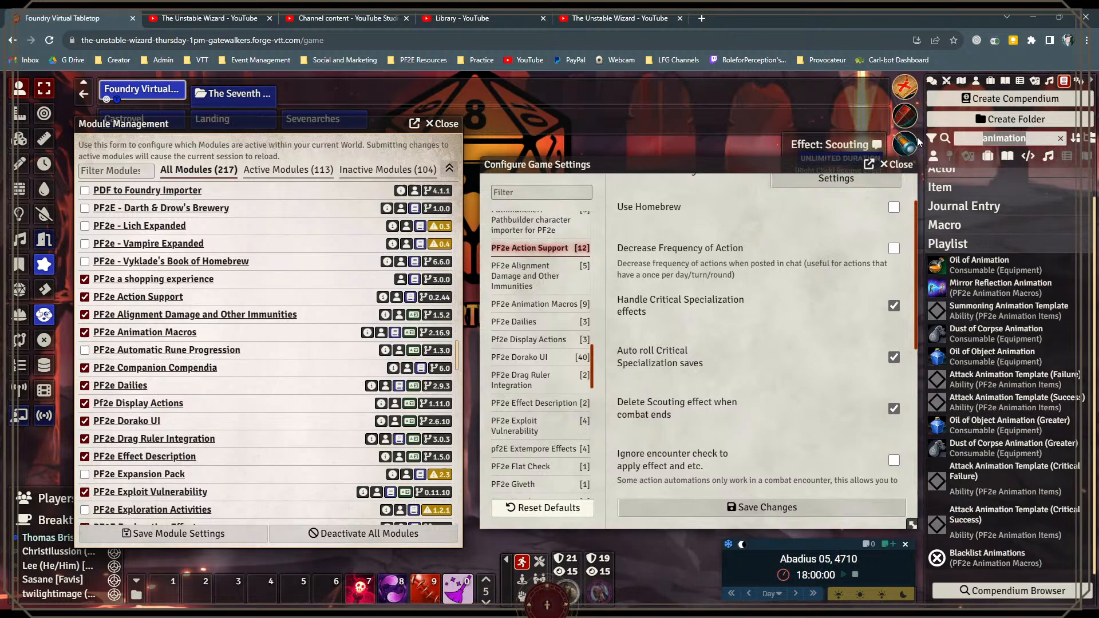
pyautogui.write('pf2')
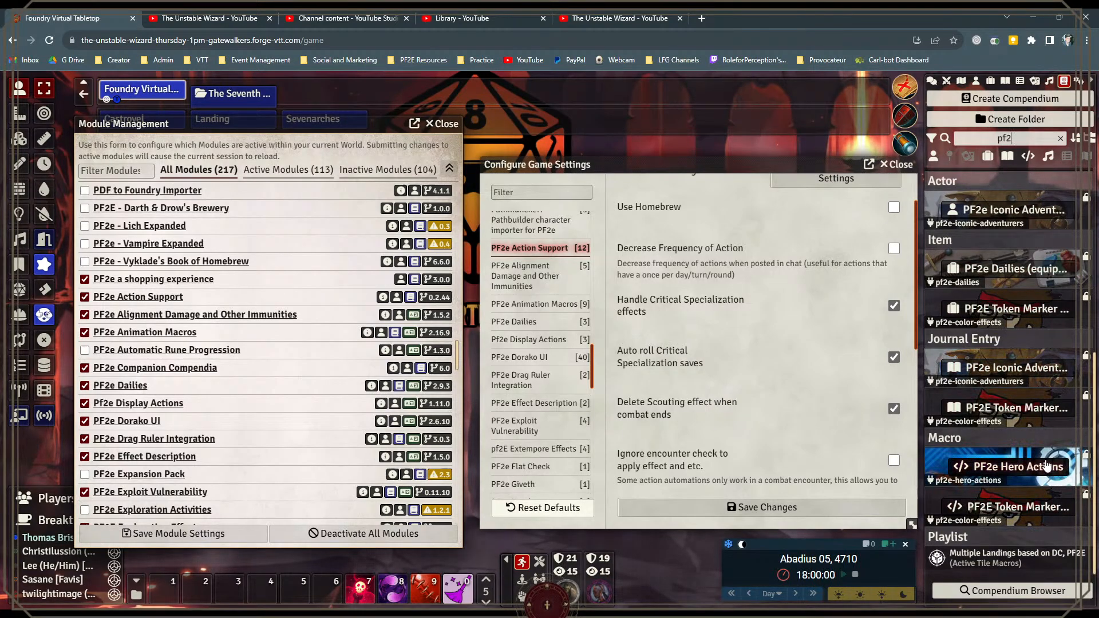
pyautogui.scroll(3, 1045, 458)
pyautogui.scroll(-3, 1043, 446)
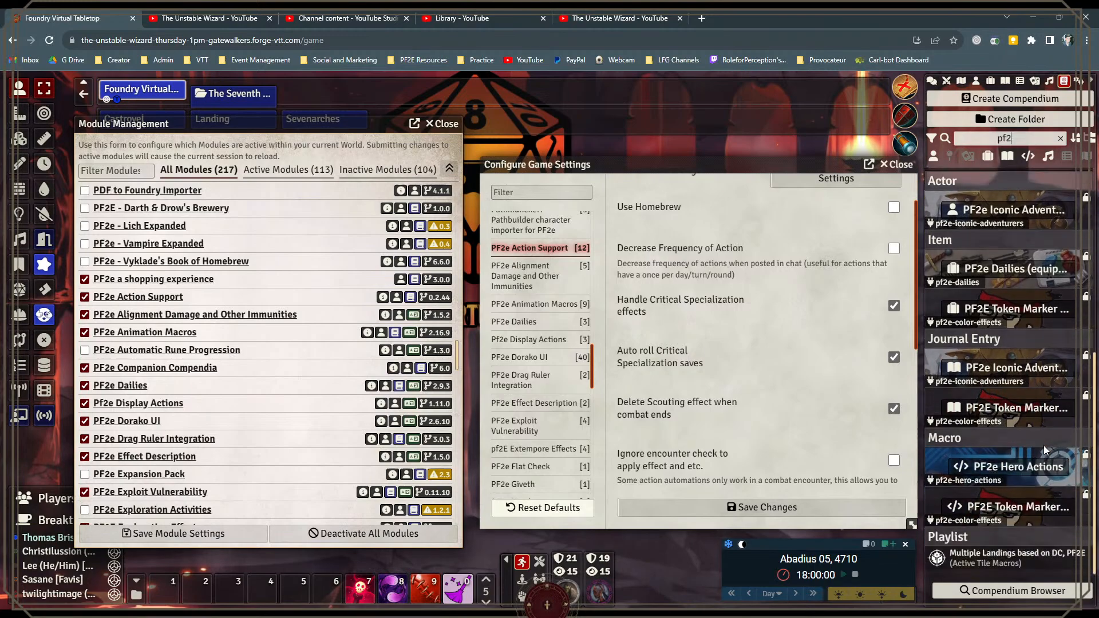
pyautogui.scroll(2, 1025, 343)
pyautogui.click(1001, 216)
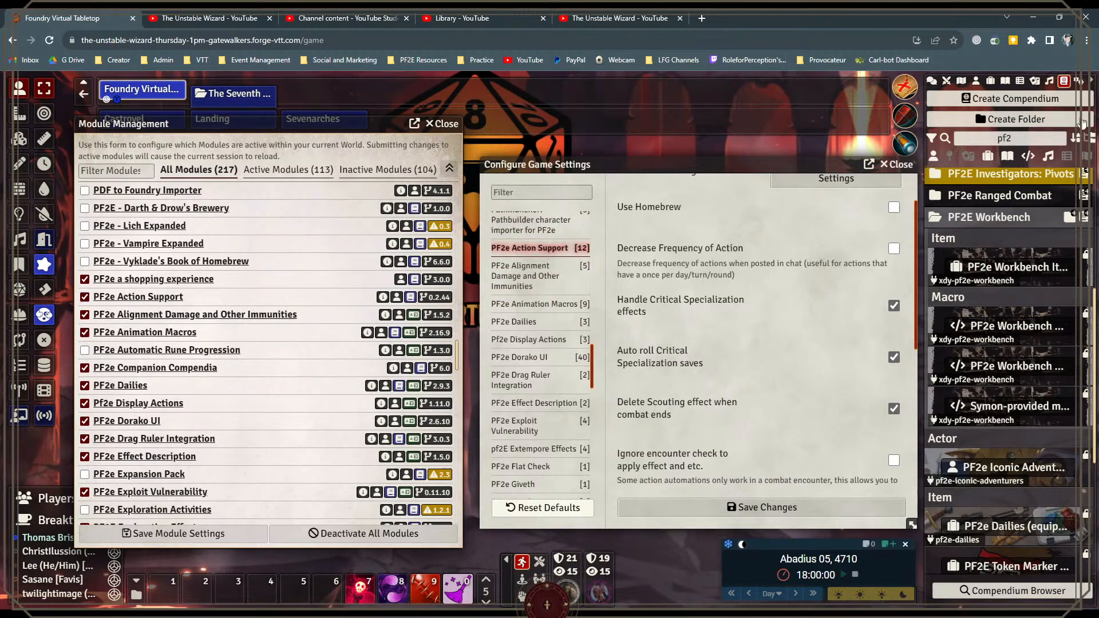
pyautogui.moveTo(1058, 138); pyautogui.dragTo(848, 140)
pyautogui.press('BackSpace')
# Step: Search the compendium packs for "companion" and for "cc" to find the PF2e Companion Compendia content, and clear the search
pyautogui.doubleClick(194, 334)
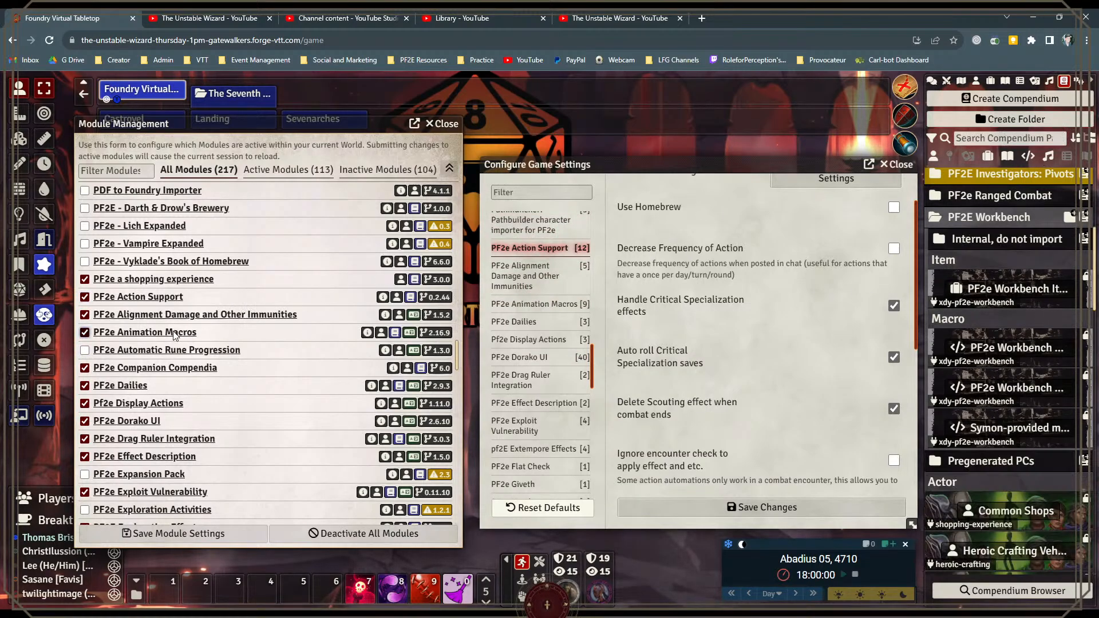
pyautogui.scroll(-1, 166, 335)
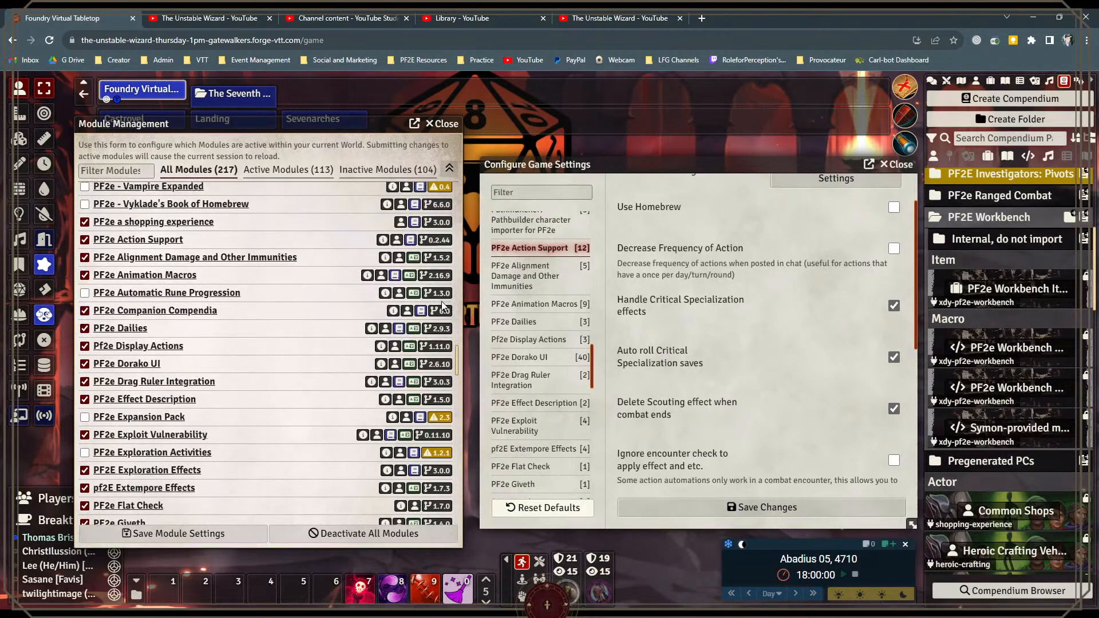
pyautogui.click(1003, 139)
pyautogui.write('compa')
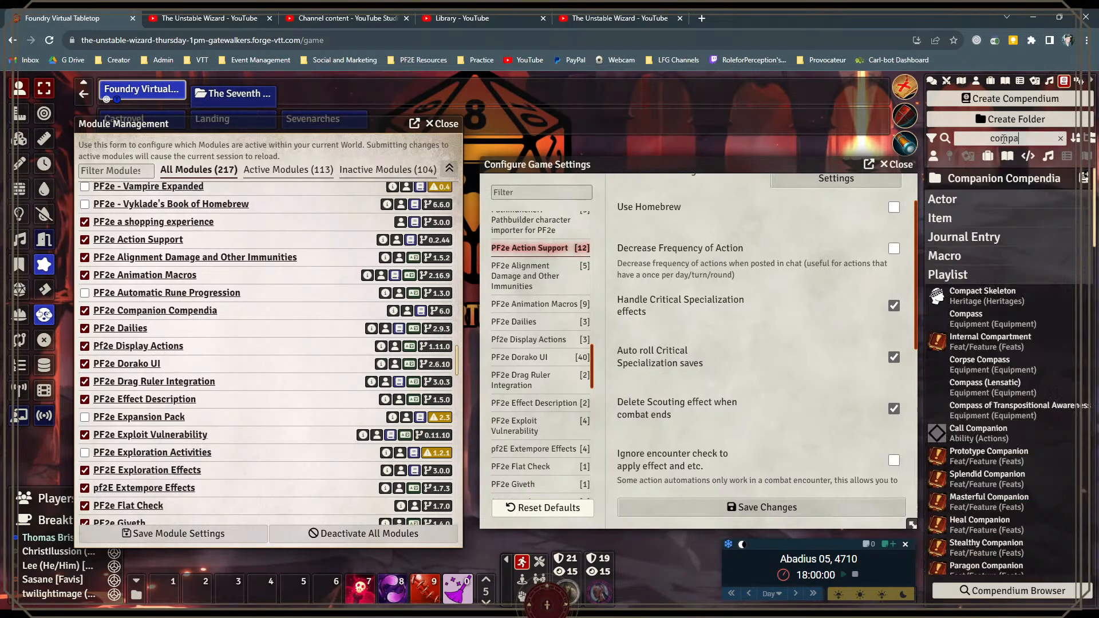
pyautogui.write('nion')
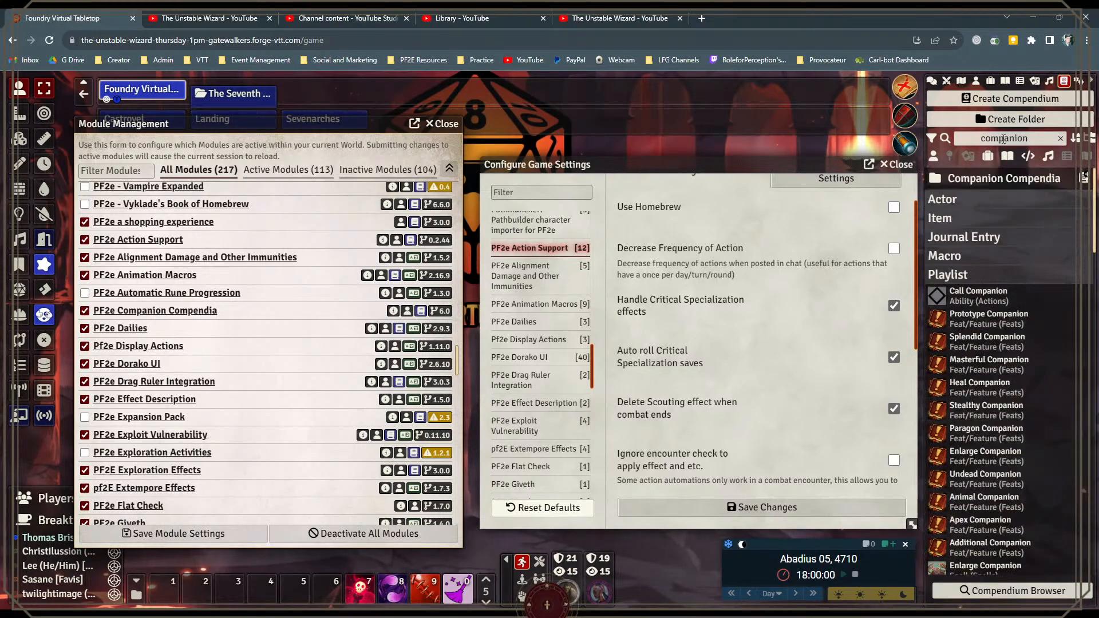
pyautogui.hotkey('ctrl', 'a')
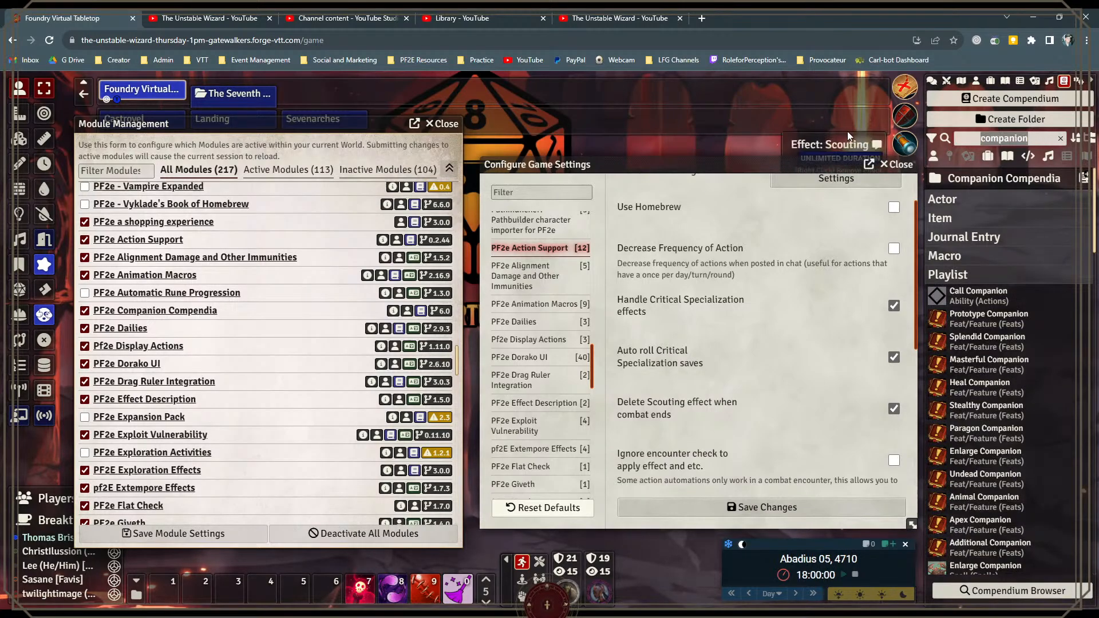
pyautogui.write('cc')
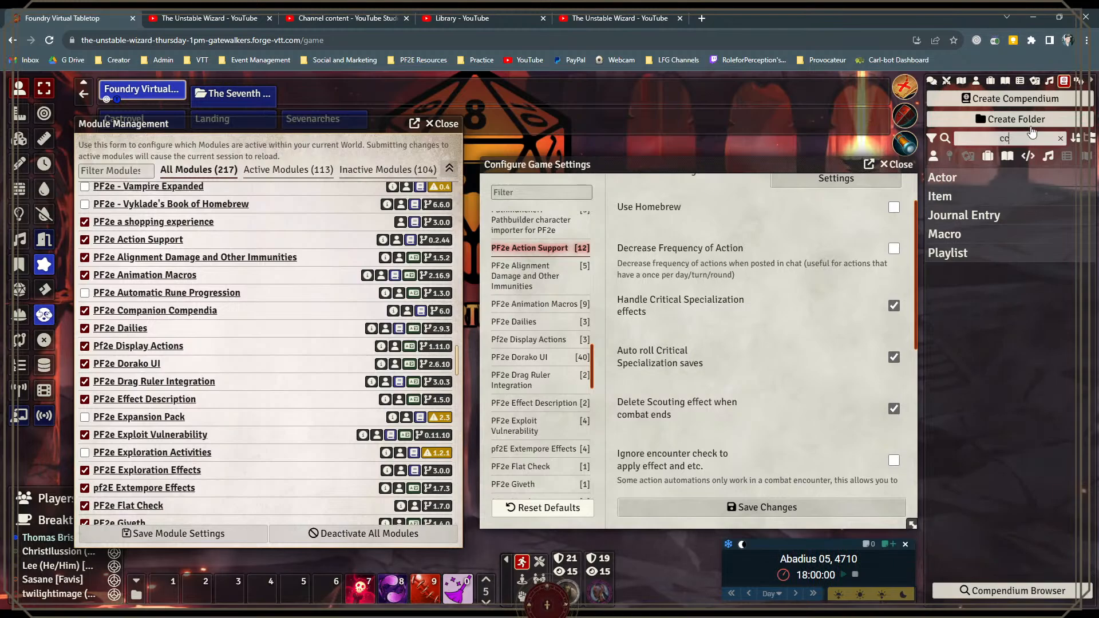
pyautogui.click(1060, 139)
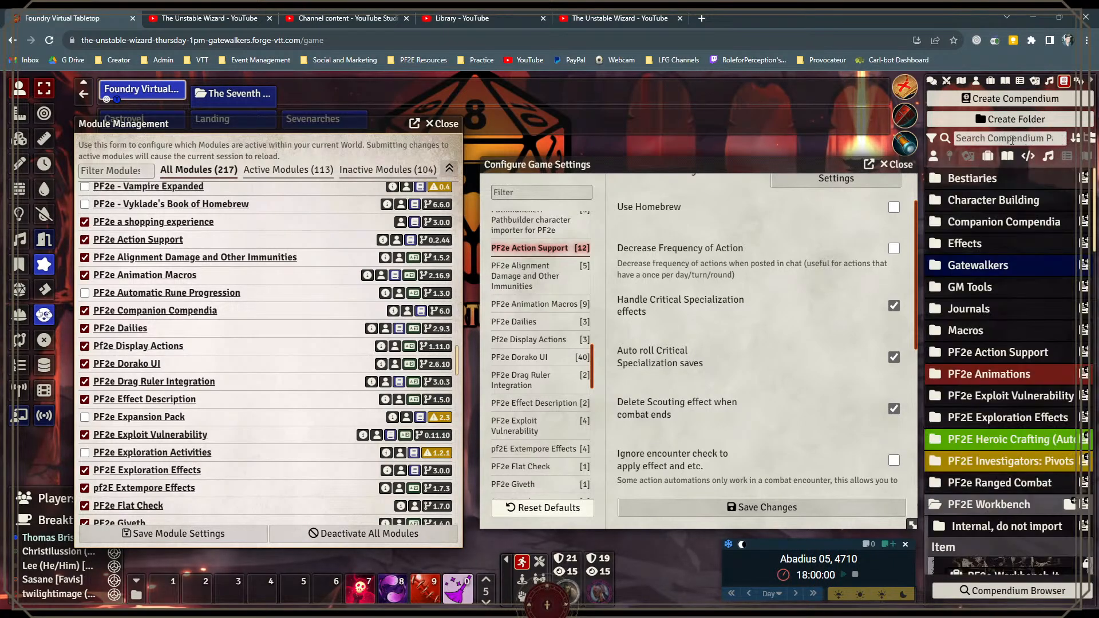
# Step: Find the Animal Companion Ancestries compendium by searching for "animal", view its entries, and close it
pyautogui.write('animal')
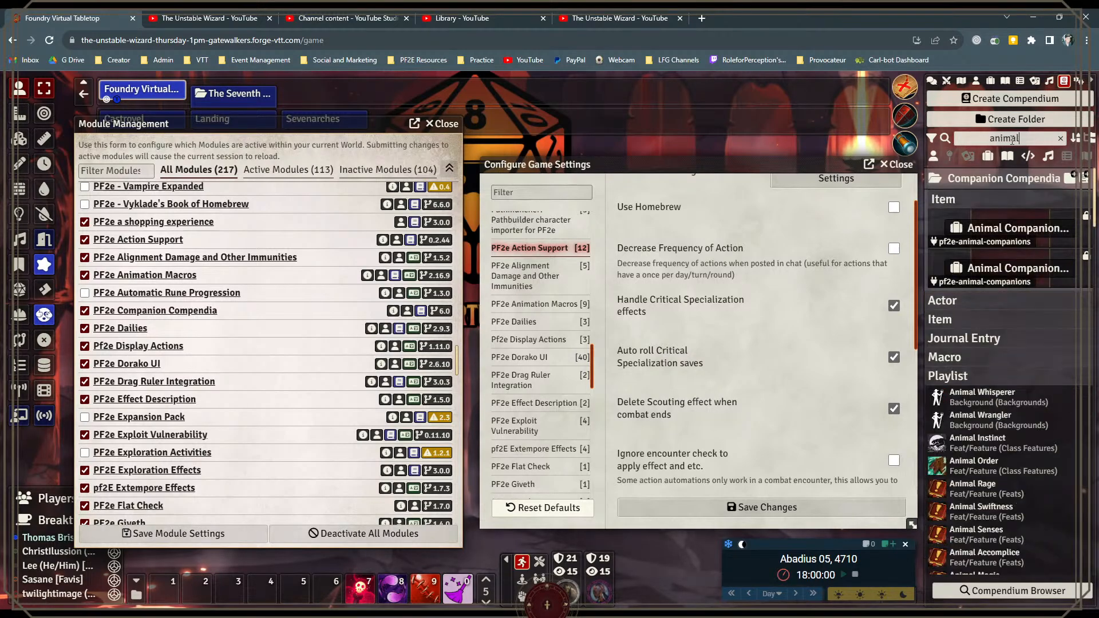
pyautogui.click(1010, 232)
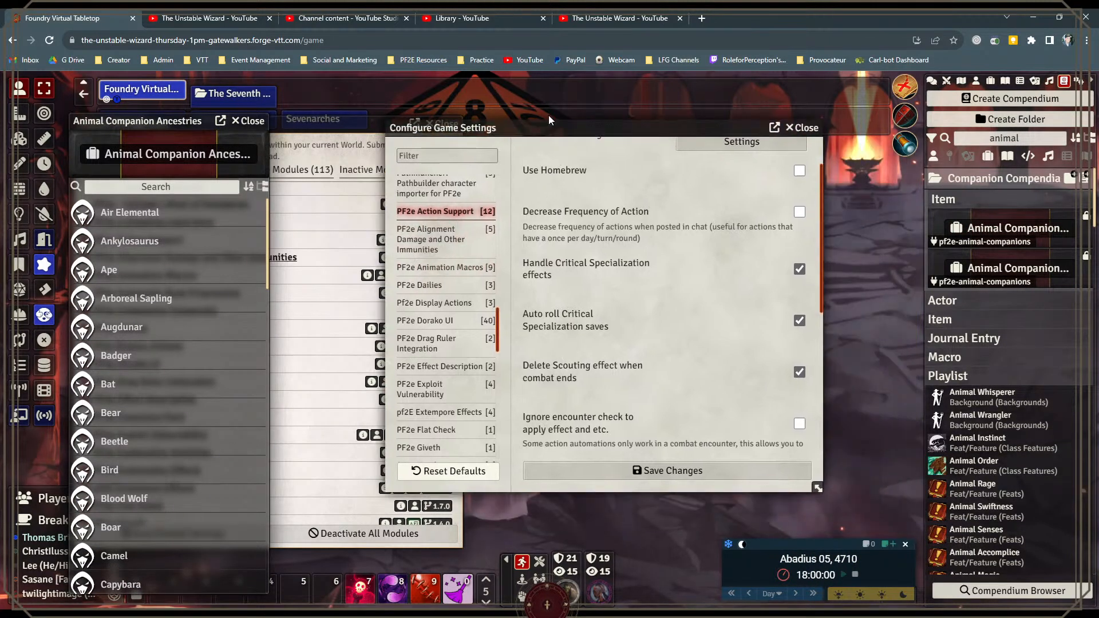
pyautogui.moveTo(666, 163); pyautogui.dragTo(643, 87)
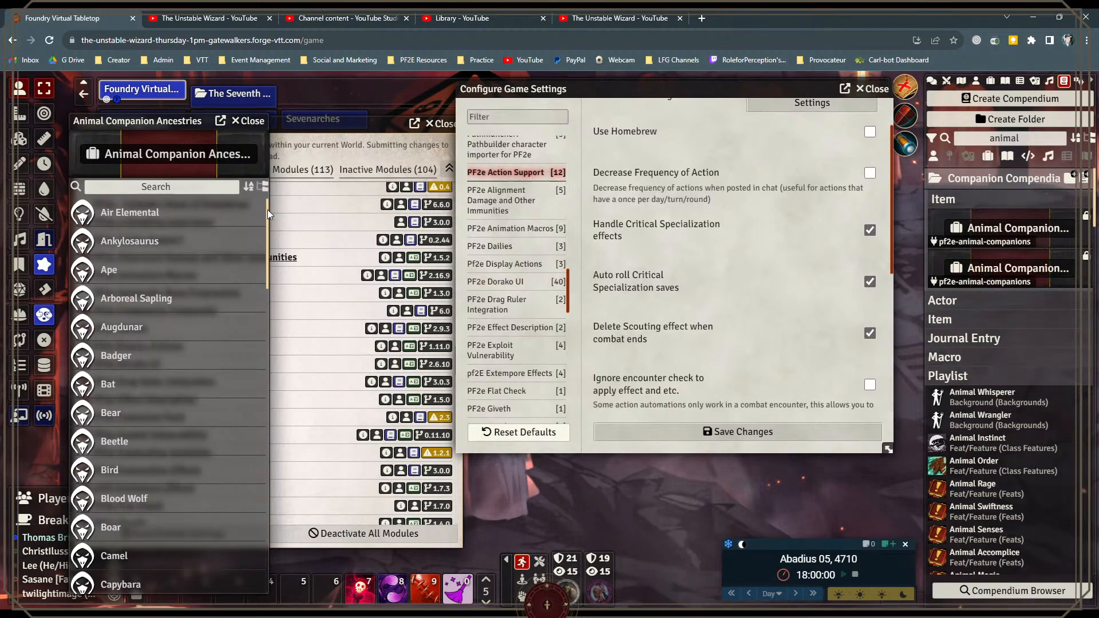
pyautogui.click(250, 127)
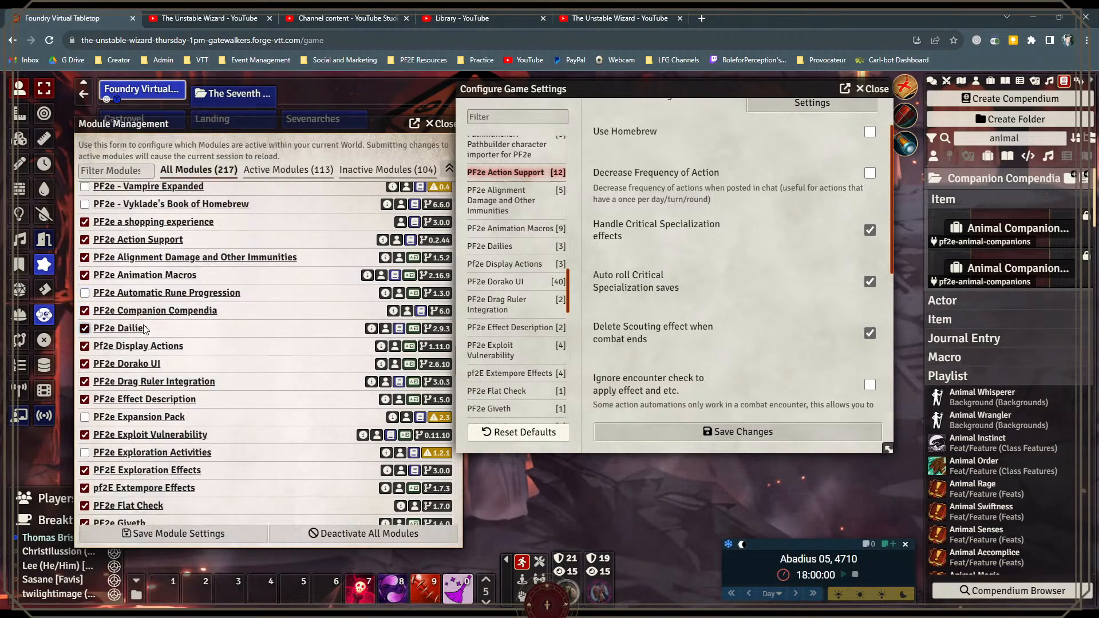
# Step: Examine the PF2e Dorako UI theme settings alongside the chat log, and view the PF2e Drag Ruler Integration options
pyautogui.scroll(-1, 192, 352)
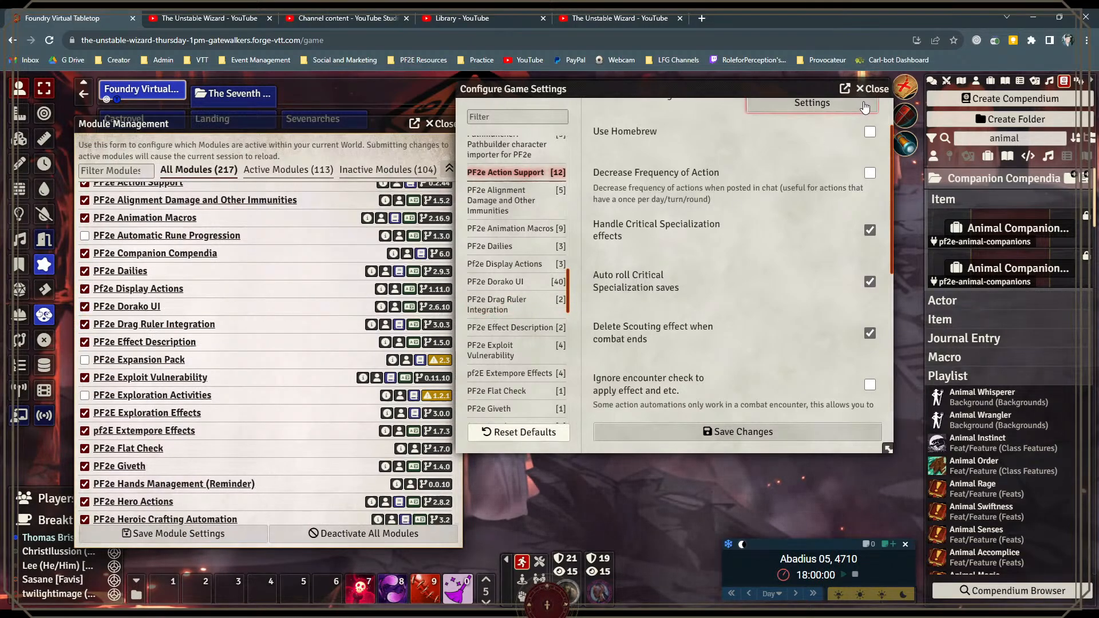
pyautogui.click(976, 81)
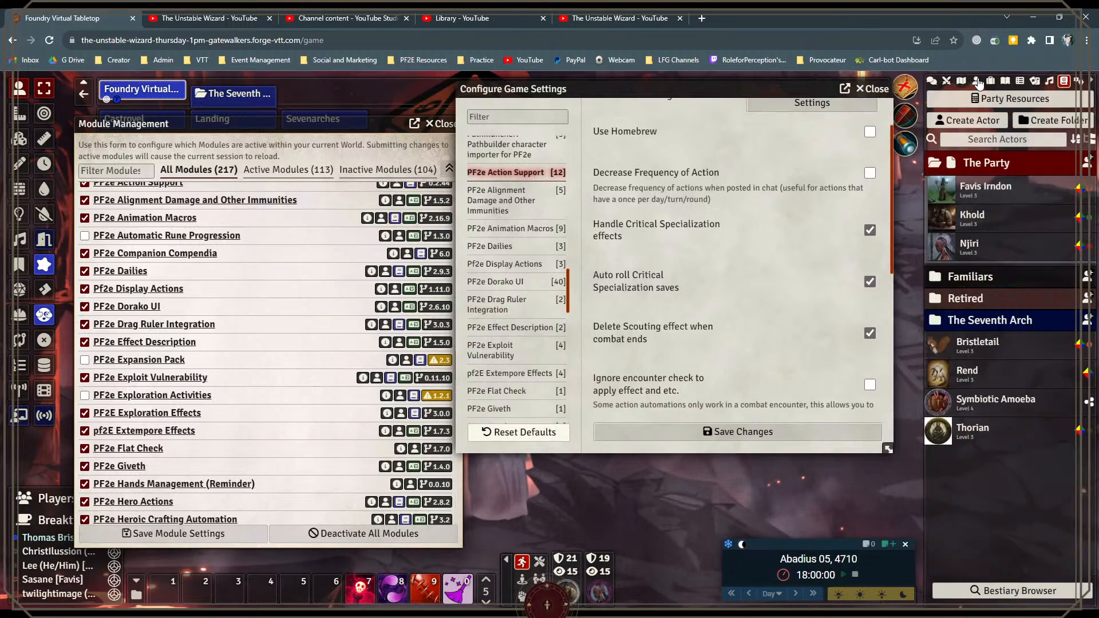
pyautogui.click(492, 287)
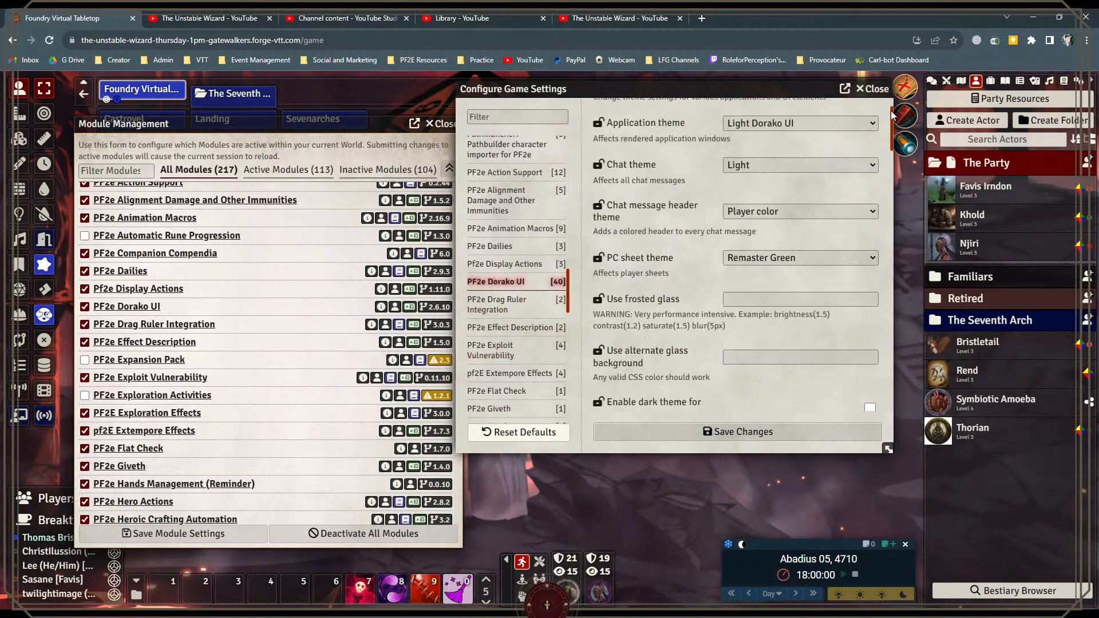
pyautogui.click(932, 81)
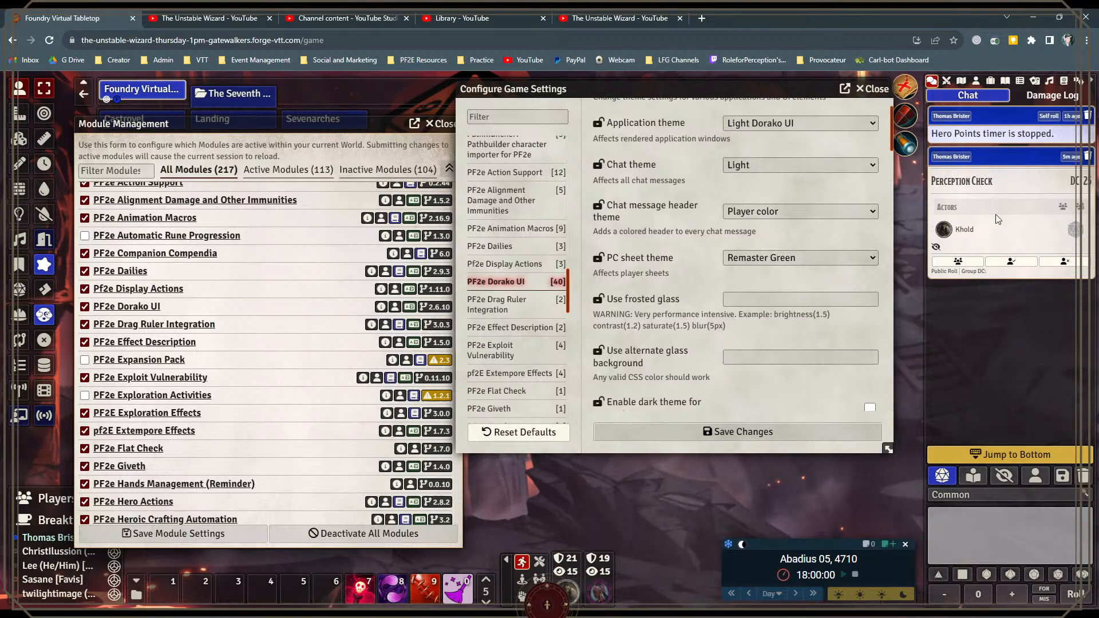
pyautogui.click(521, 307)
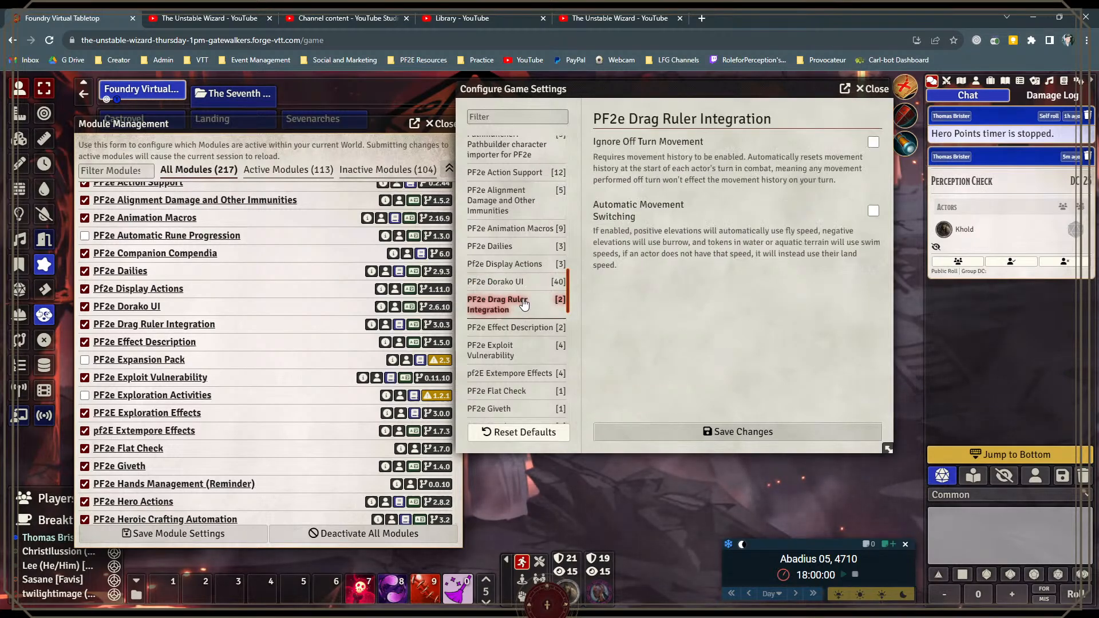
pyautogui.scroll(-1, 233, 365)
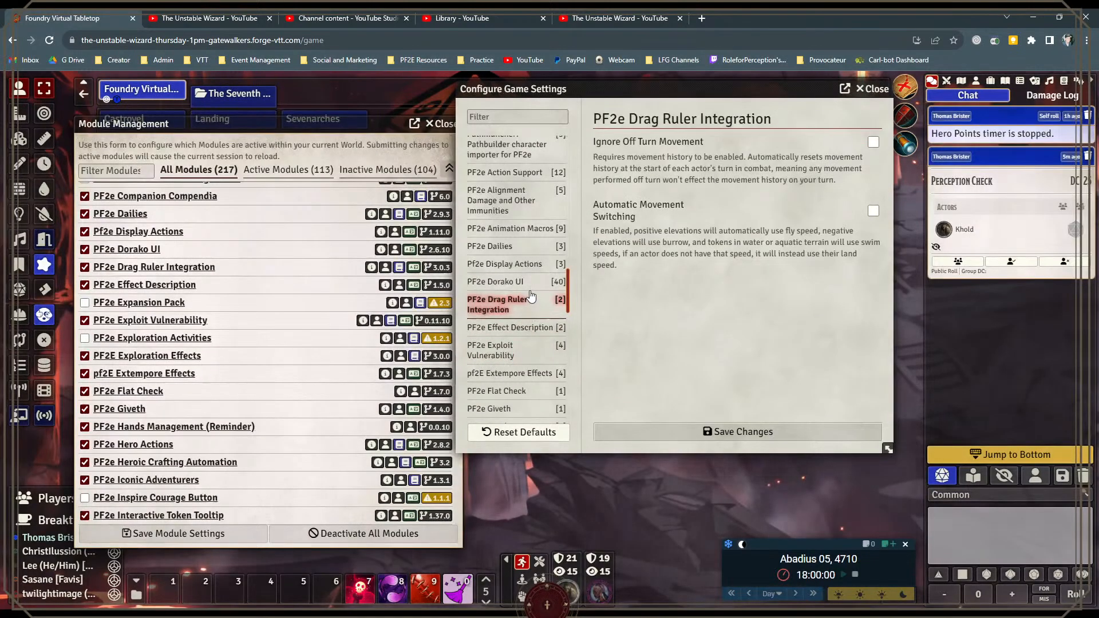
# Step: Return to the PF2e Dorako UI theme settings and lock the chat message header theme setting
pyautogui.click(565, 282)
pyautogui.scroll(-4, 743, 280)
pyautogui.scroll(2, 743, 281)
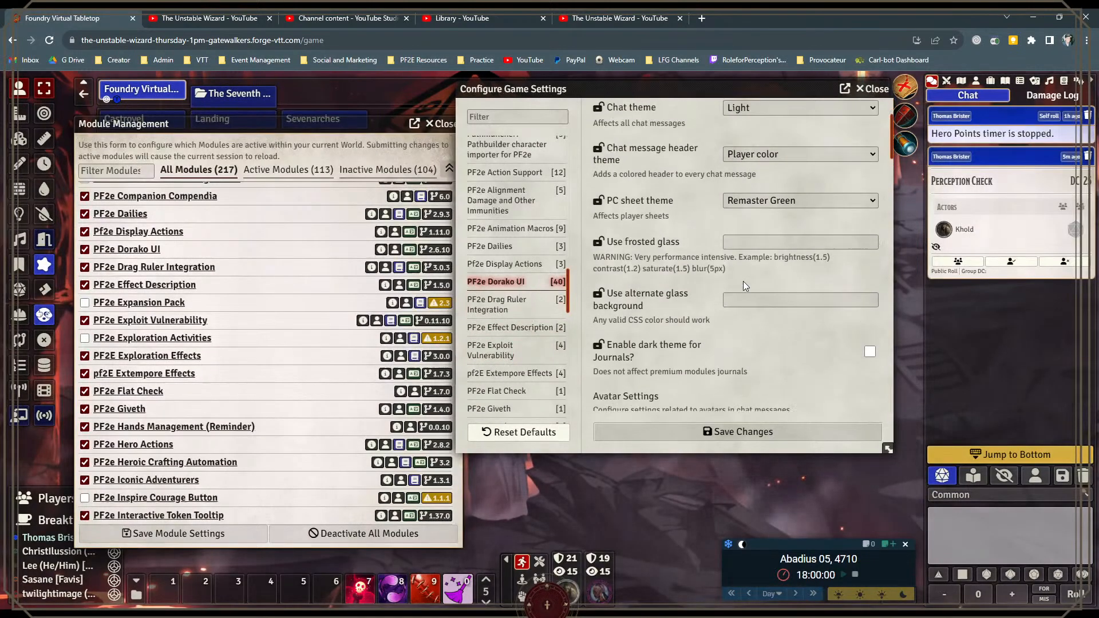
pyautogui.scroll(2, 743, 281)
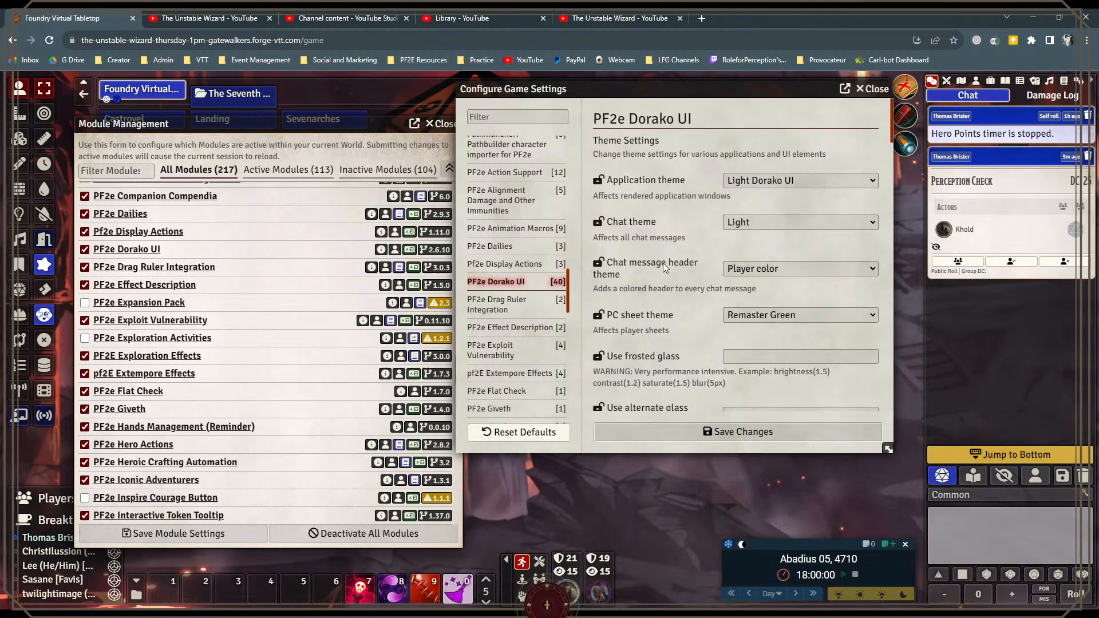
pyautogui.click(599, 263)
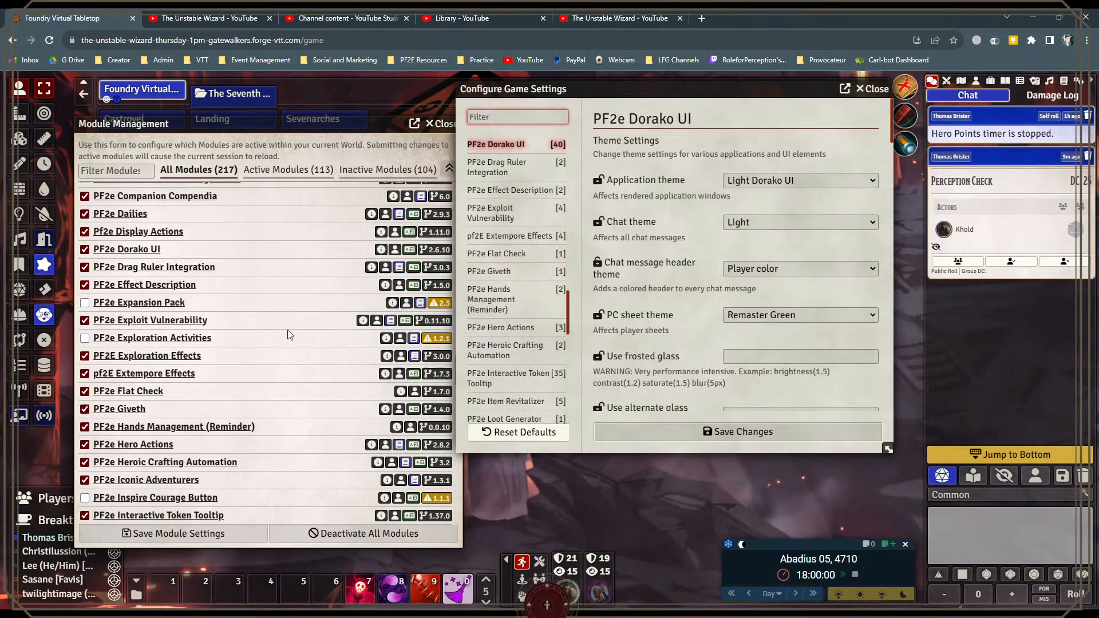
# Step: View the PF2e Giveth chat notification setting and move the game settings window clear of the module list
pyautogui.scroll(-2, 211, 356)
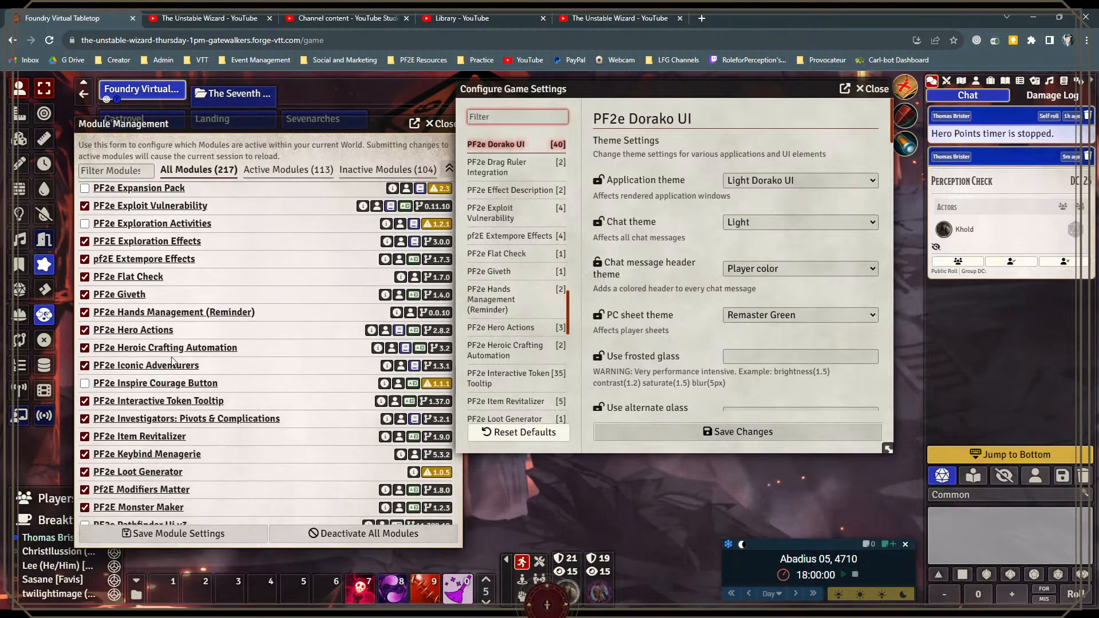
pyautogui.click(490, 271)
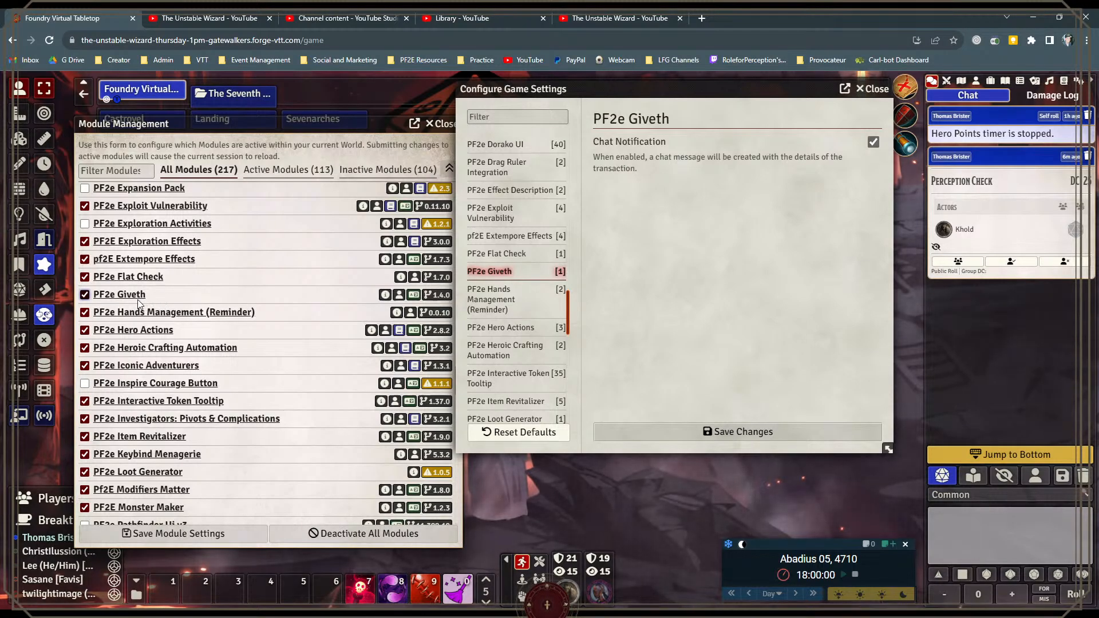
pyautogui.moveTo(600, 89); pyautogui.dragTo(611, 125)
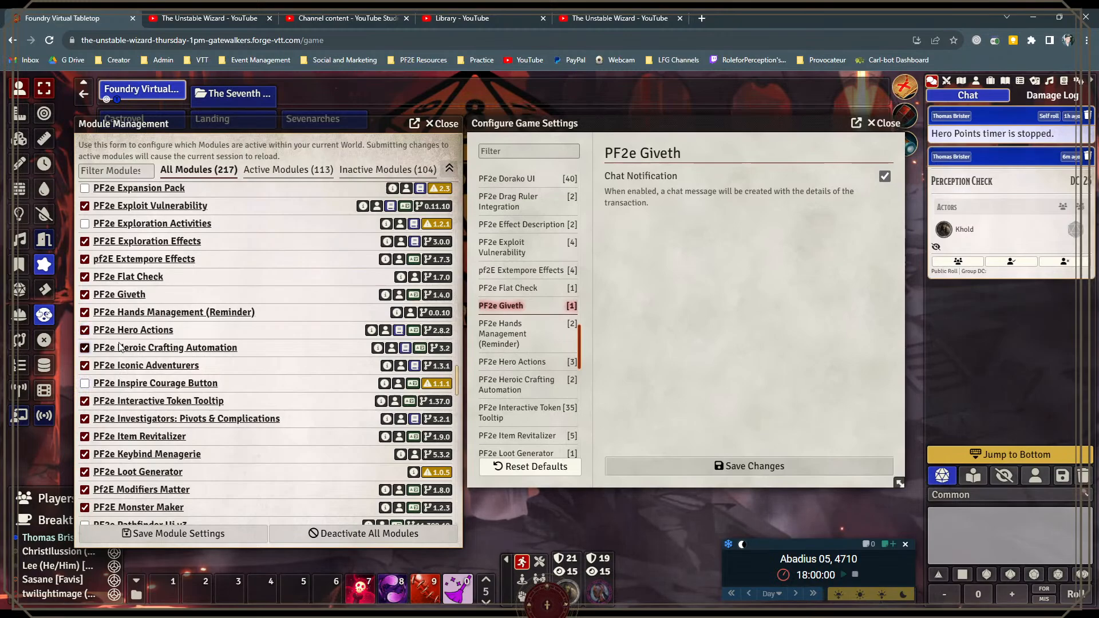
# Step: Continue down the module list to PF2e Interactive Token Tooltip and place the Khold actor's token on the scene below the settings window
pyautogui.scroll(-1, 114, 355)
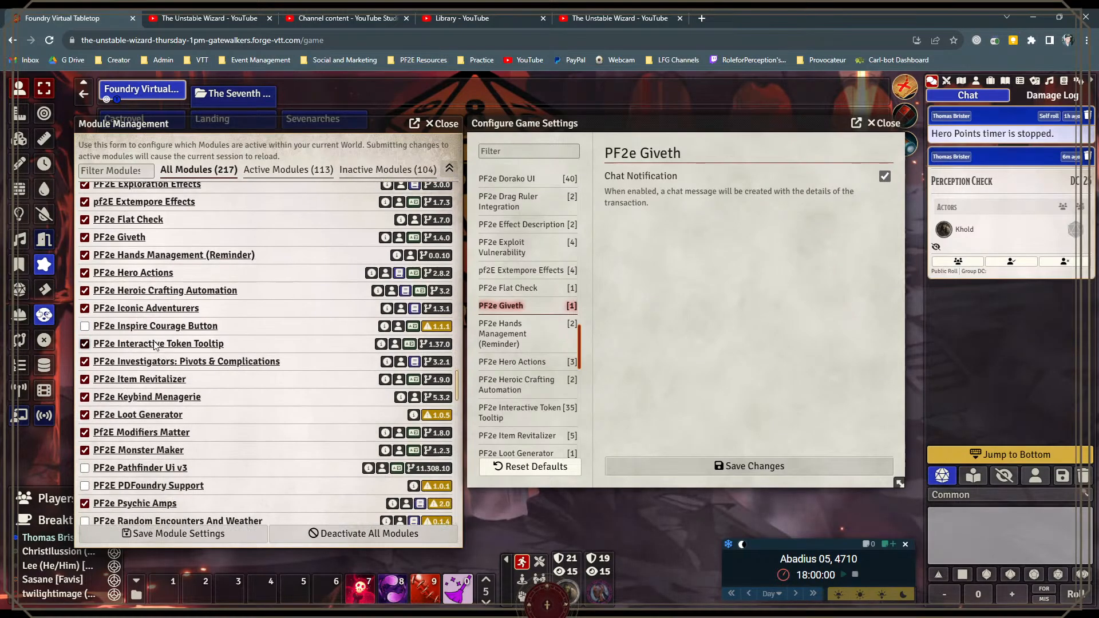
pyautogui.scroll(-2, 146, 328)
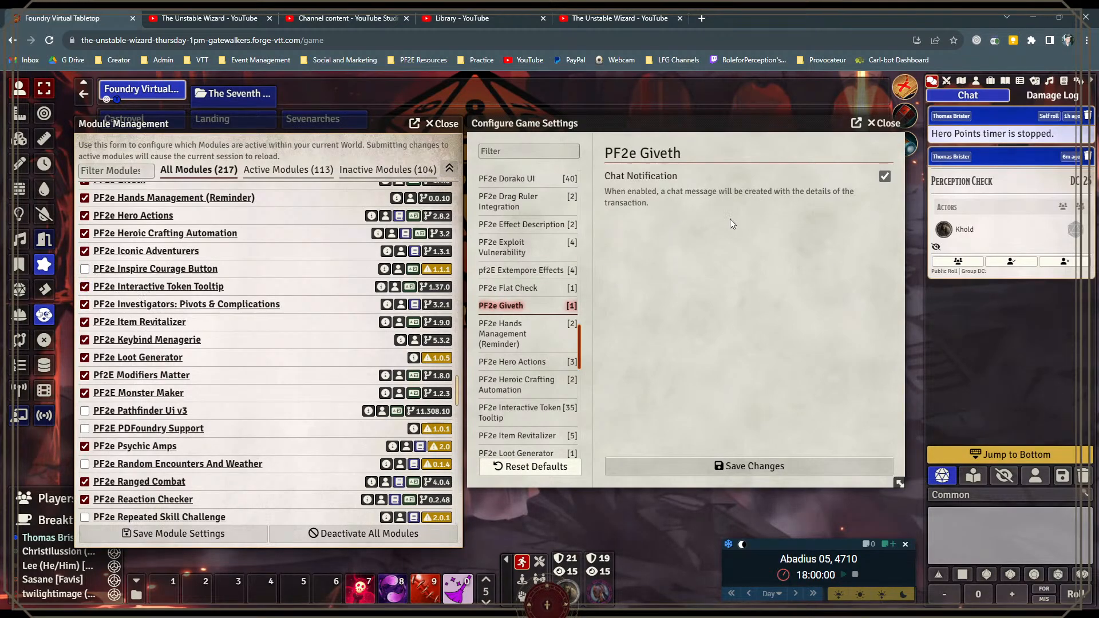
pyautogui.click(976, 80)
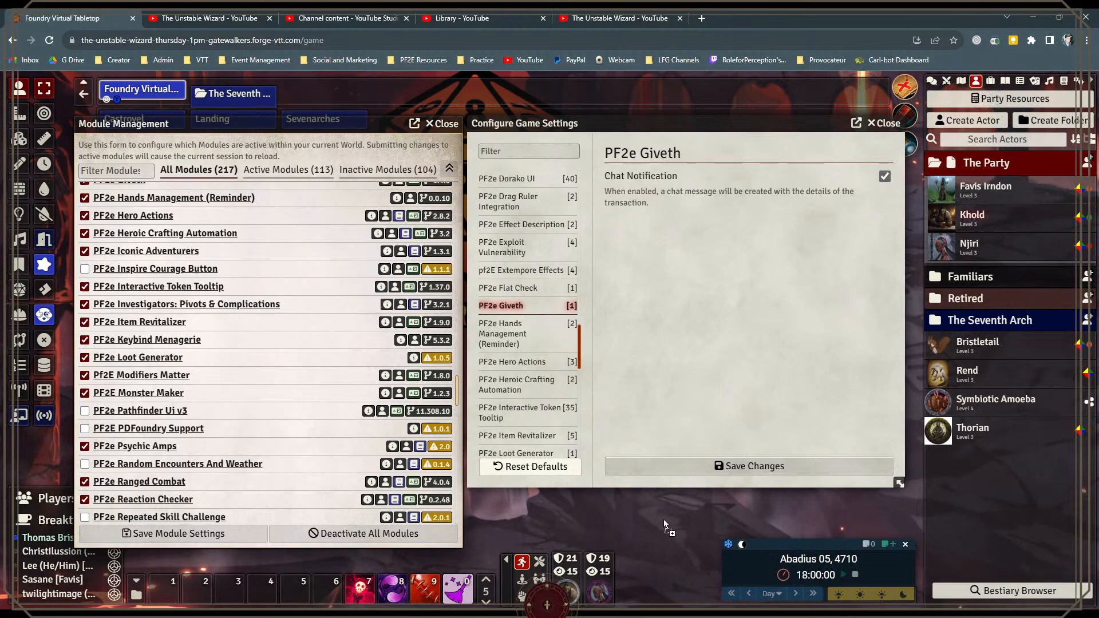
pyautogui.moveTo(664, 520); pyautogui.dragTo(657, 531)
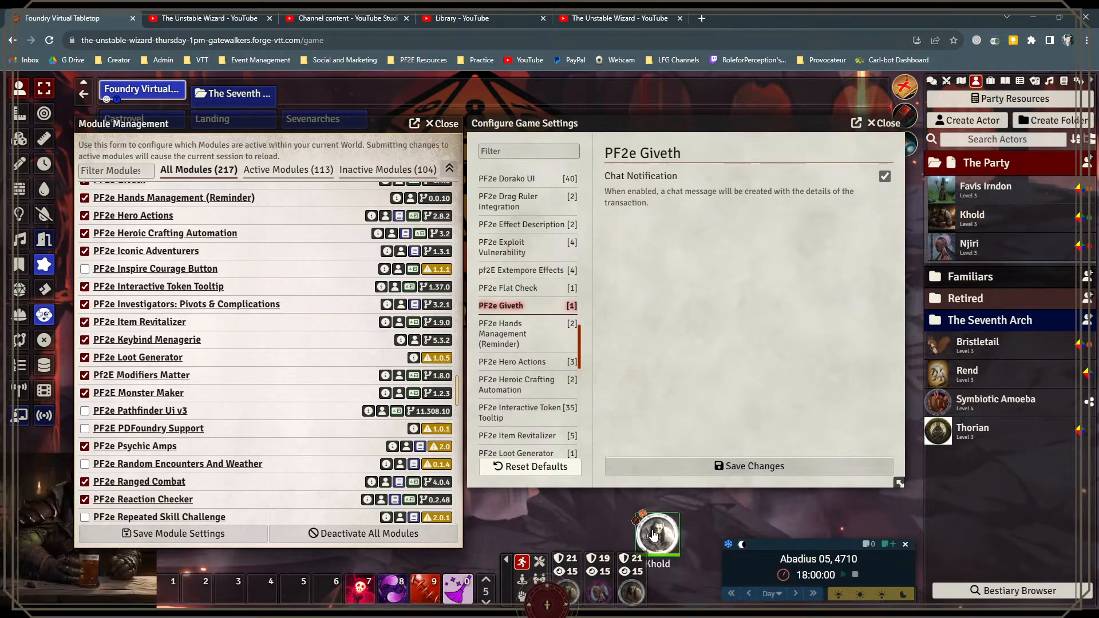
# Step: Move the module list and game settings windows up, shrink the settings window, and reposition Khold's token in the free space below it
pyautogui.moveTo(658, 122); pyautogui.dragTo(661, 79)
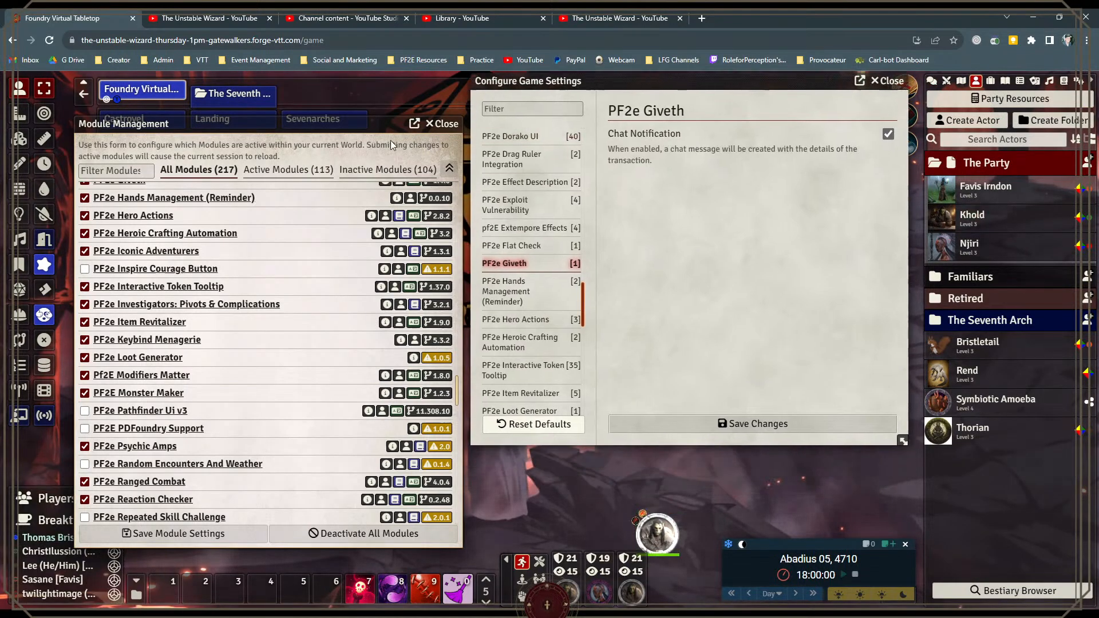
pyautogui.moveTo(355, 124); pyautogui.dragTo(352, 81)
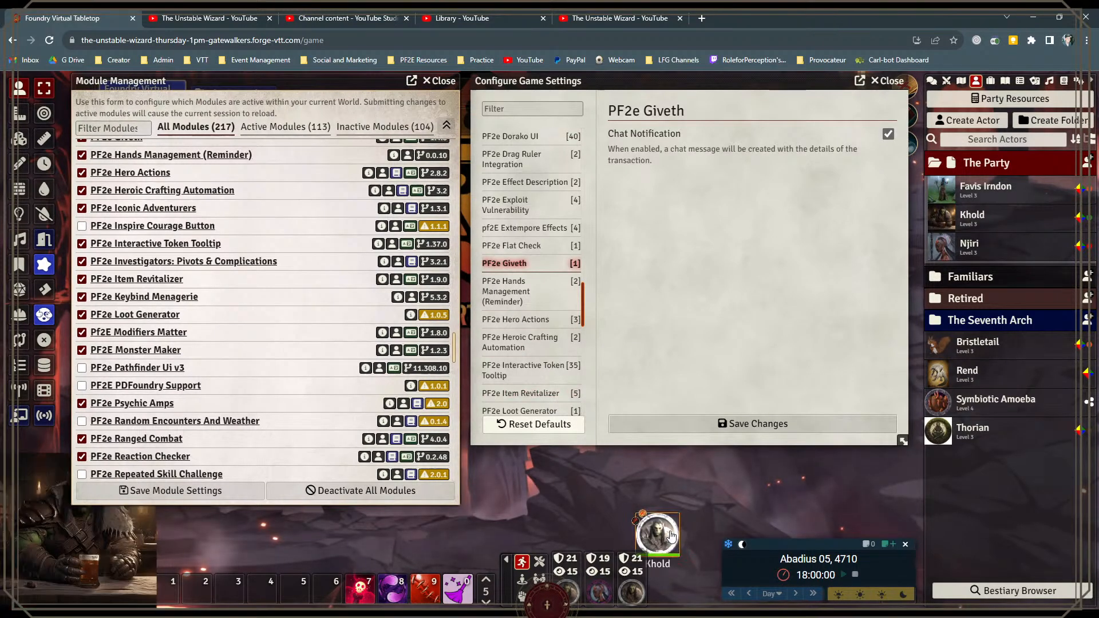
pyautogui.moveTo(657, 531); pyautogui.dragTo(622, 483)
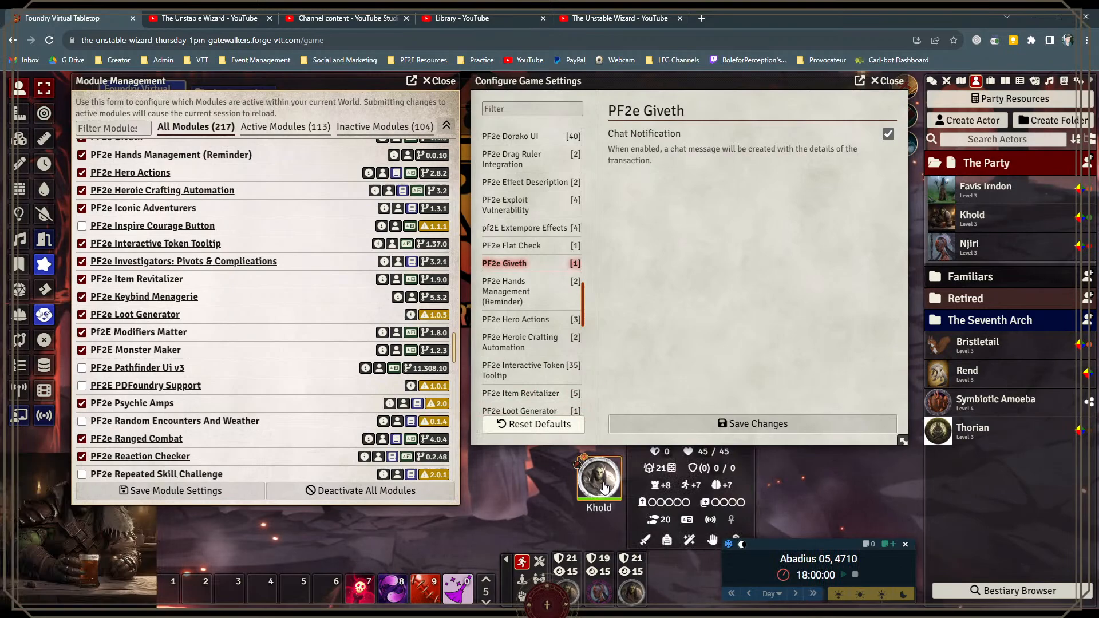
pyautogui.moveTo(712, 80); pyautogui.dragTo(671, 80)
pyautogui.moveTo(861, 441); pyautogui.dragTo(897, 332)
pyautogui.moveTo(602, 81); pyautogui.dragTo(638, 81)
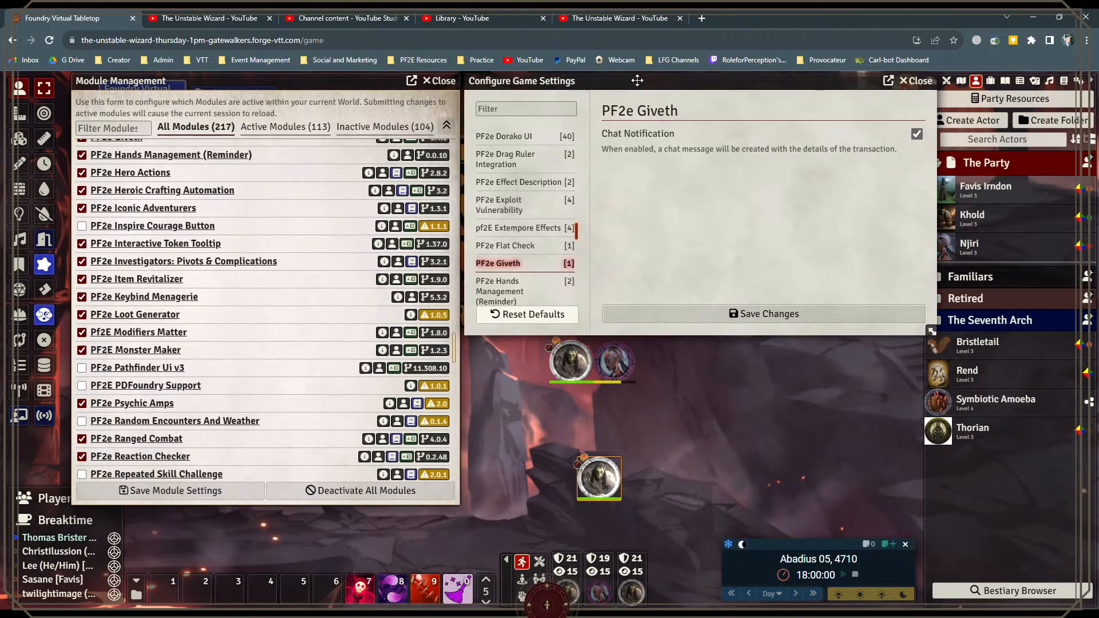
# Step: View the Reflex saving throw options from Khold's interactive token tooltip and dismiss them without rolling
pyautogui.moveTo(605, 482)
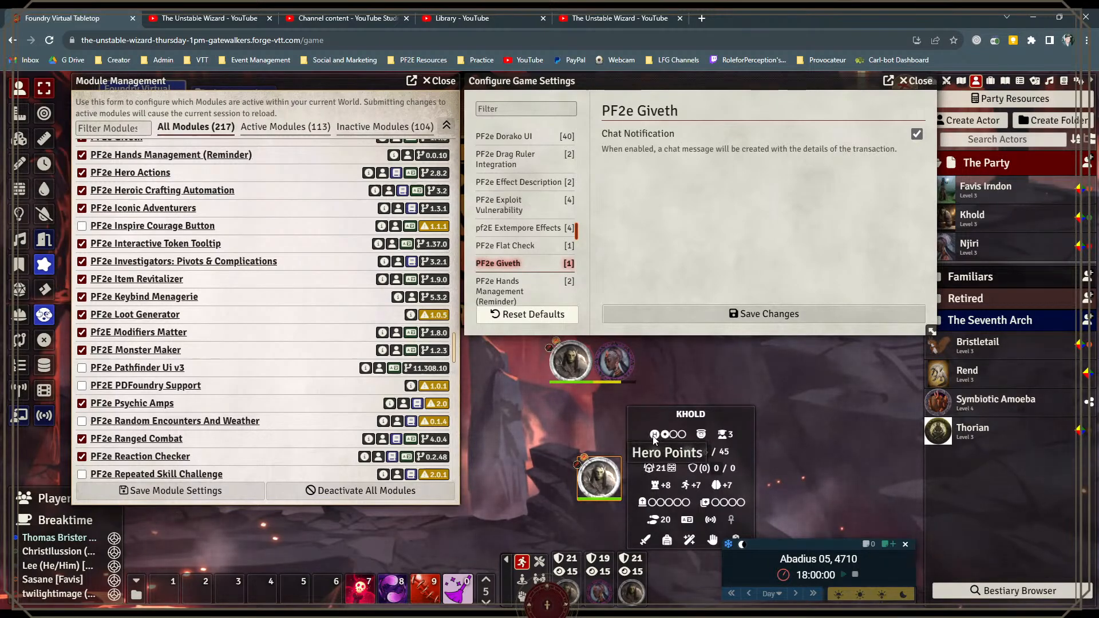
pyautogui.click(685, 486)
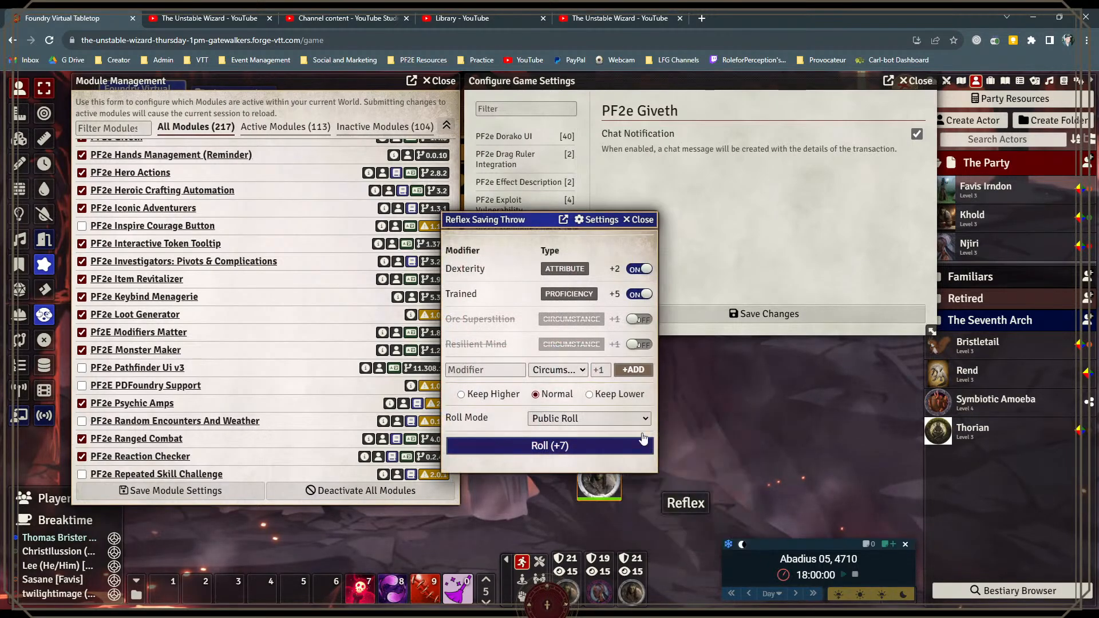
pyautogui.click(648, 225)
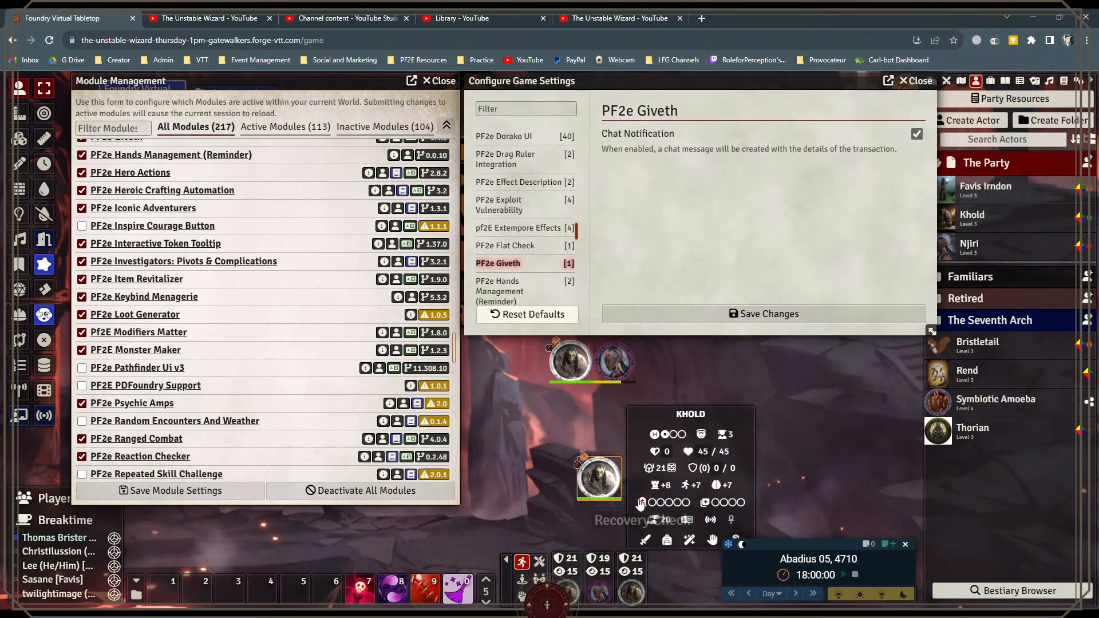
# Step: View the attacks, equipment, spells, skills and extras sections of Khold's interactive token tooltip
pyautogui.click(650, 545)
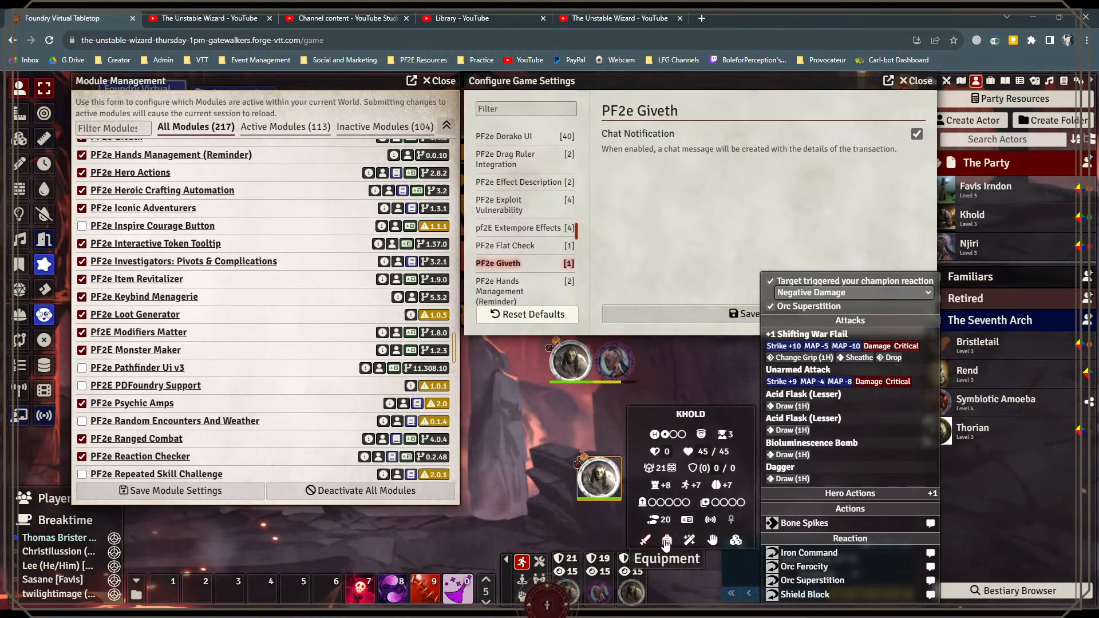
pyautogui.click(666, 542)
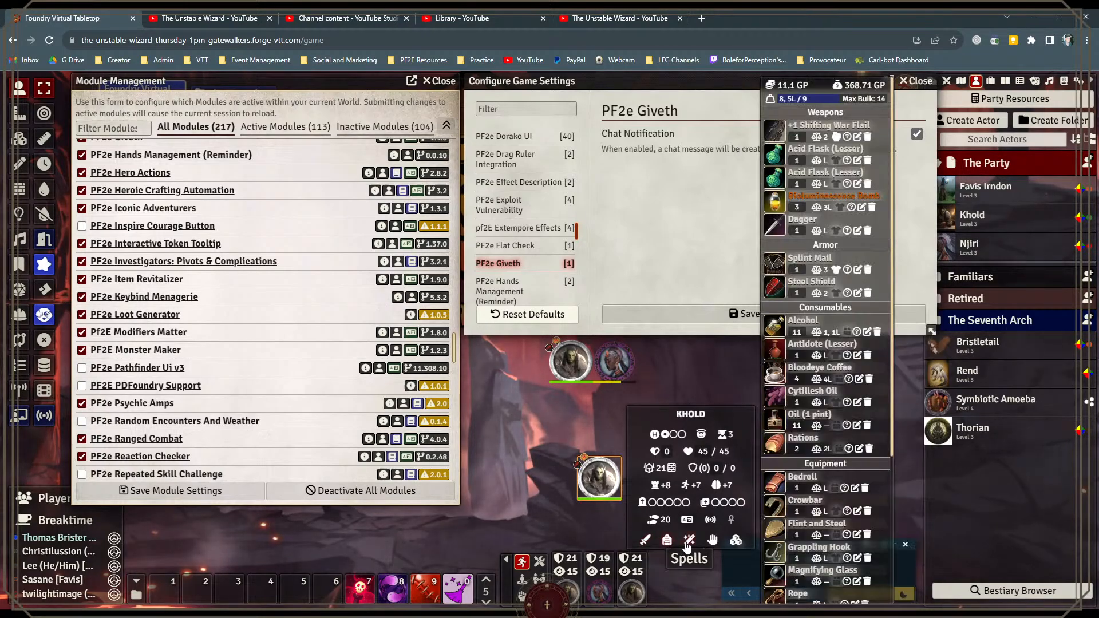
pyautogui.click(689, 542)
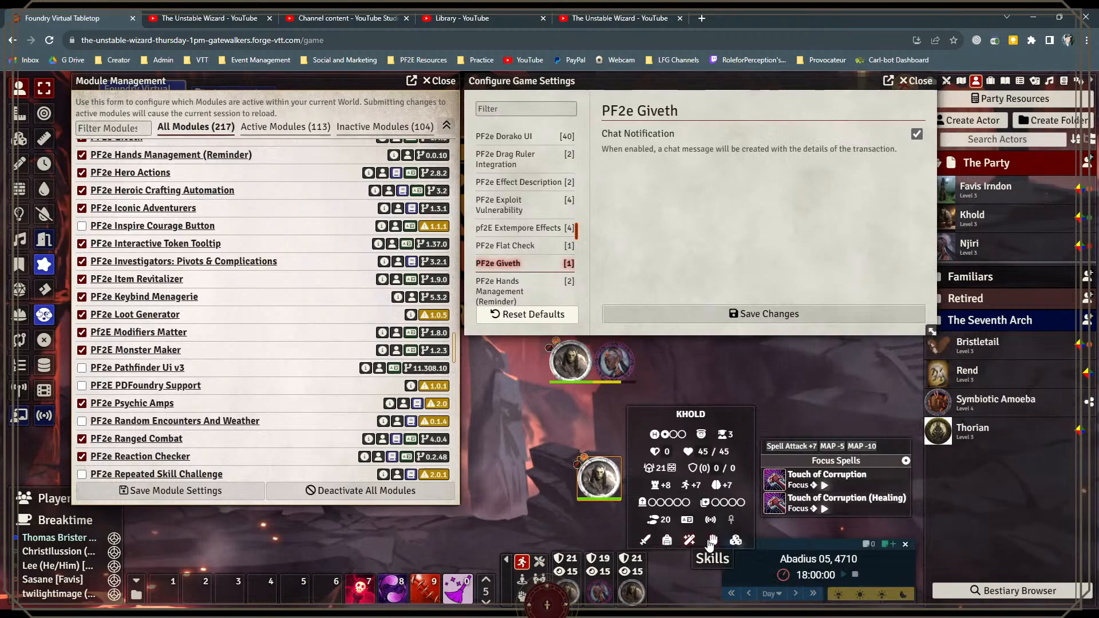
pyautogui.click(712, 541)
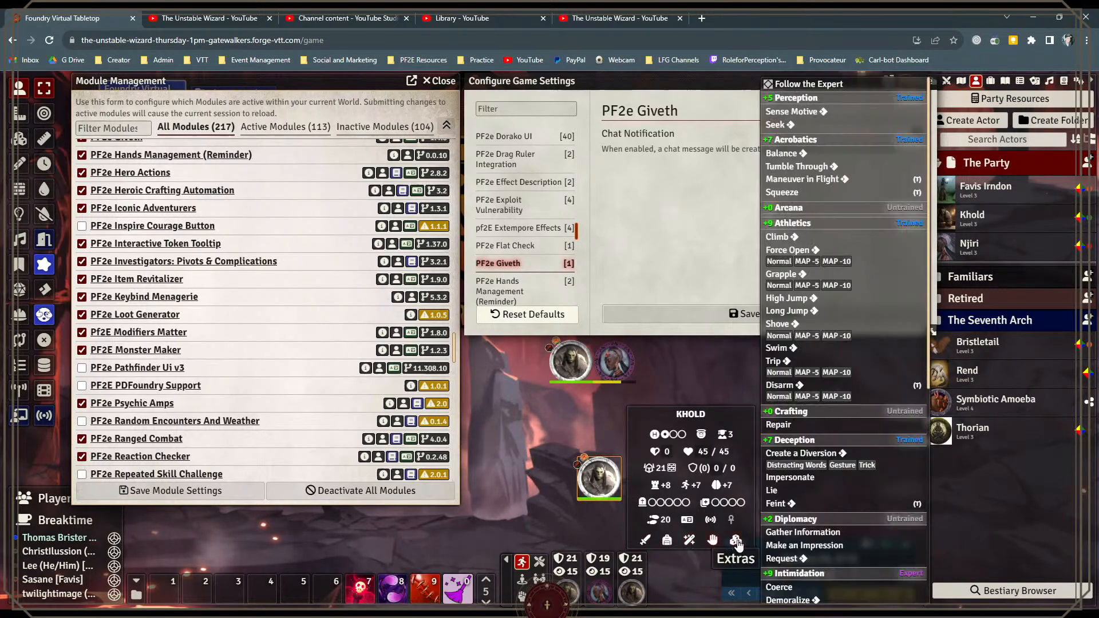
pyautogui.click(736, 541)
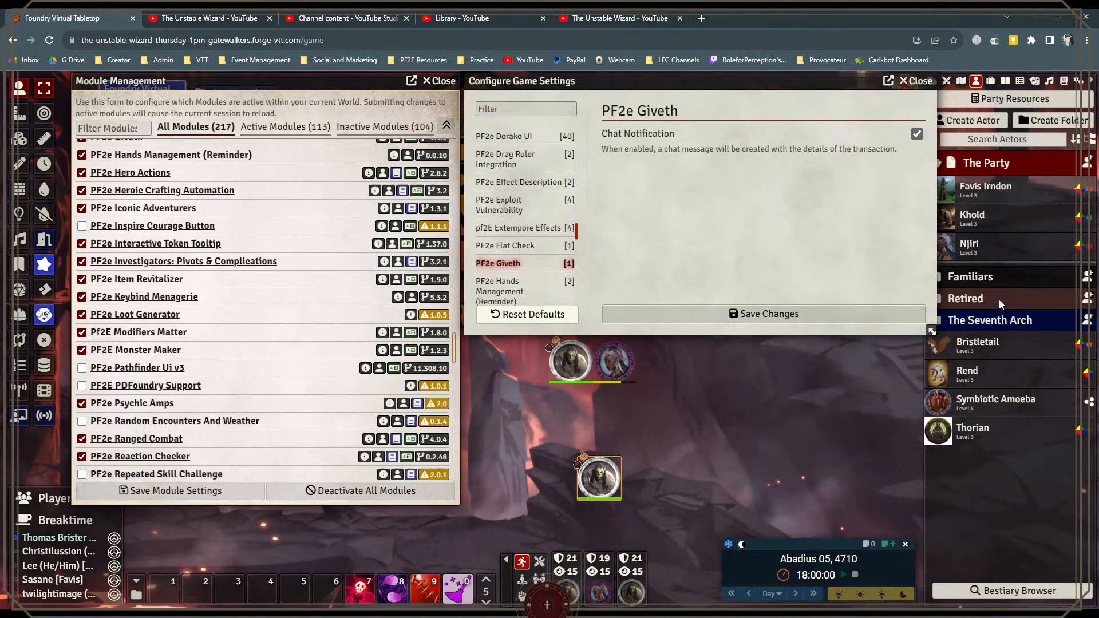
# Step: View Rend's character sheet at a wider size and close it
pyautogui.click(968, 373)
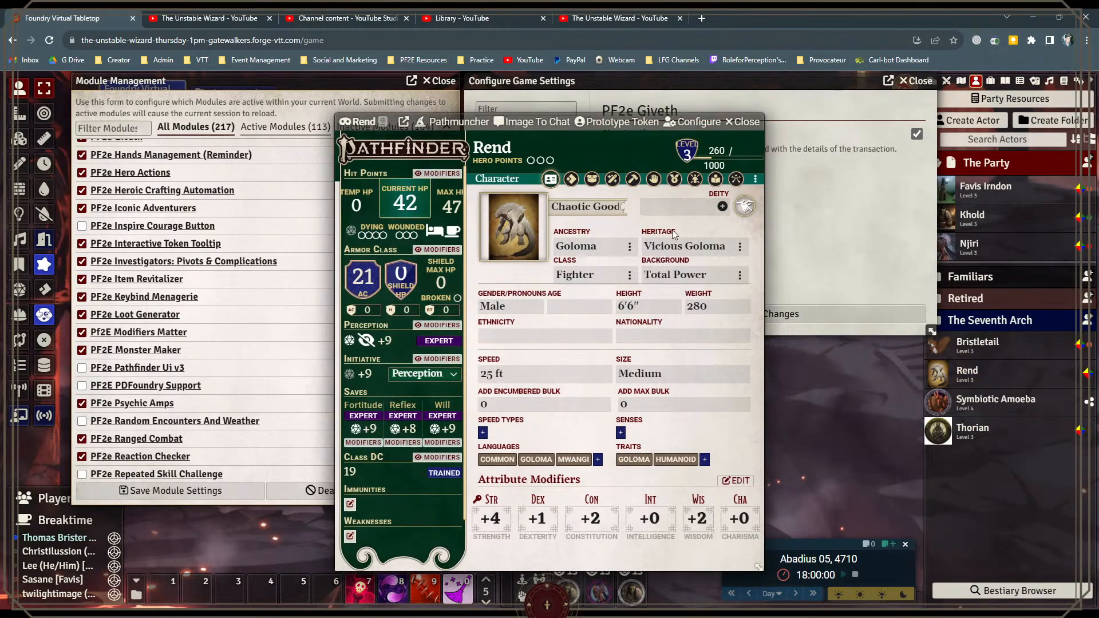
pyautogui.moveTo(757, 568); pyautogui.dragTo(876, 545)
pyautogui.click(864, 122)
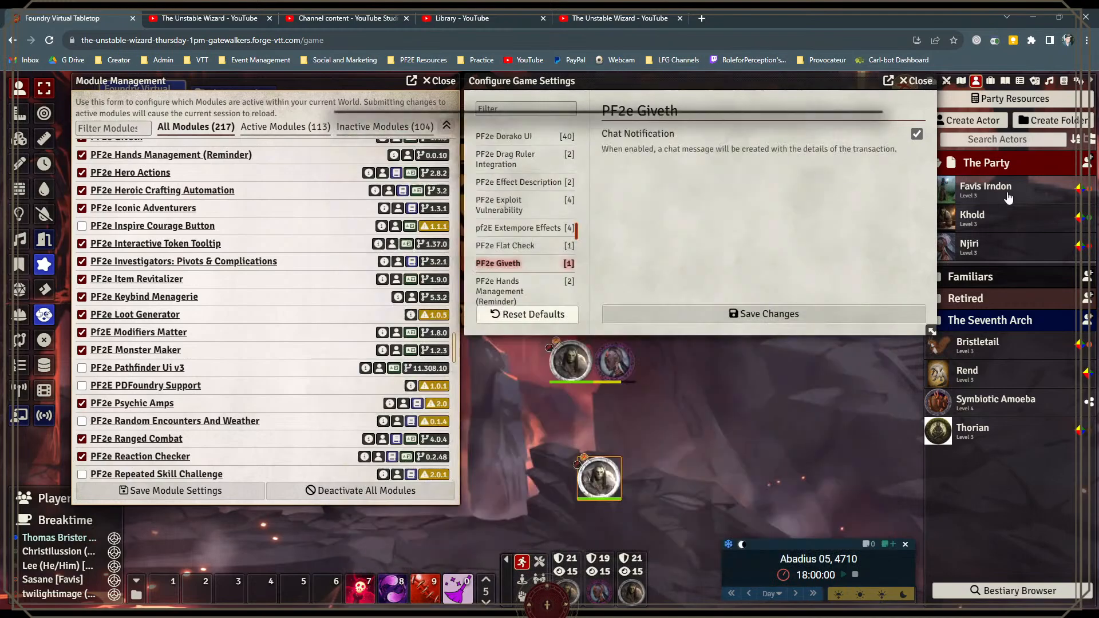
# Step: Shift the game settings window clear of the actor directory and create a new actor of type NPC
pyautogui.moveTo(805, 79); pyautogui.dragTo(790, 81)
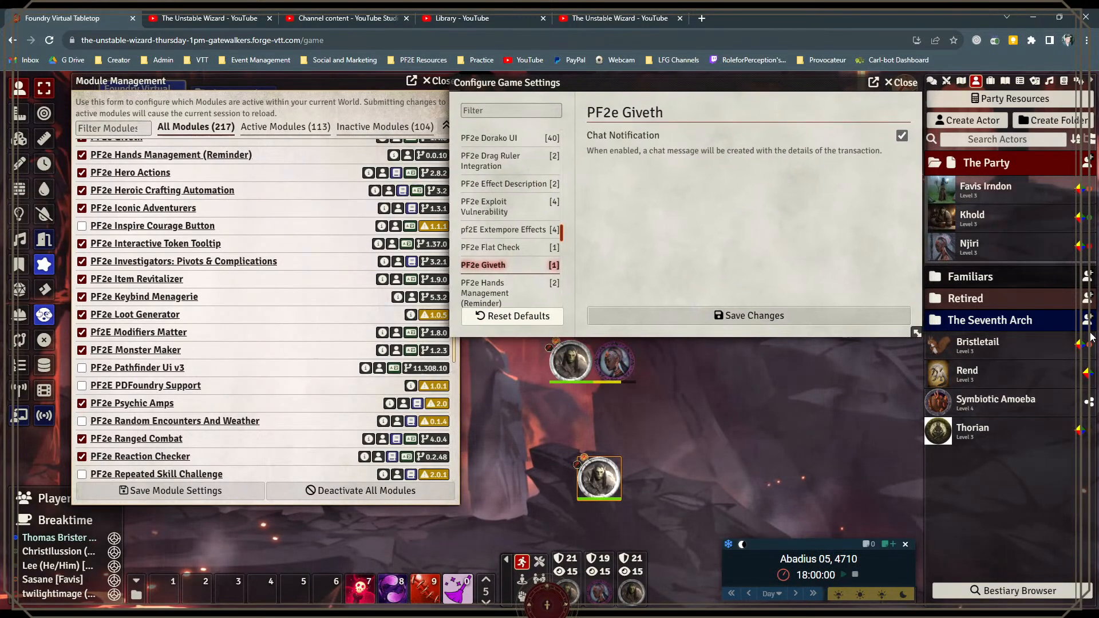
pyautogui.click(995, 121)
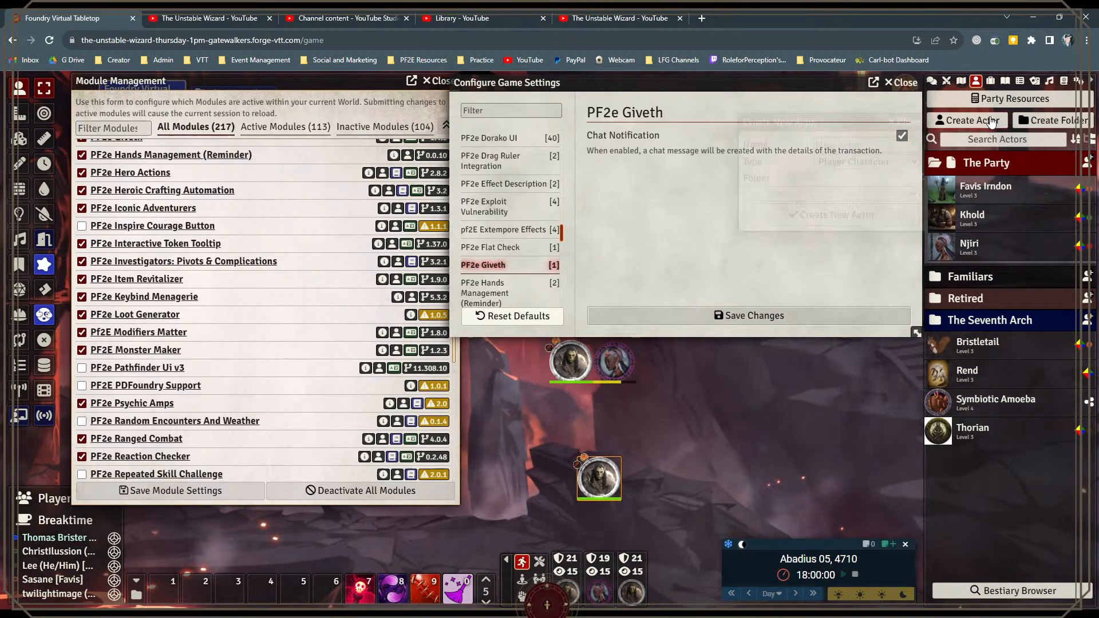
pyautogui.click(878, 163)
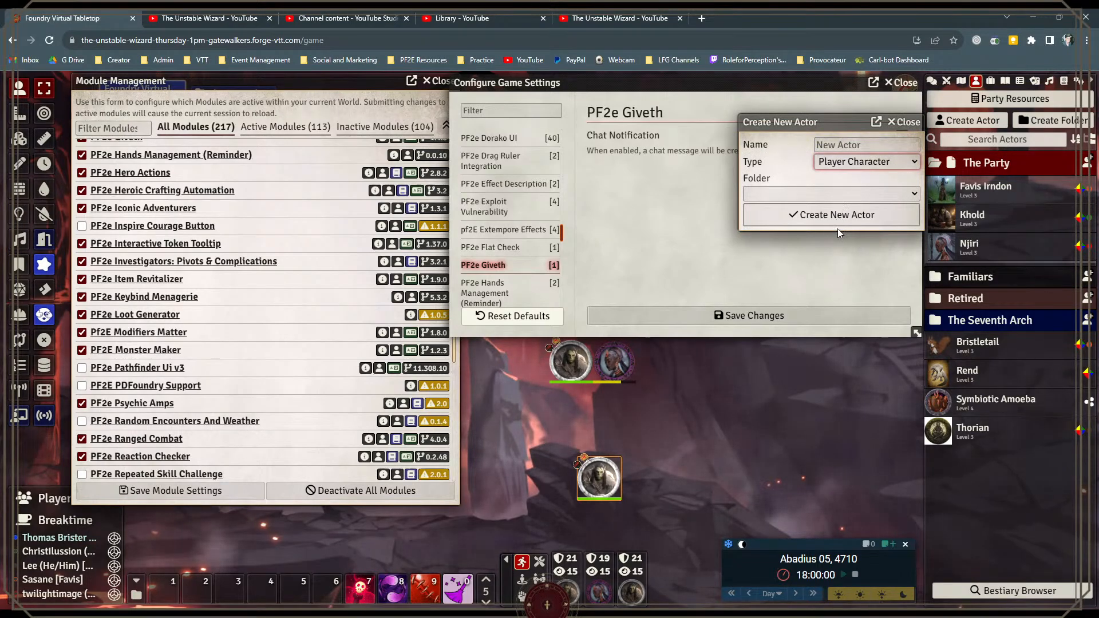
pyautogui.press('n')
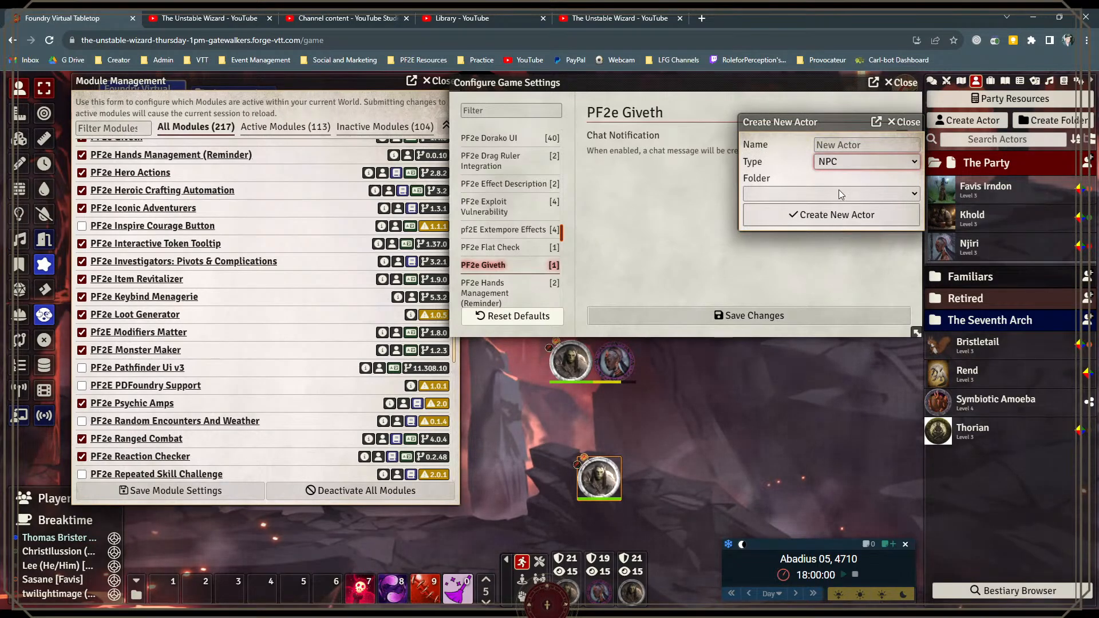
pyautogui.click(833, 220)
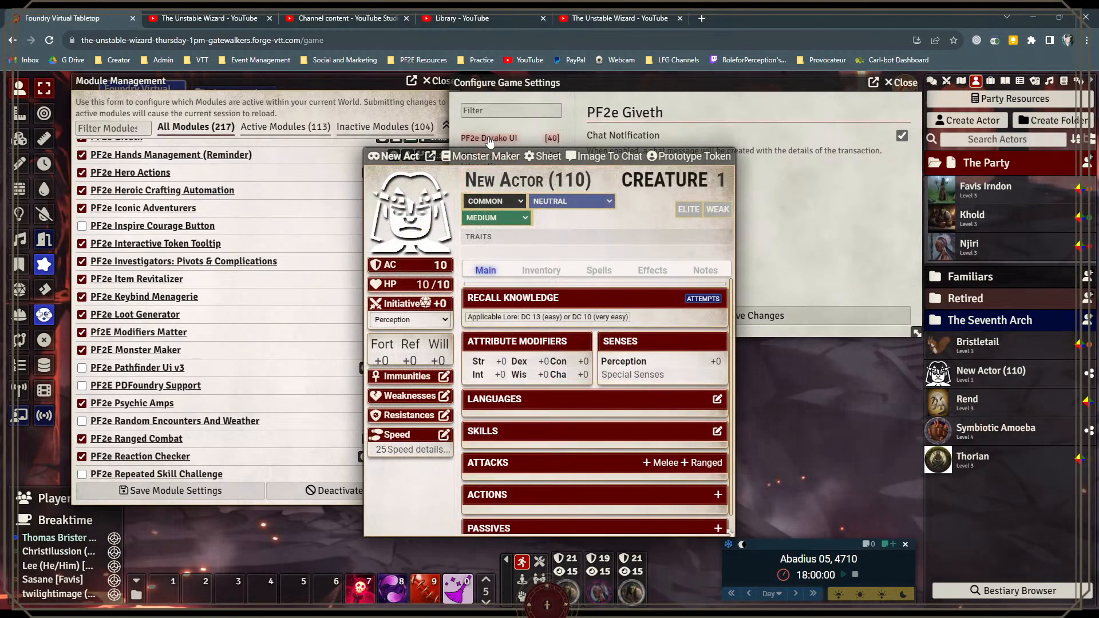
# Step: Start Monster Maker for the new NPC, setting the level to 11 and the roadmap to Soldier
pyautogui.click(486, 156)
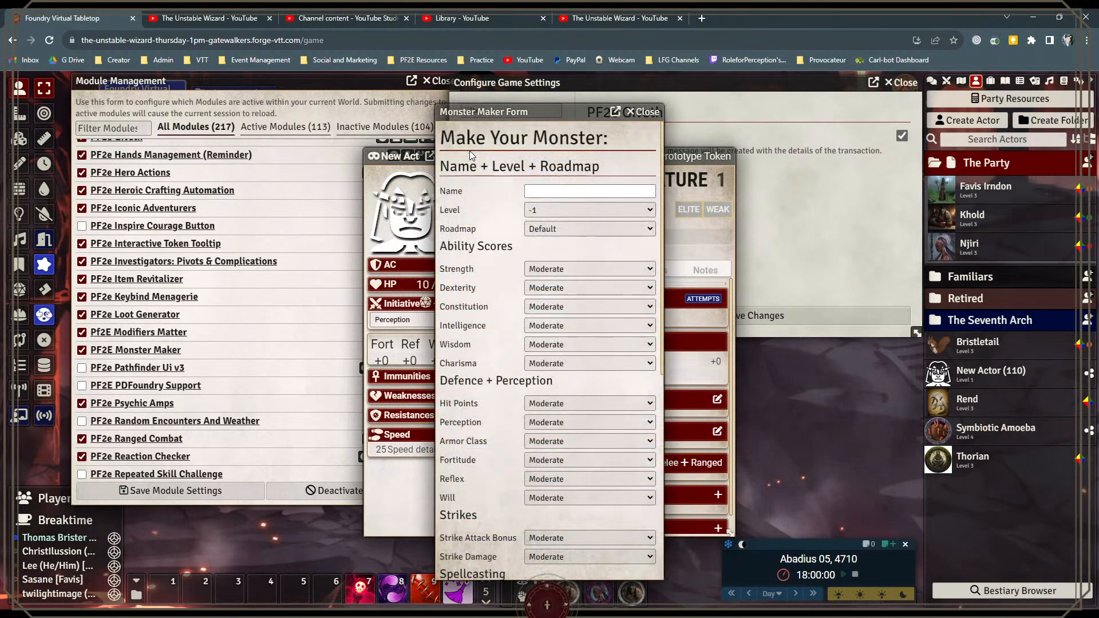
pyautogui.click(558, 211)
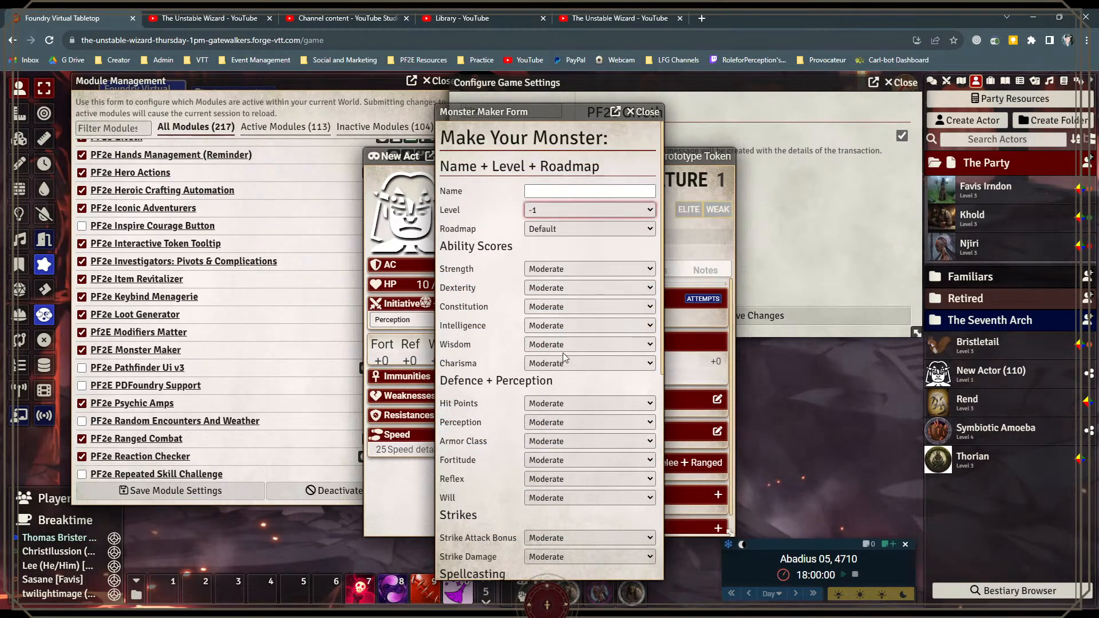
pyautogui.press('1')
pyautogui.press('1')
pyautogui.press('Tab')
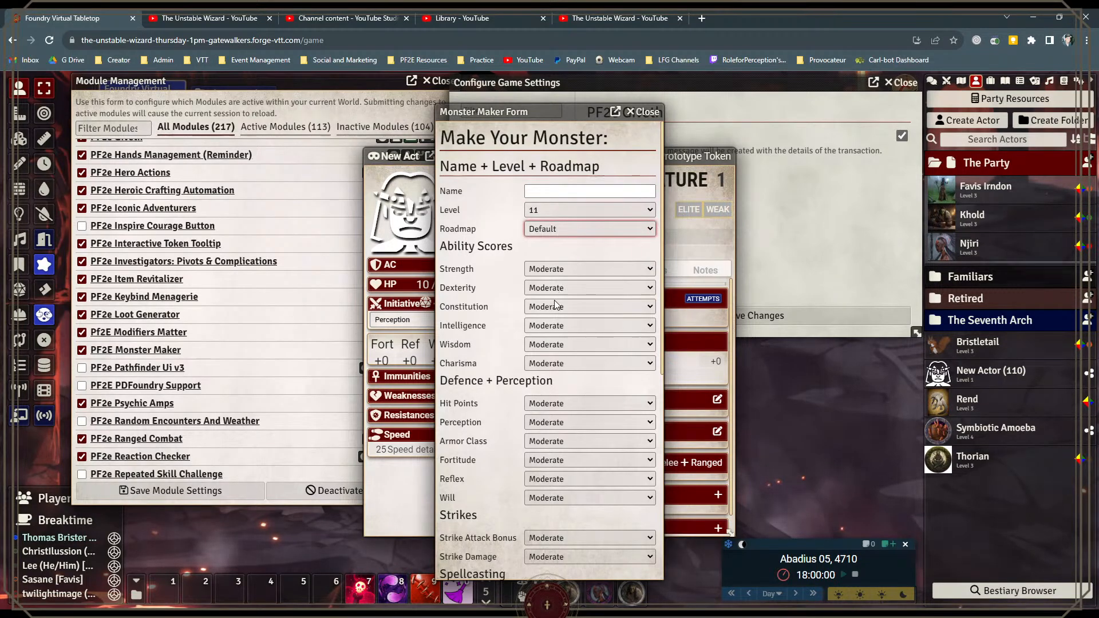
pyautogui.press('s')
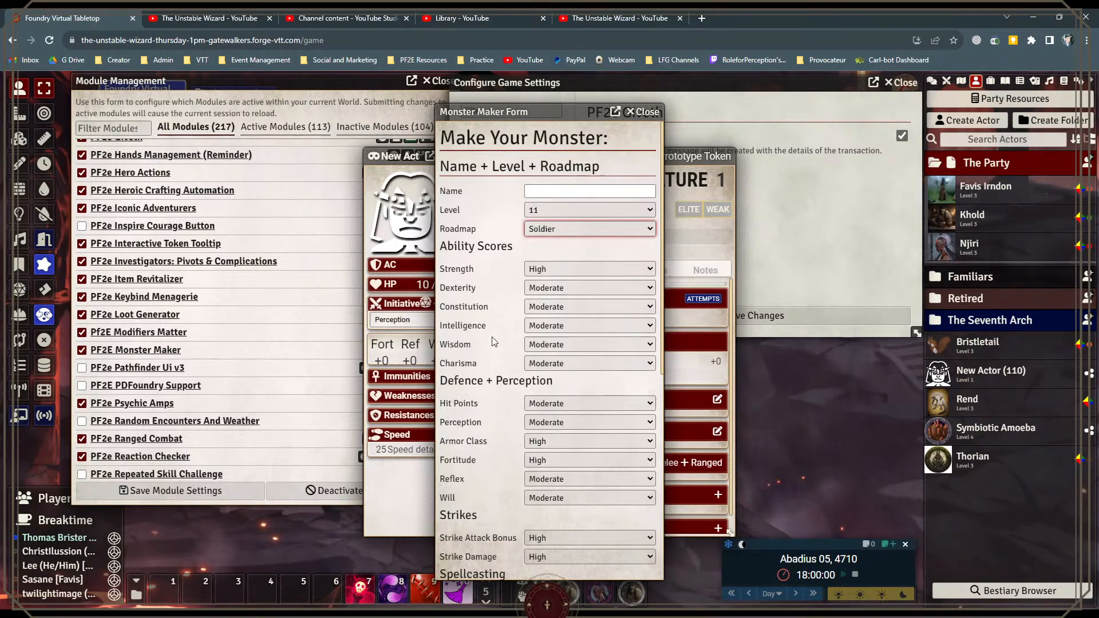
# Step: Name the monster Bob and submit the Monster Maker form
pyautogui.click(583, 192)
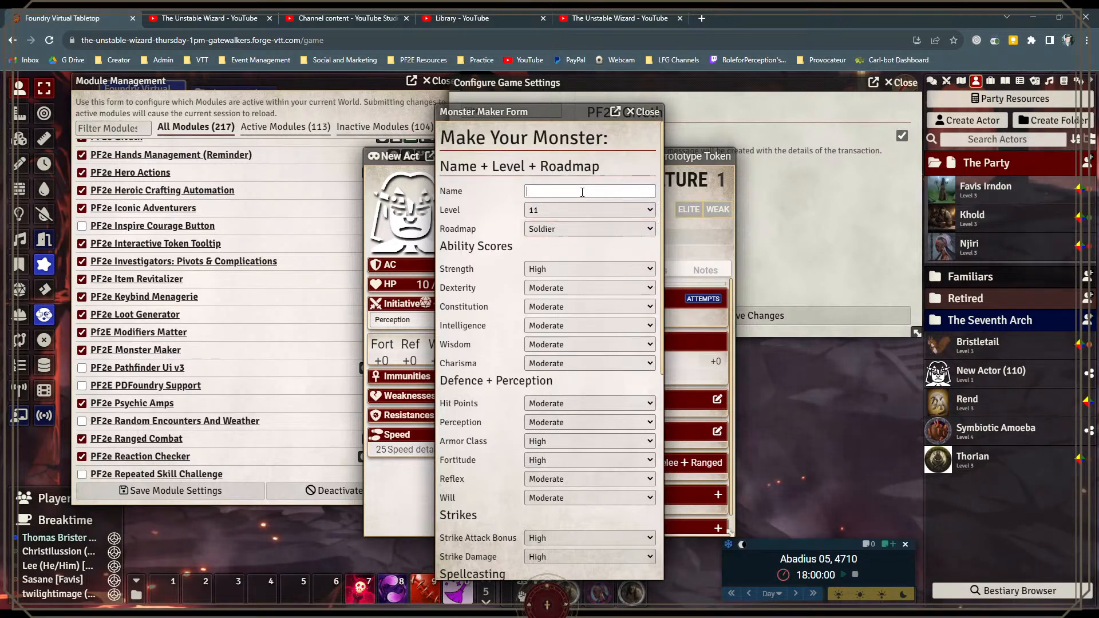
pyautogui.write('Bob')
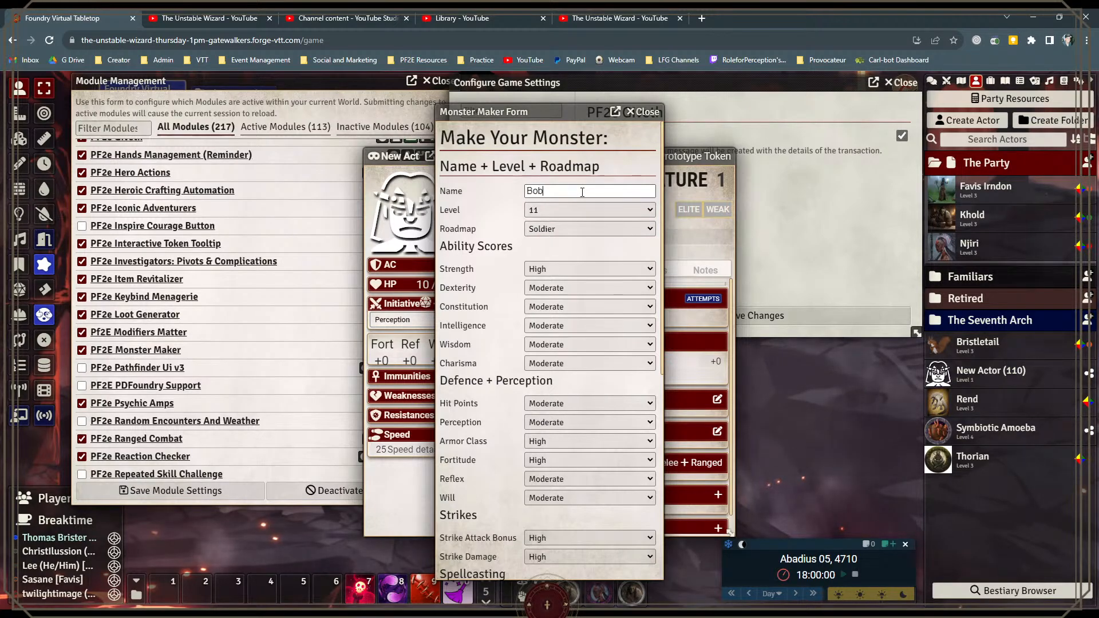
pyautogui.scroll(-3, 607, 432)
pyautogui.scroll(-3, 601, 446)
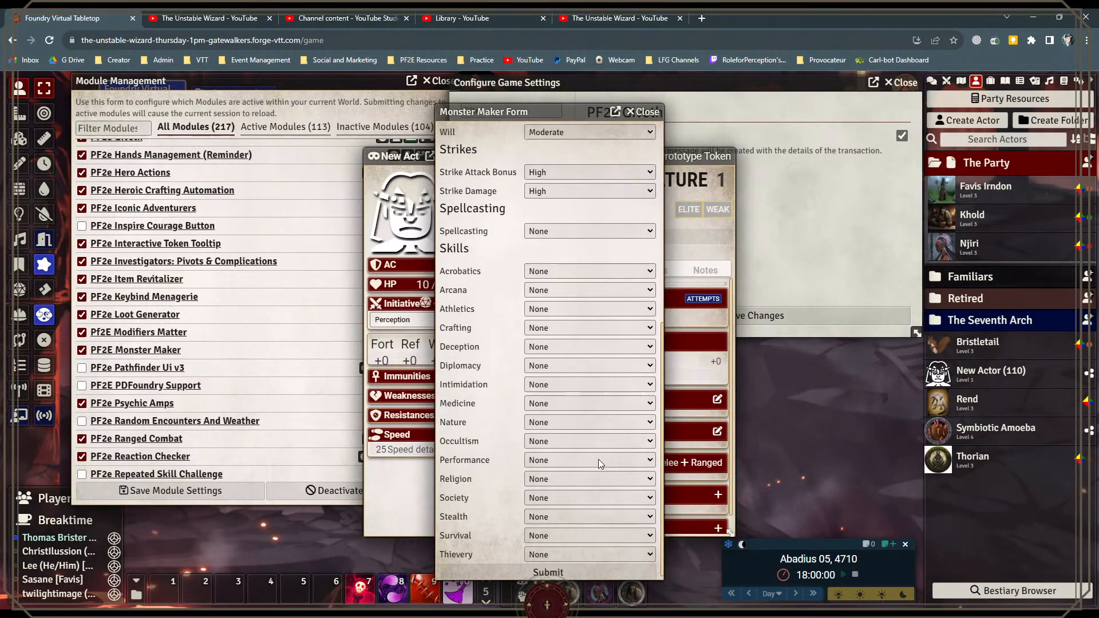
pyautogui.click(539, 567)
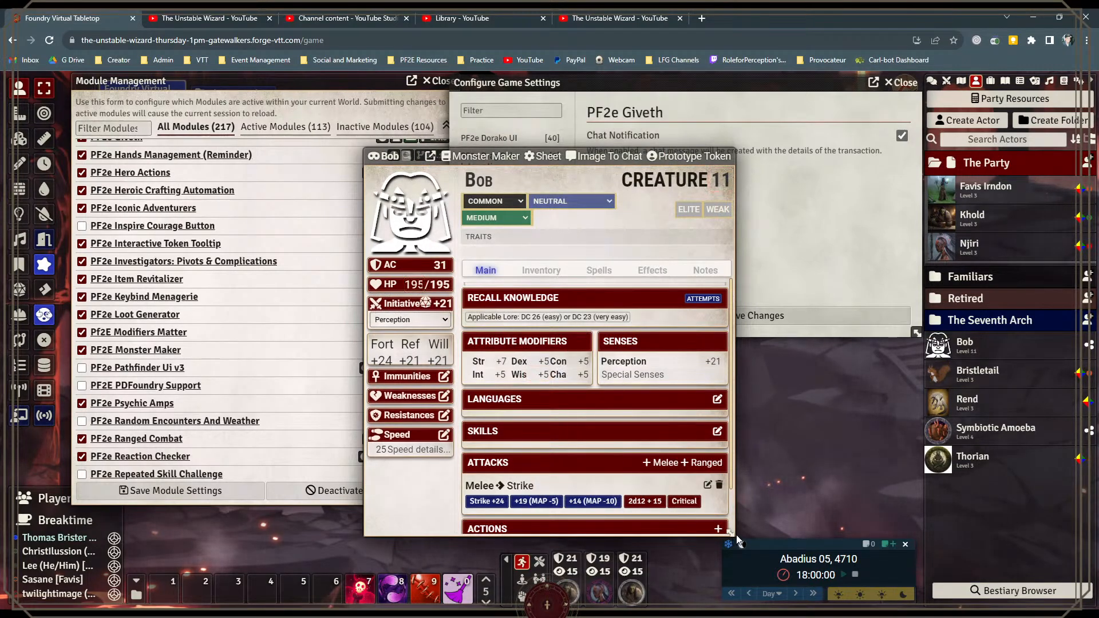
# Step: Enlarge Bob's creature sheet to examine the generated statistics and attacks, and close the sheet
pyautogui.moveTo(732, 533); pyautogui.dragTo(778, 570)
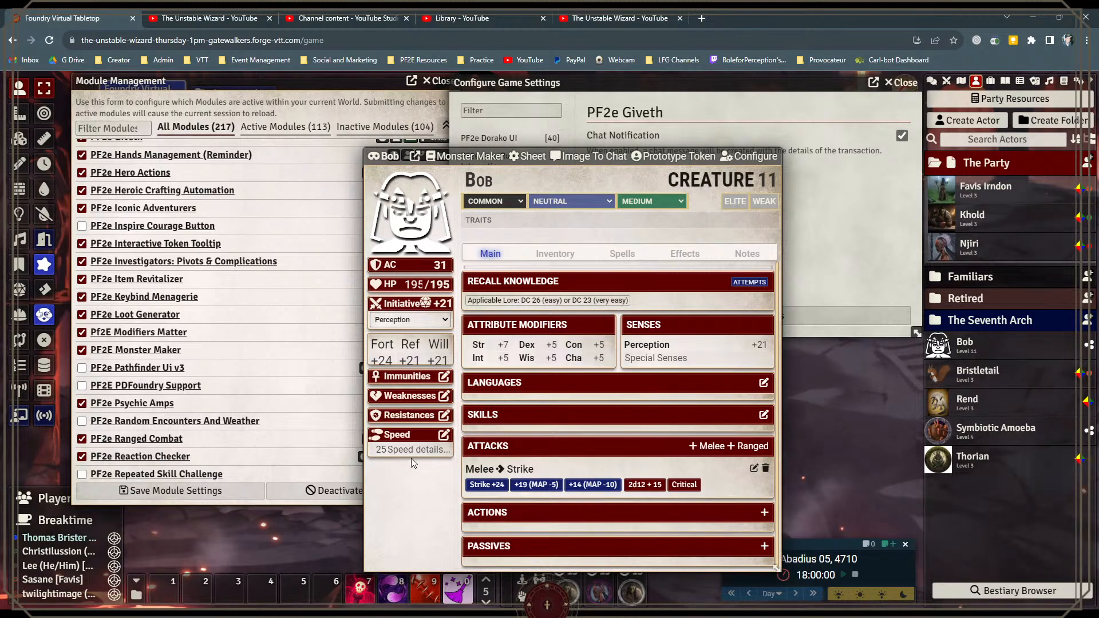
pyautogui.moveTo(414, 302)
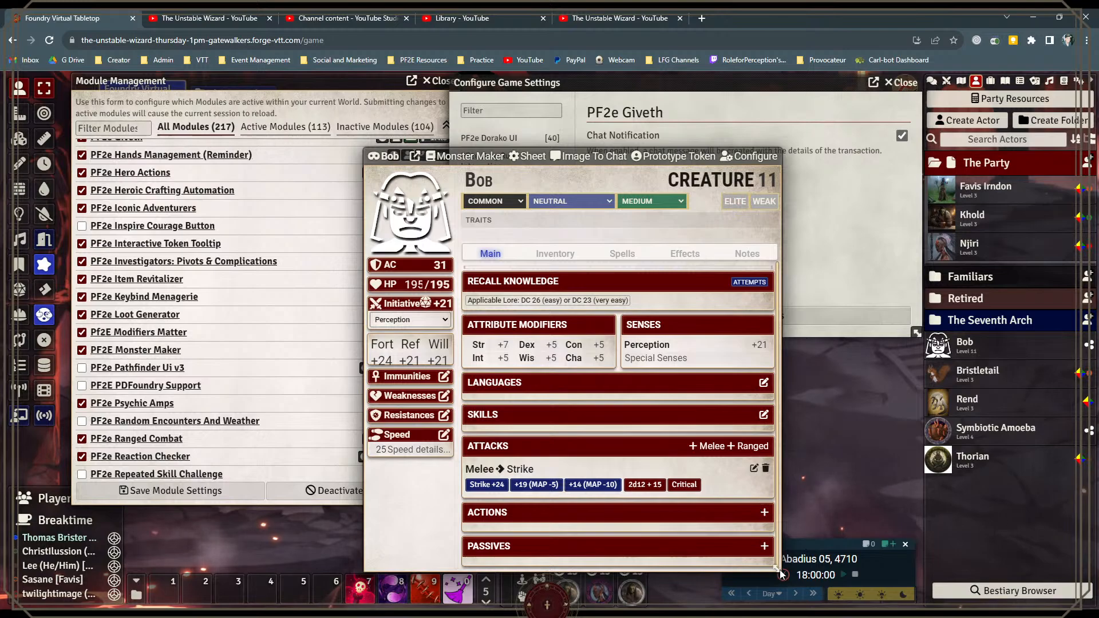
pyautogui.moveTo(781, 571); pyautogui.dragTo(867, 580)
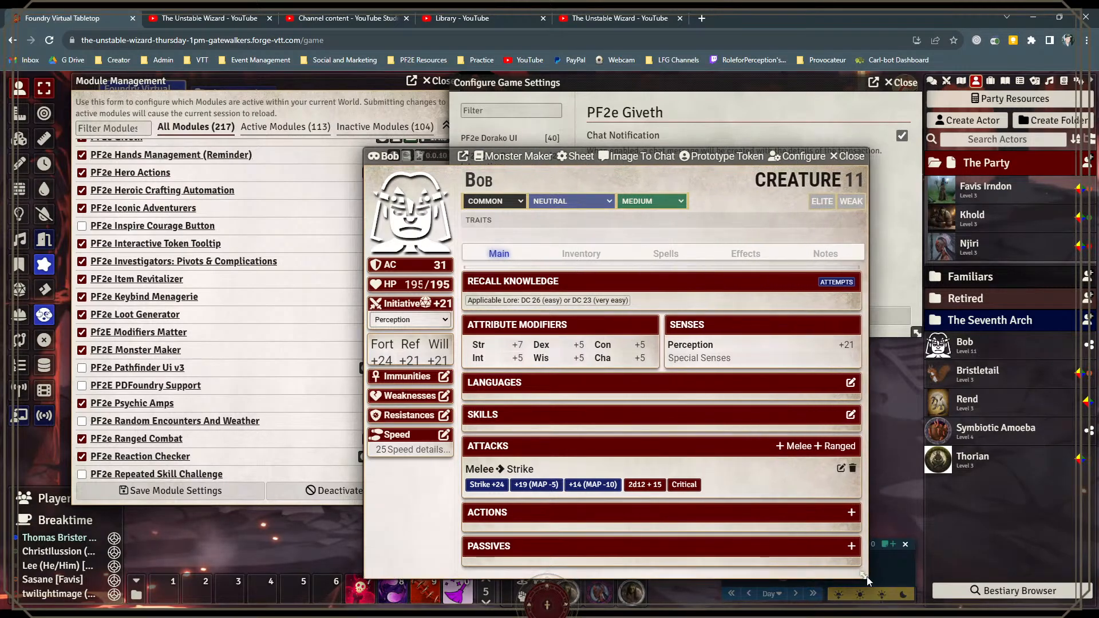
pyautogui.click(848, 157)
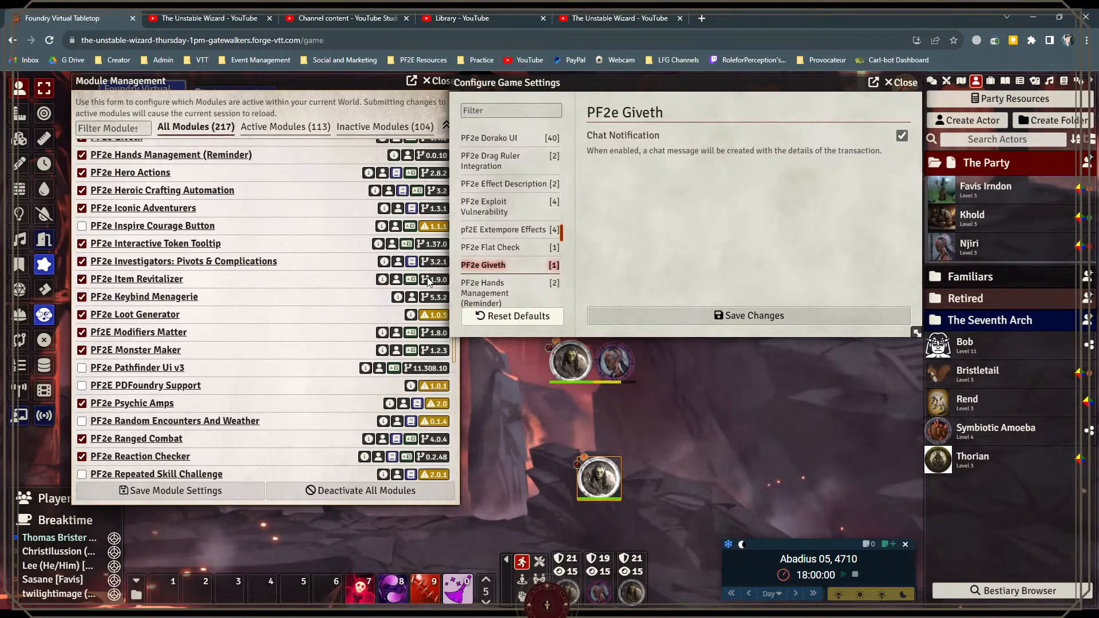
# Step: Make the game settings window taller and open the keybinding configuration, placing its window slightly higher on the screen
pyautogui.moveTo(916, 332); pyautogui.dragTo(927, 475)
pyautogui.click(1061, 83)
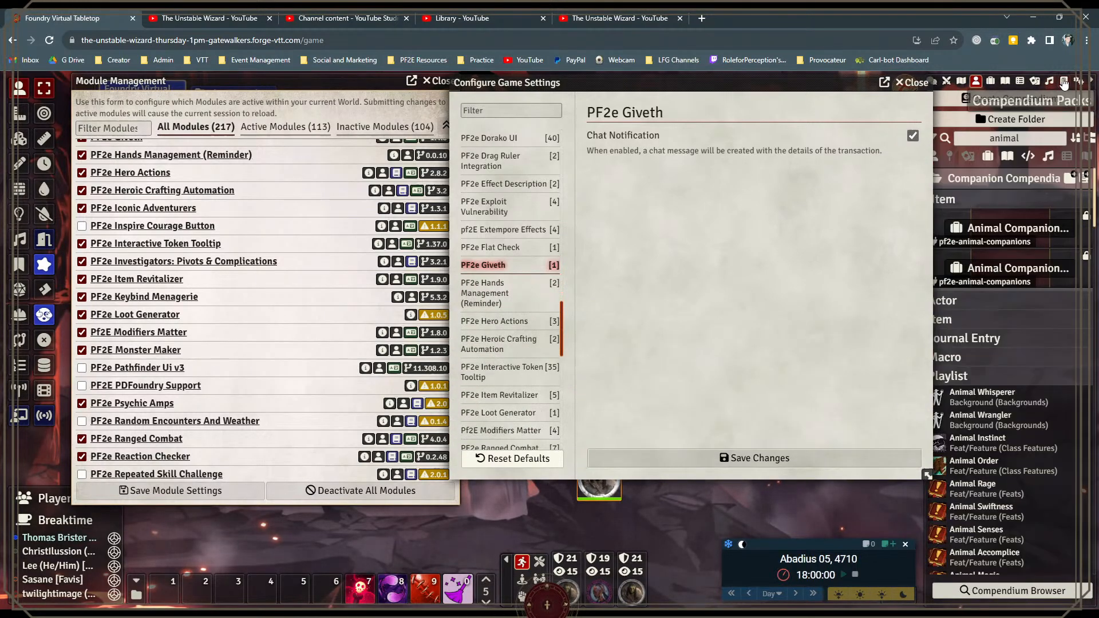
pyautogui.click(1082, 83)
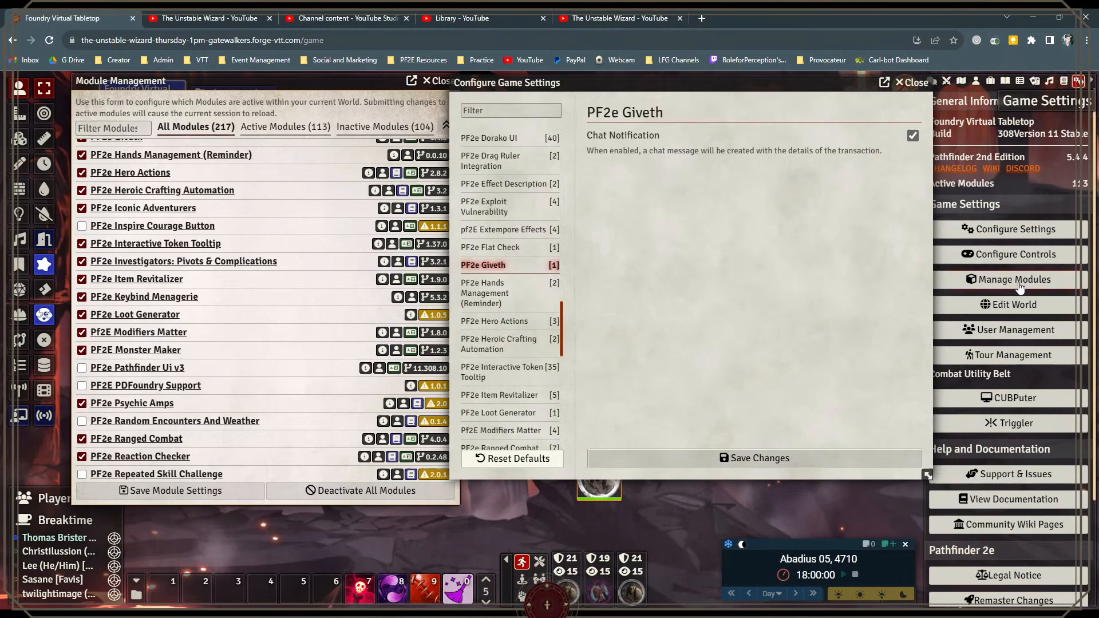
pyautogui.click(1014, 259)
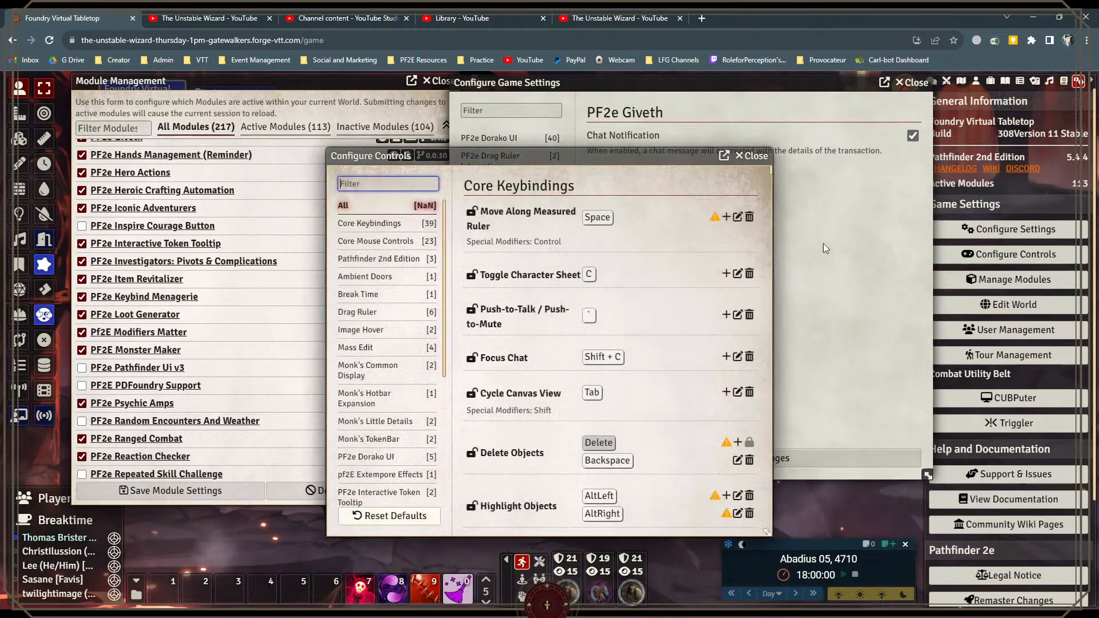
pyautogui.moveTo(482, 152); pyautogui.dragTo(551, 135)
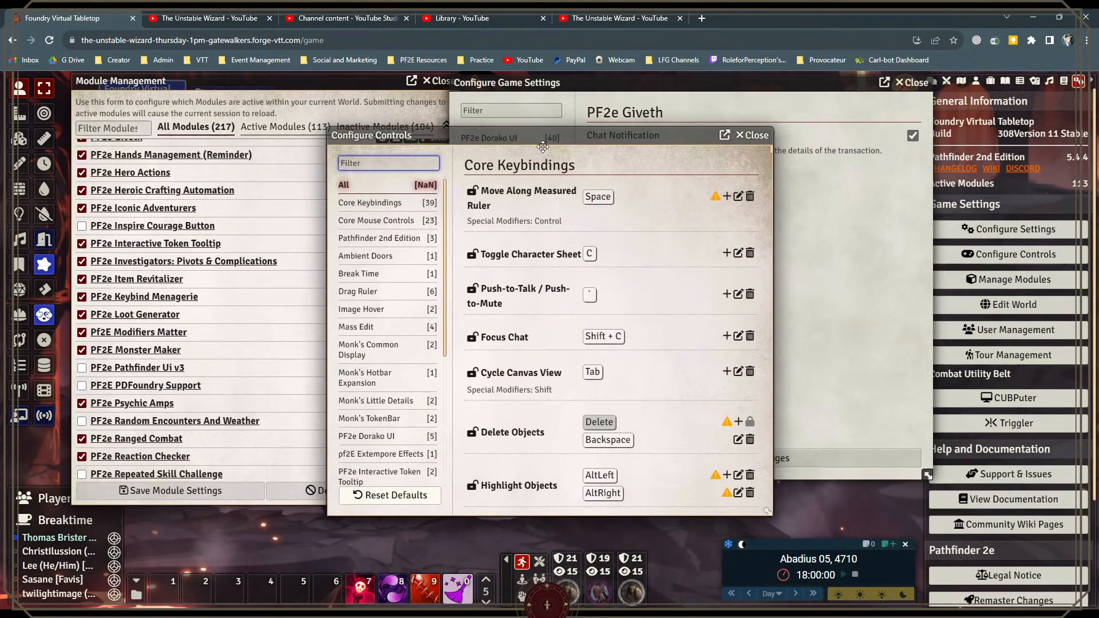
# Step: Examine the PF2e Keybind Menagerie keybindings, from general actions through the condition toggles, and close the controls configuration
pyautogui.scroll(-3, 423, 292)
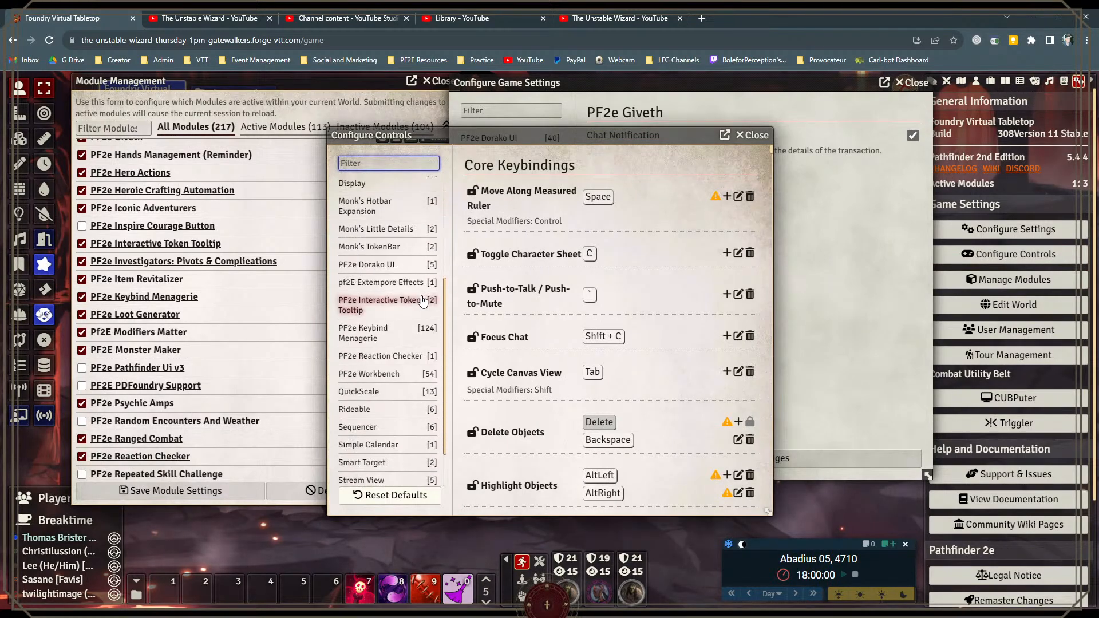
pyautogui.click(389, 335)
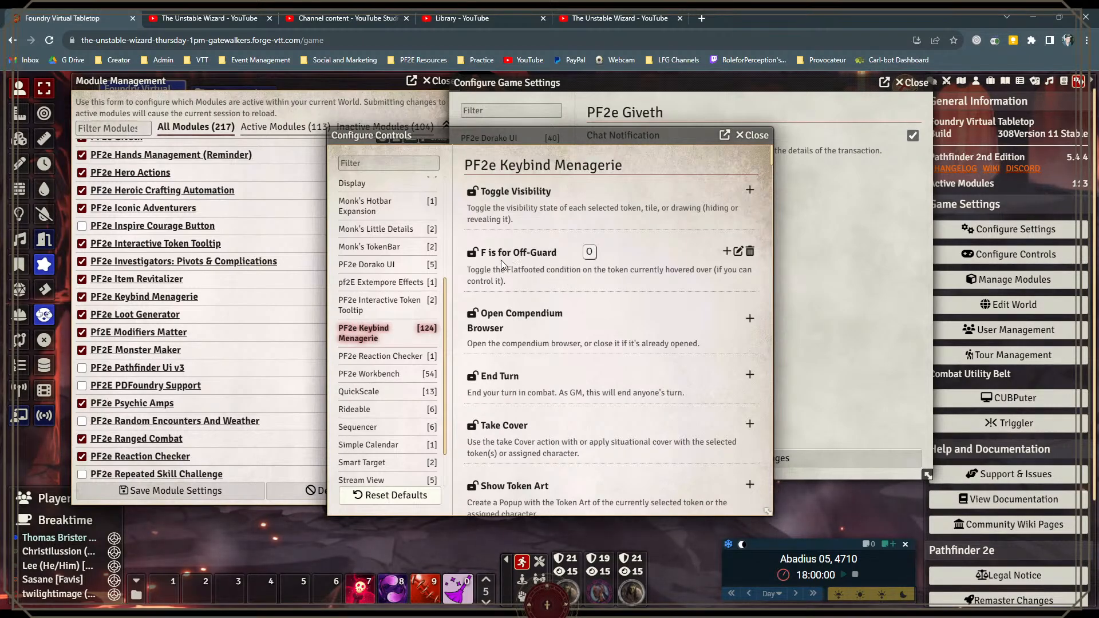
pyautogui.scroll(-6, 647, 257)
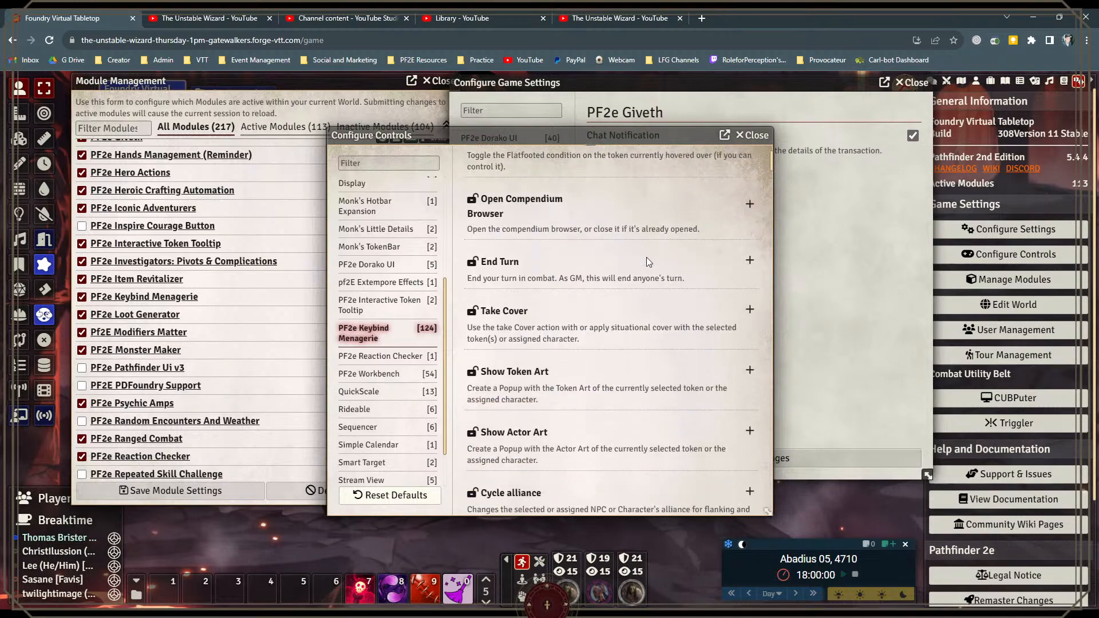
pyautogui.scroll(-9, 645, 262)
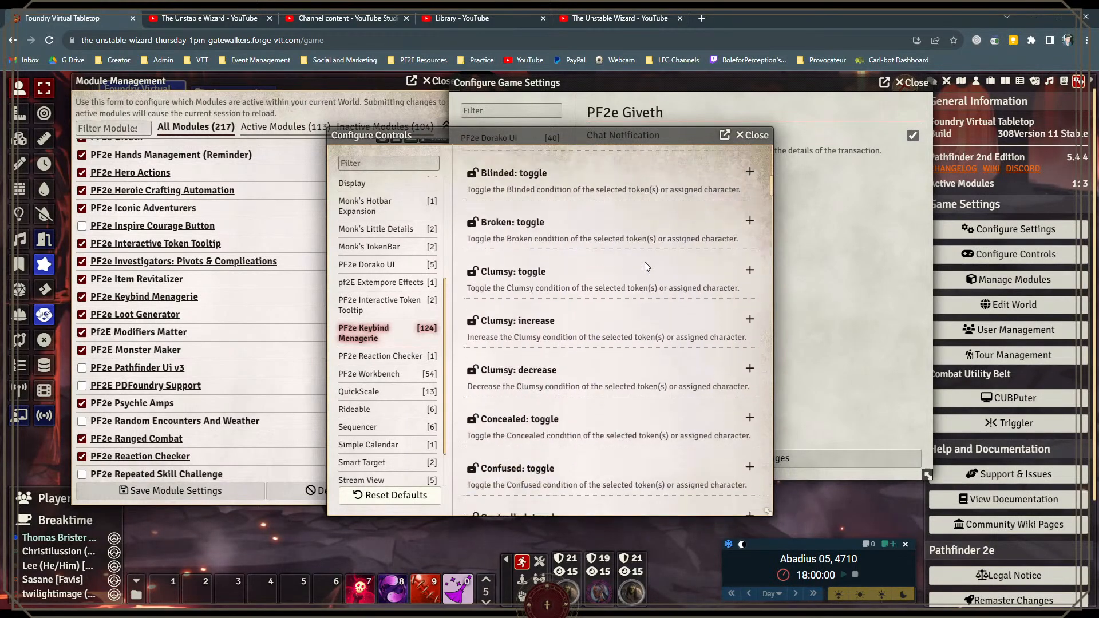
pyautogui.scroll(-10, 644, 262)
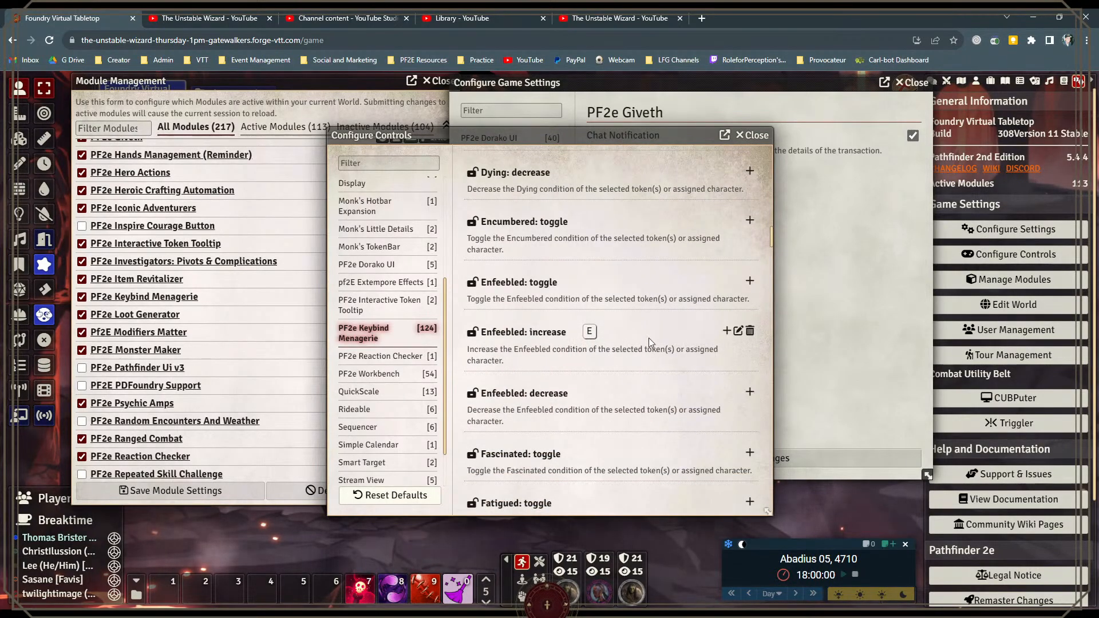
pyautogui.scroll(-1, 647, 337)
pyautogui.scroll(-6, 641, 309)
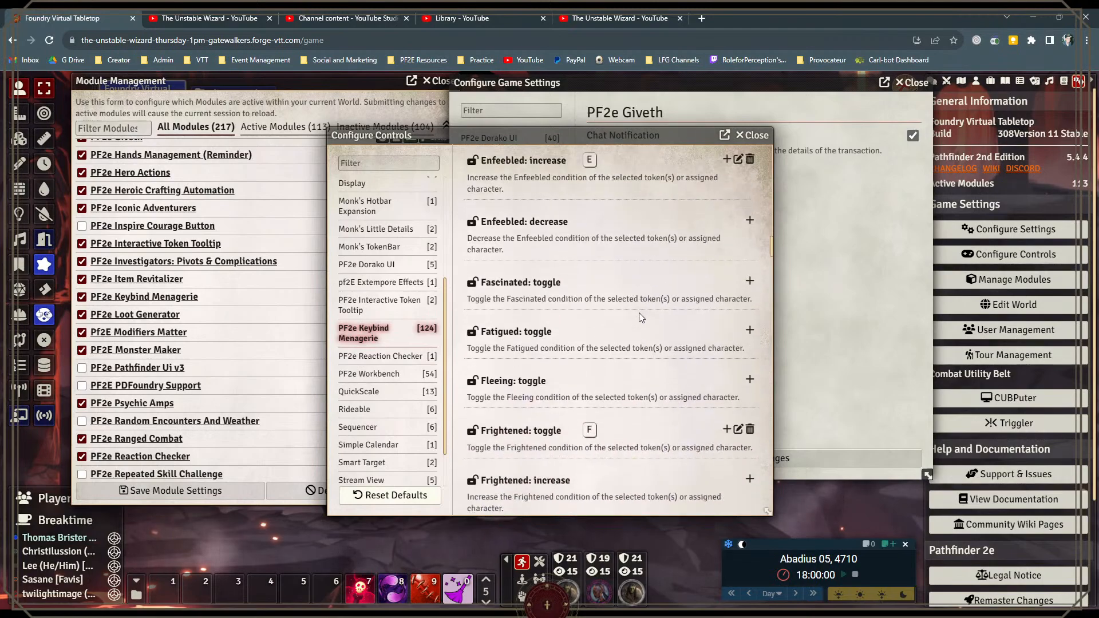
pyautogui.scroll(-3, 635, 324)
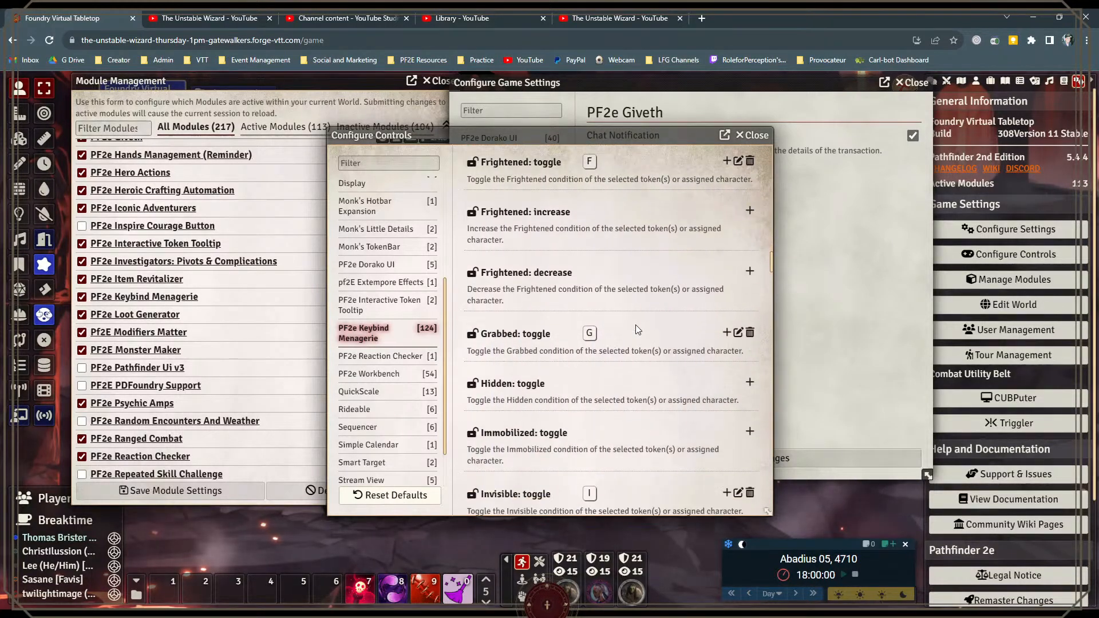
pyautogui.scroll(-2, 636, 280)
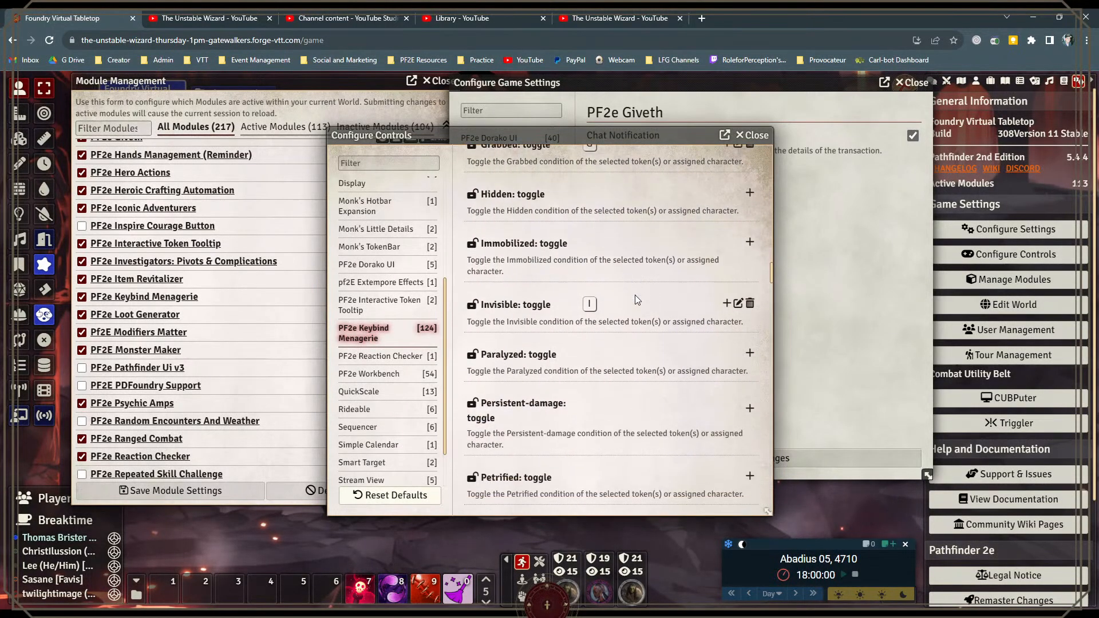
pyautogui.scroll(-4, 649, 315)
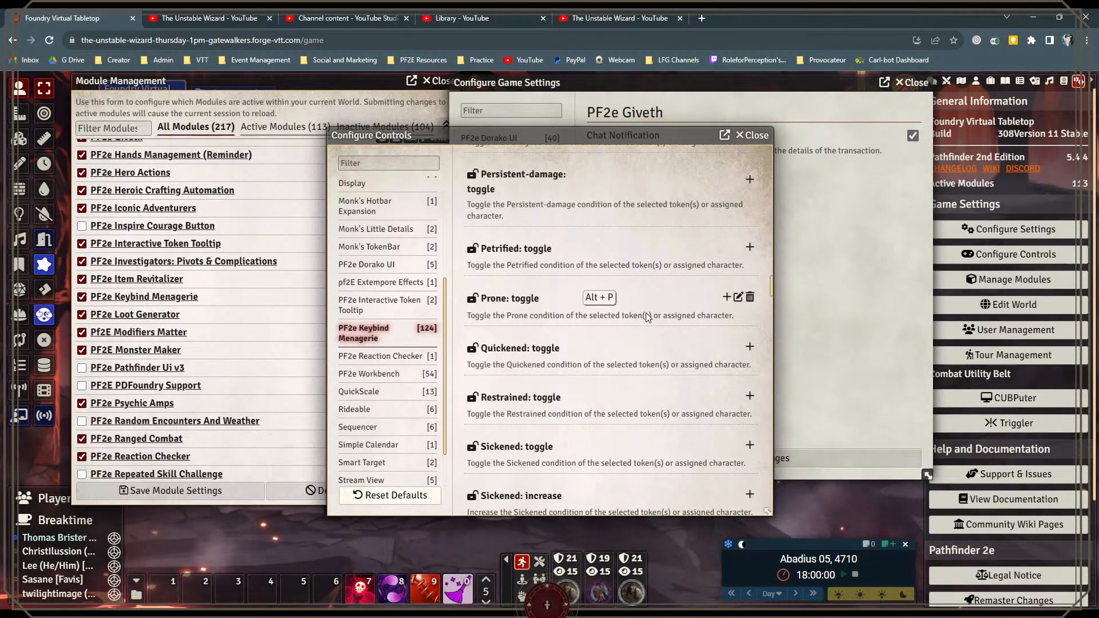
pyautogui.scroll(-3, 645, 312)
pyautogui.scroll(-4, 646, 313)
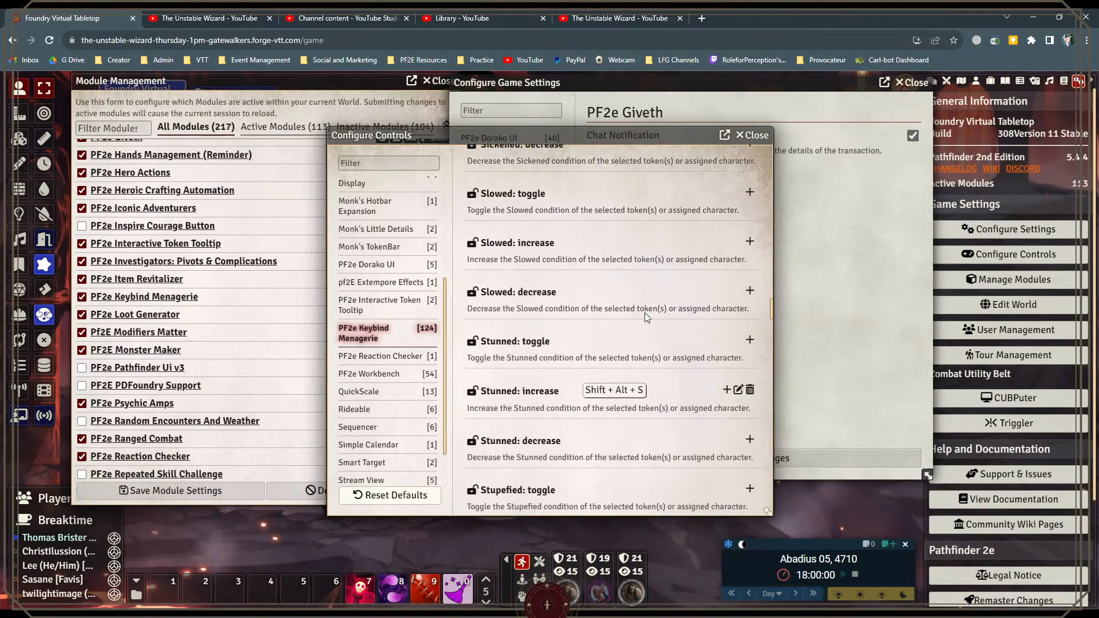
pyautogui.scroll(-1, 654, 384)
pyautogui.scroll(-4, 654, 385)
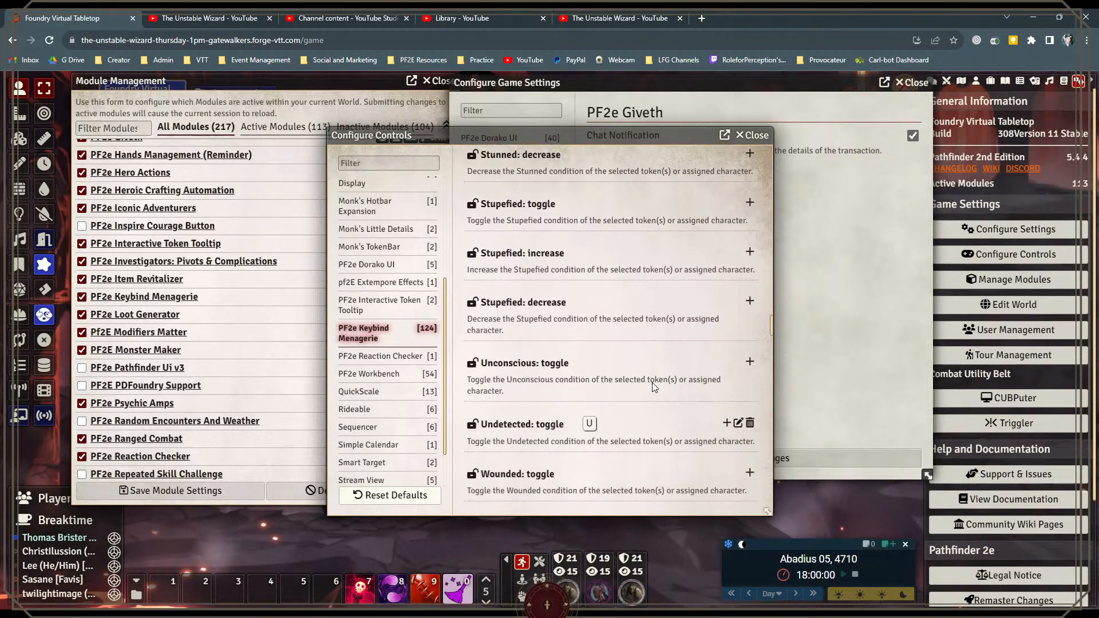
pyautogui.scroll(-2, 652, 382)
pyautogui.scroll(-7, 638, 325)
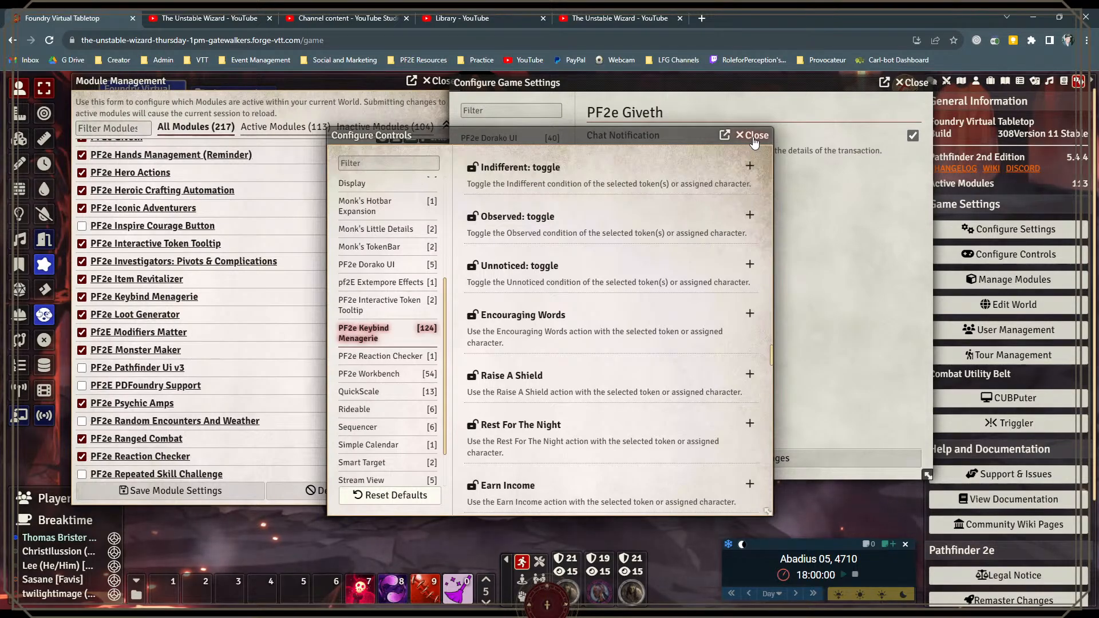
pyautogui.click(754, 136)
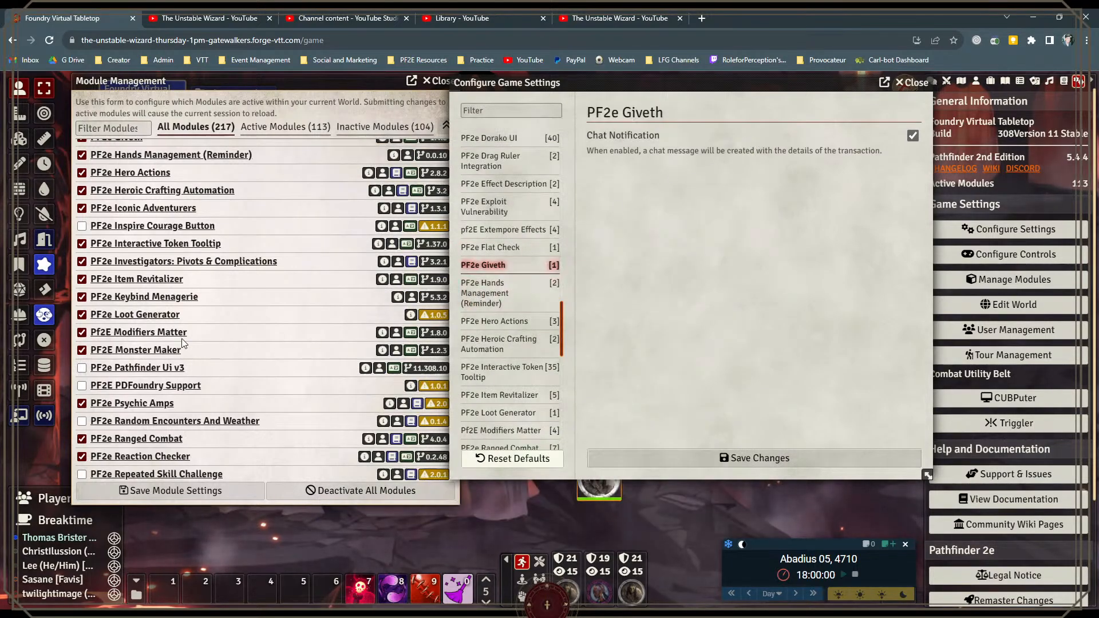
# Step: Review the module list around PF2e Rule Element Generator, moving the game settings window clear of it and closing the settings
pyautogui.scroll(-2, 155, 347)
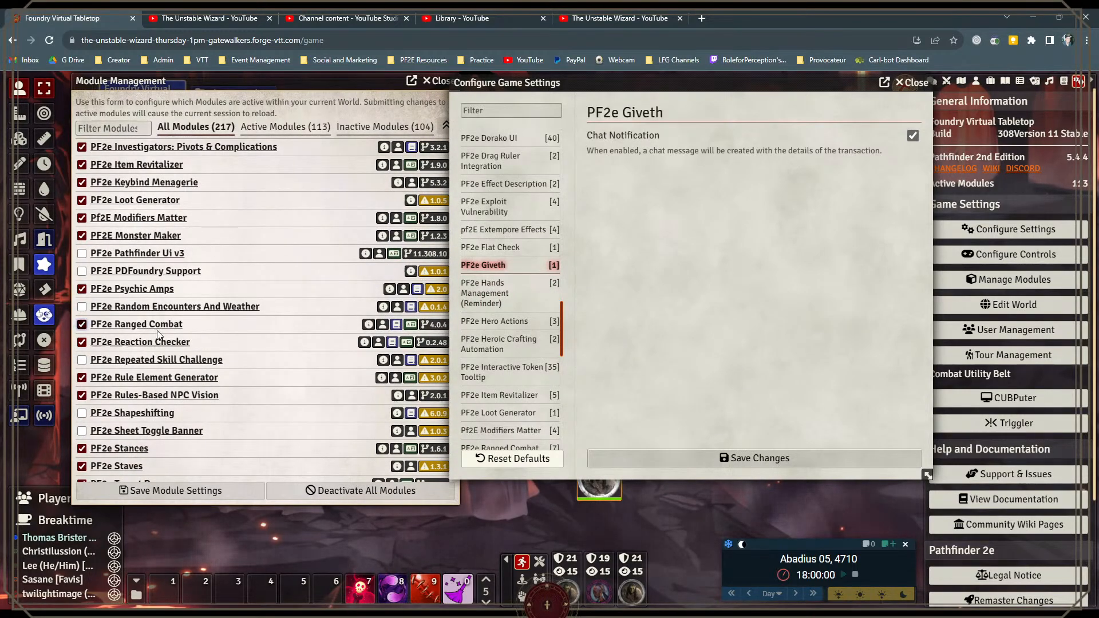
pyautogui.scroll(-1, 162, 338)
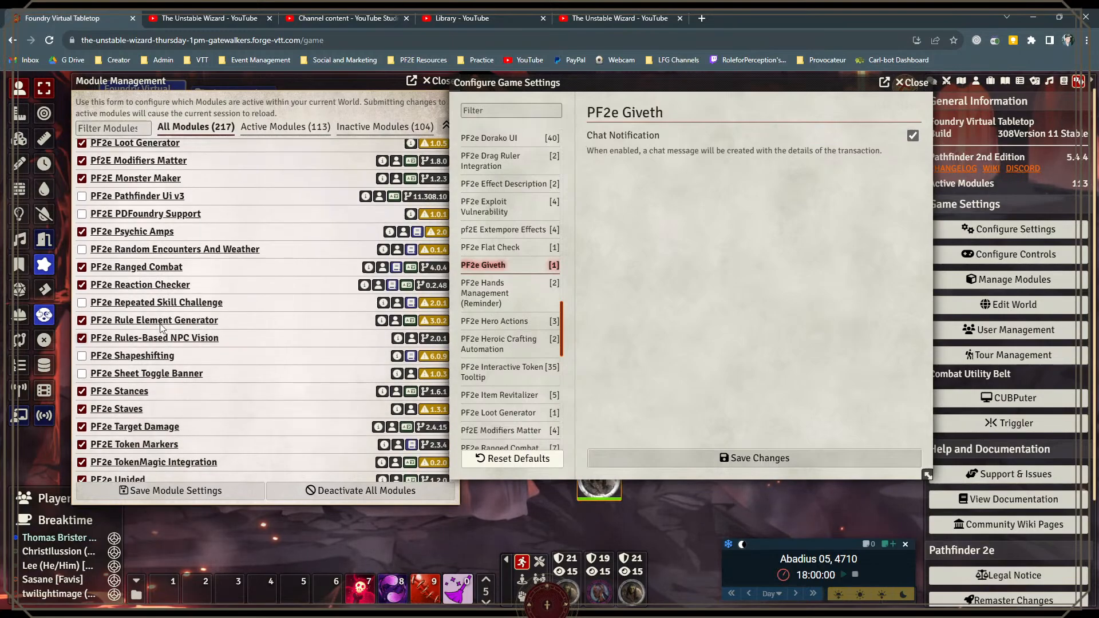
pyautogui.moveTo(612, 85); pyautogui.dragTo(627, 97)
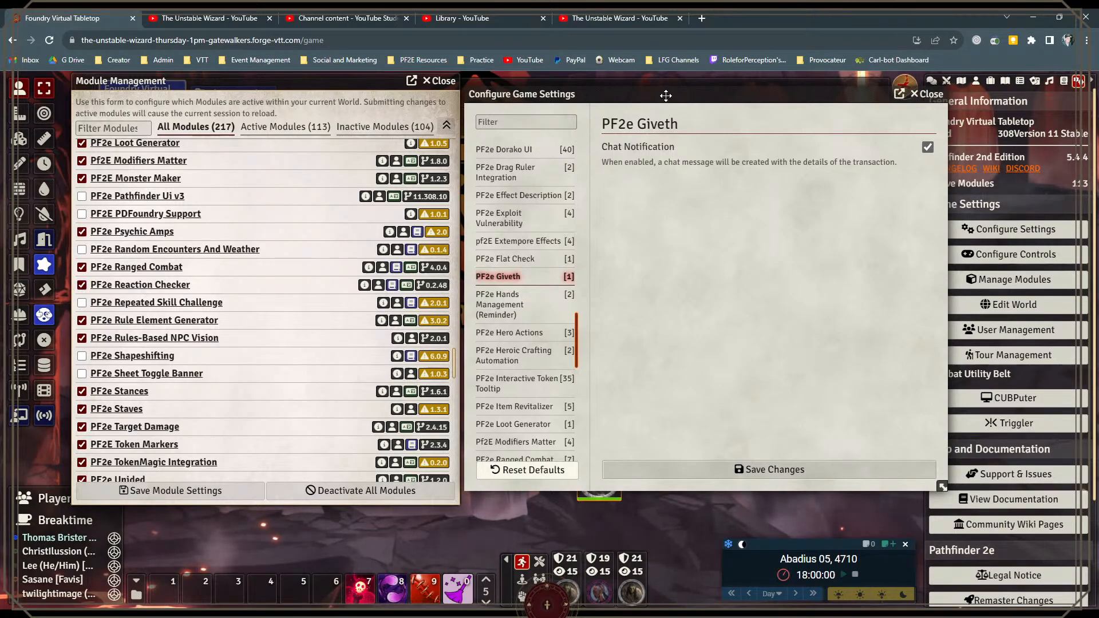
pyautogui.moveTo(667, 98); pyautogui.dragTo(661, 97)
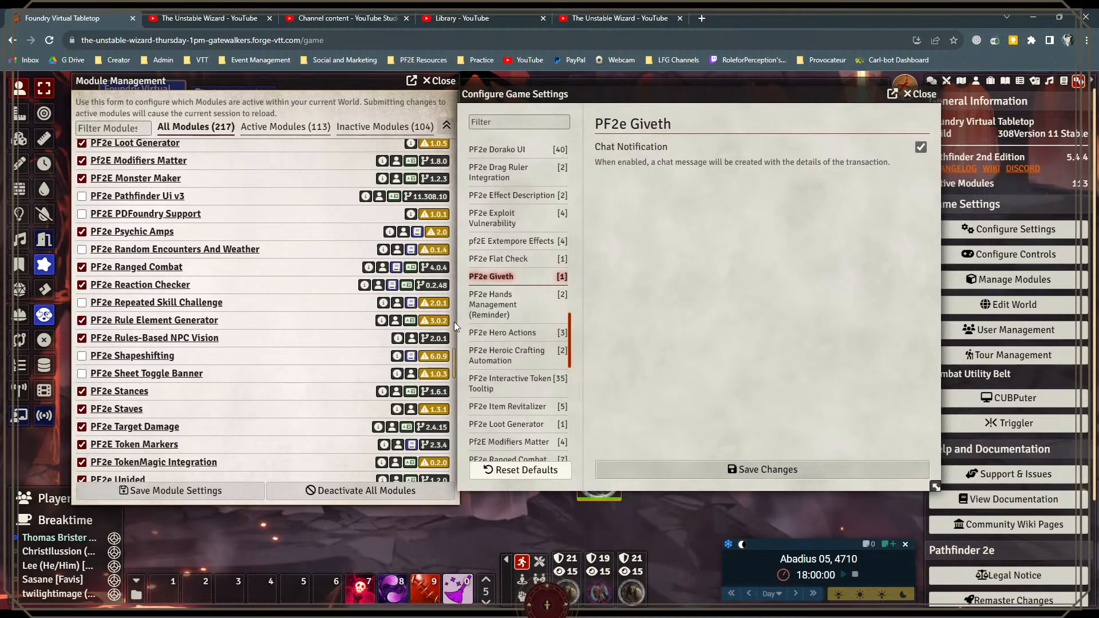
pyautogui.moveTo(430, 325)
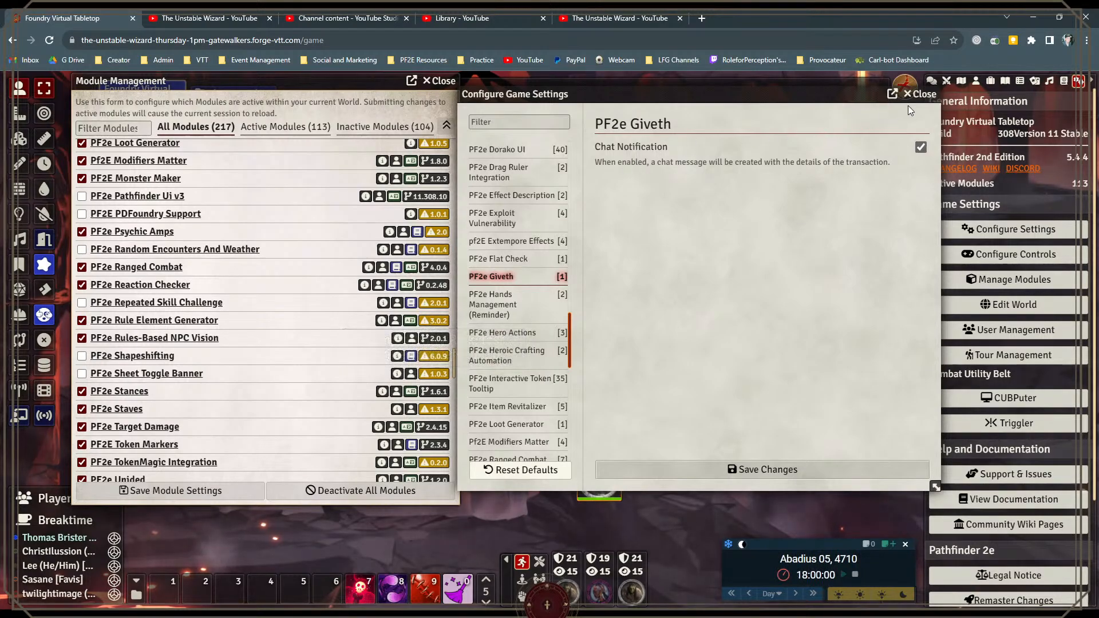
pyautogui.click(921, 94)
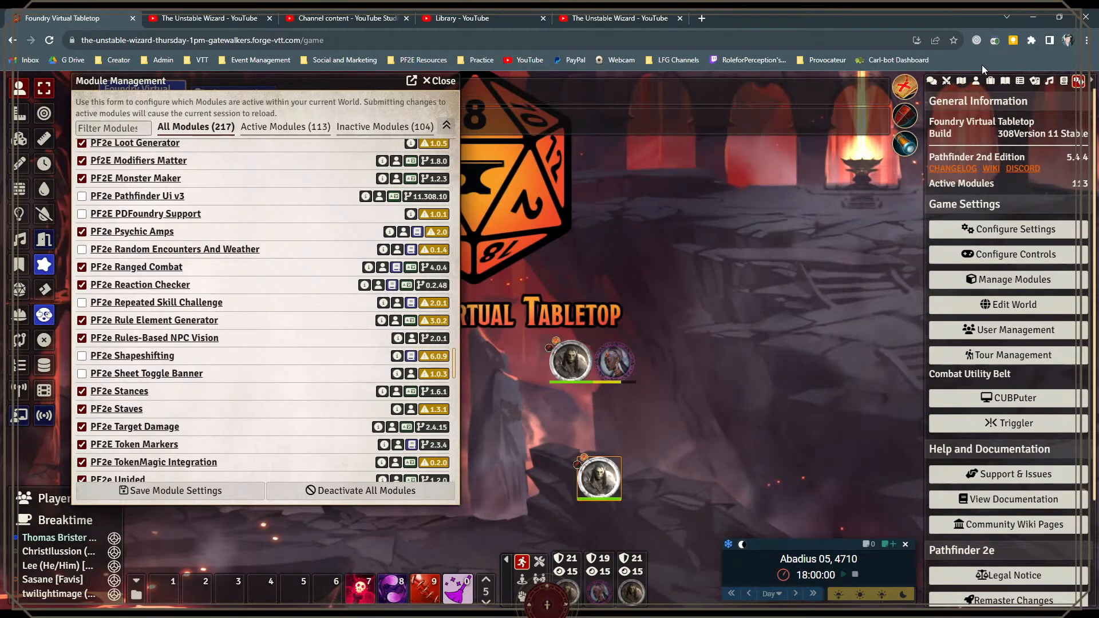
# Step: Open the Effect: Hybrid Shape (Beastkin)* item from the world's items and move its sheet clear of the module list
pyautogui.click(976, 83)
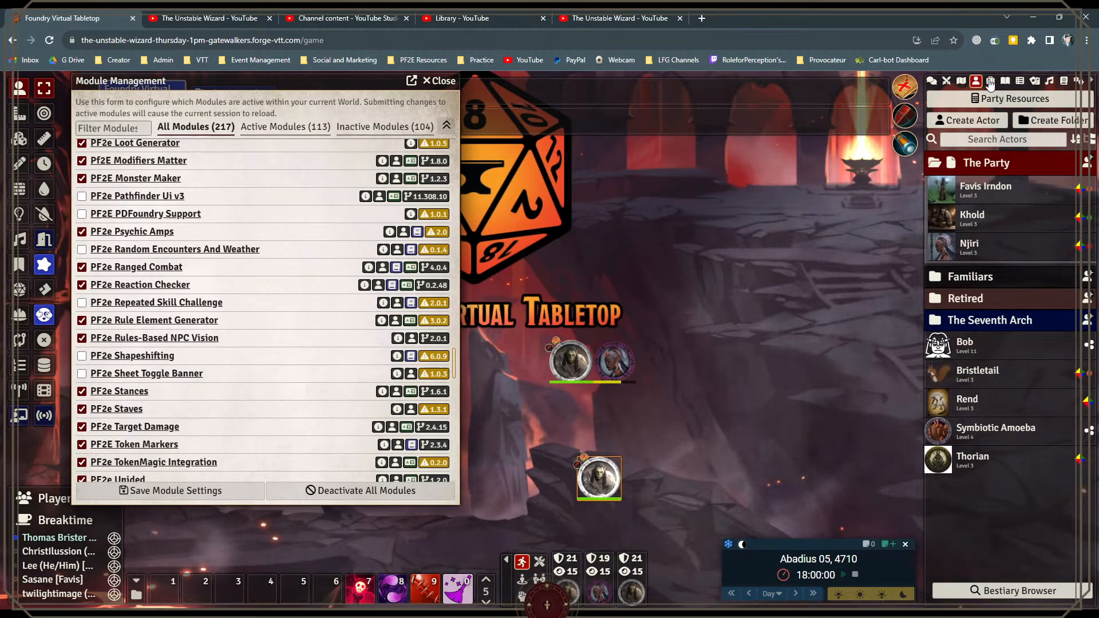
pyautogui.click(990, 81)
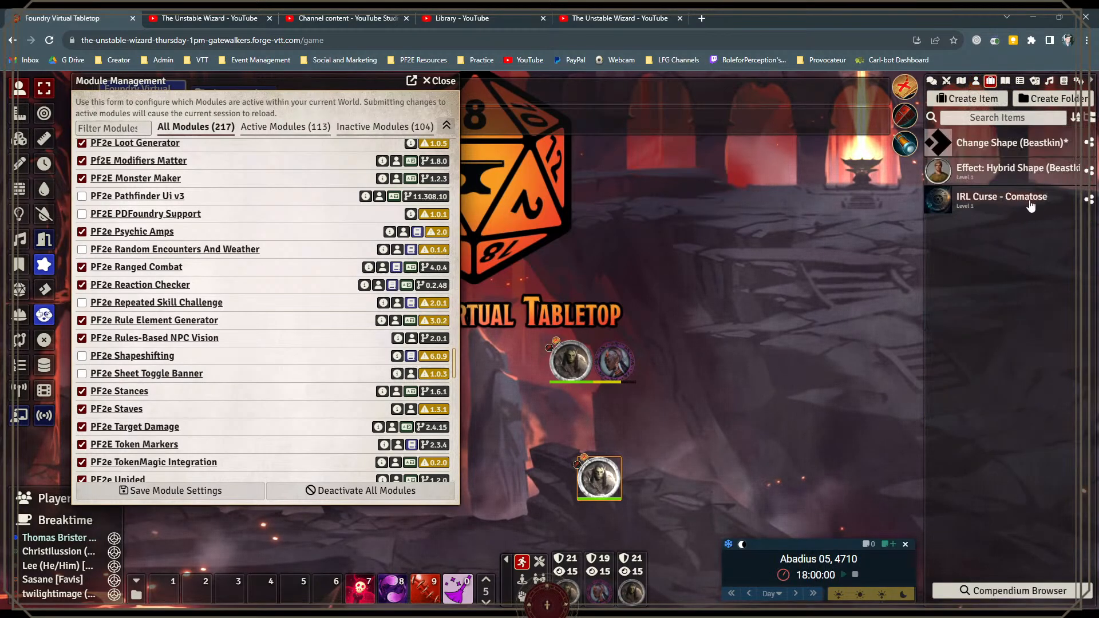
pyautogui.click(995, 173)
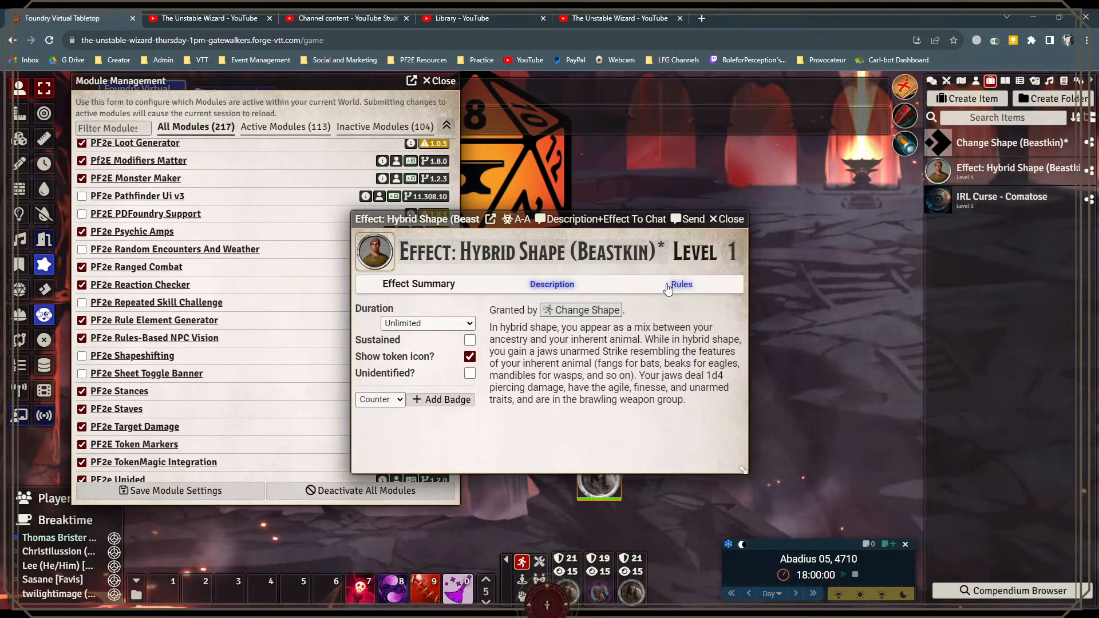
pyautogui.moveTo(420, 222); pyautogui.dragTo(545, 132)
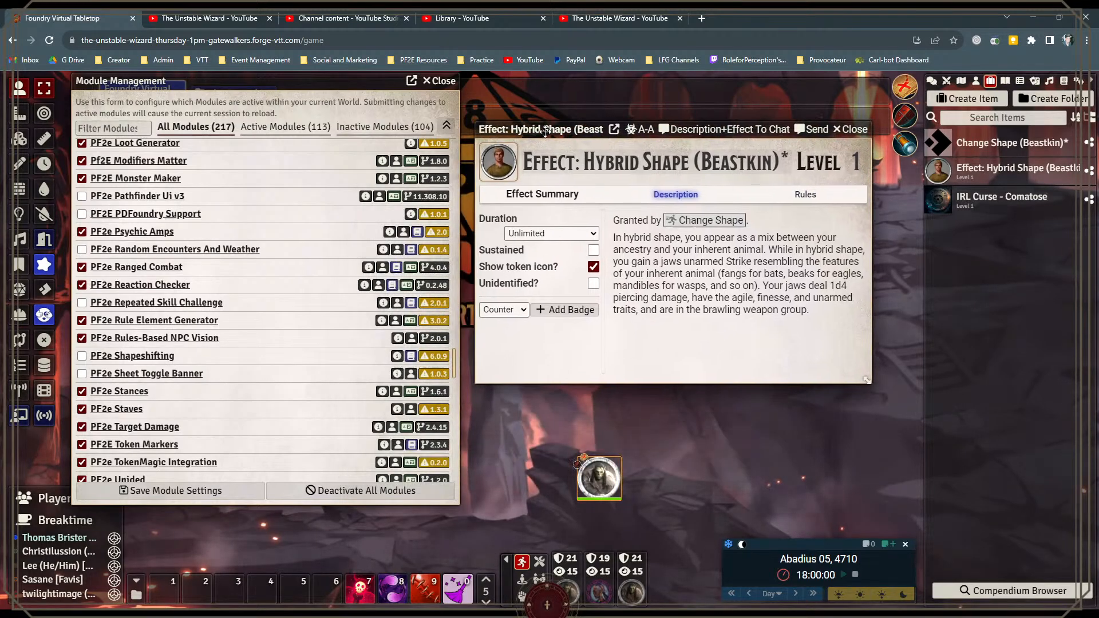
# Step: Apply the Hybrid Shape (Beastkin) effect to the lower token to demonstrate its image change, and remove the effect
pyautogui.moveTo(729, 406); pyautogui.dragTo(600, 485)
pyautogui.scroll(6, 600, 484)
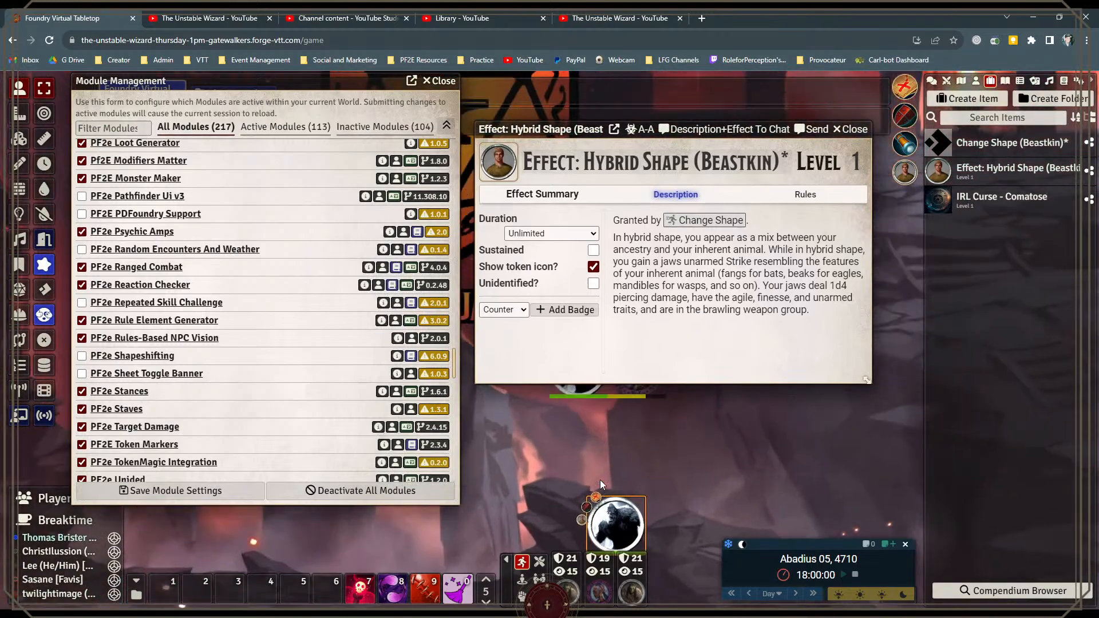
pyautogui.moveTo(644, 452); pyautogui.dragTo(621, 391)
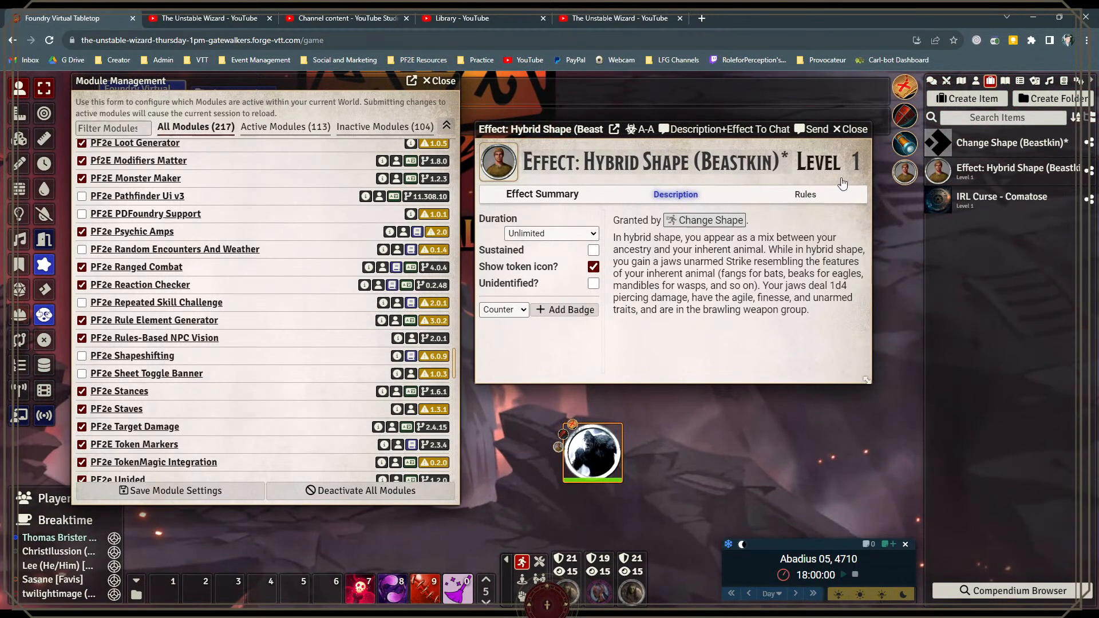
pyautogui.rightClick(902, 174)
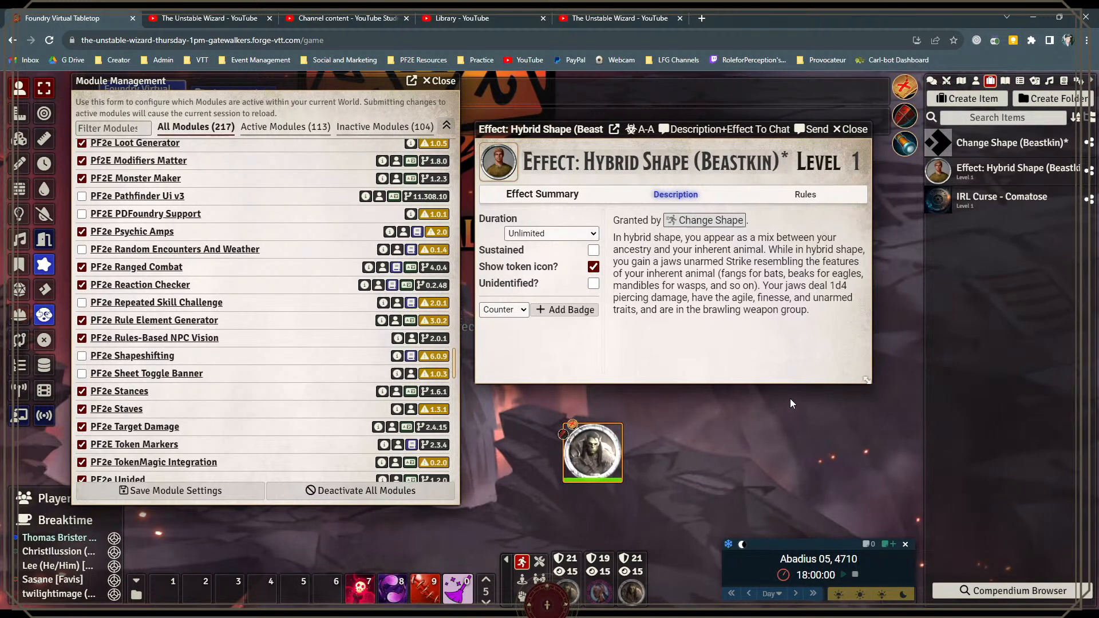
# Step: Show the Hybrid Shape effect's rules in an enlarged sheet and open the Rule Element Generator for a new rule element
pyautogui.click(814, 197)
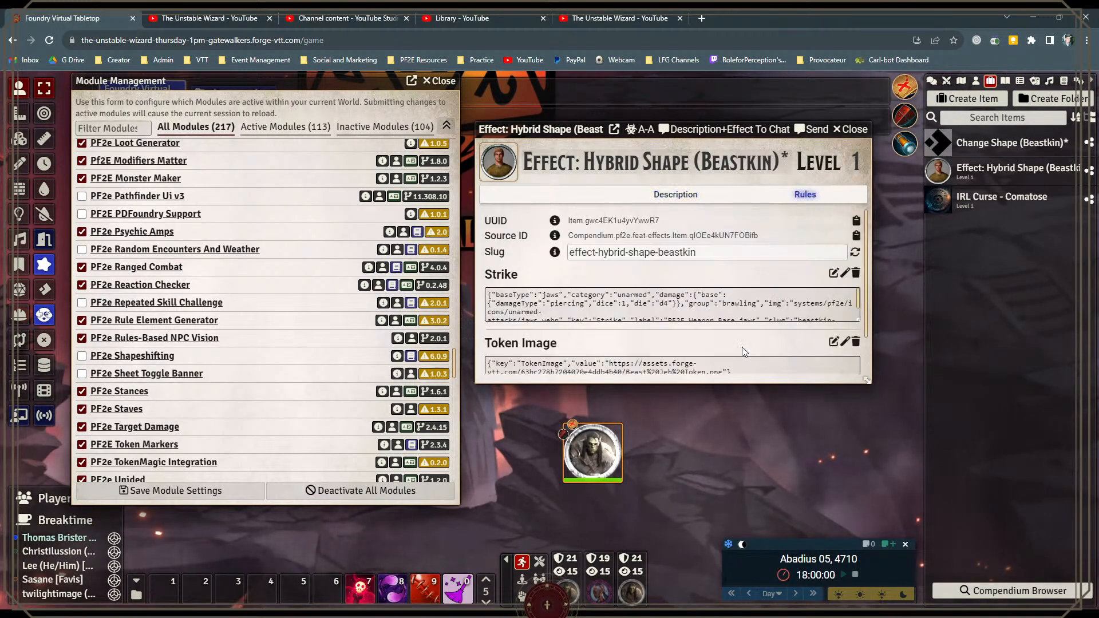
pyautogui.moveTo(868, 378); pyautogui.dragTo(908, 468)
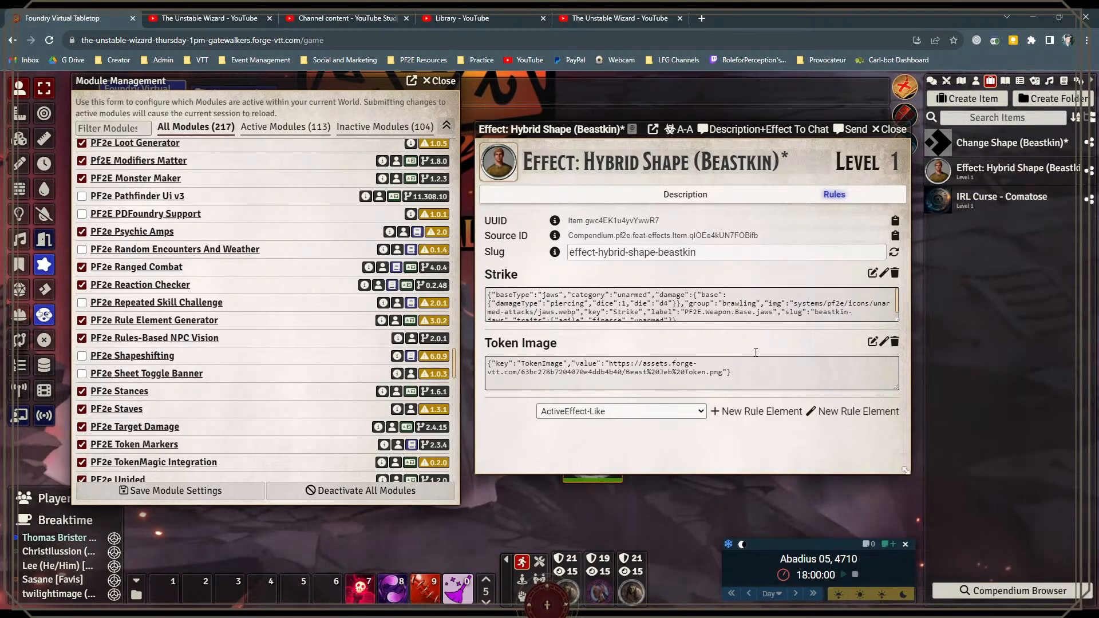
pyautogui.click(841, 414)
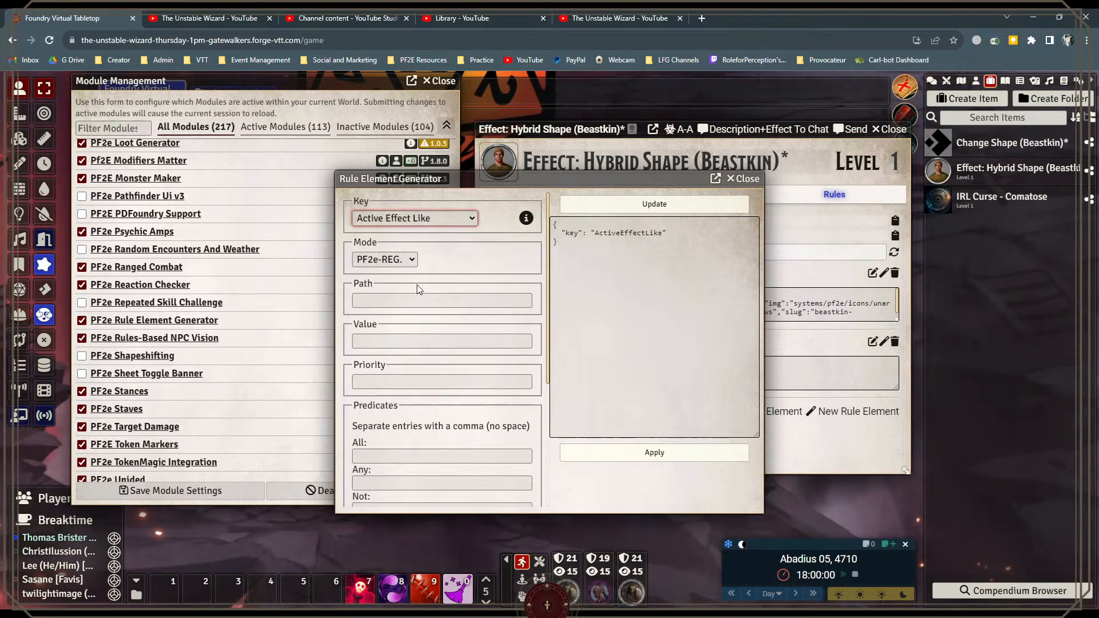
# Step: Set the generator's key to Flat Modifier, examine its fields, and close the generator and the effect sheet without applying
pyautogui.click(411, 235)
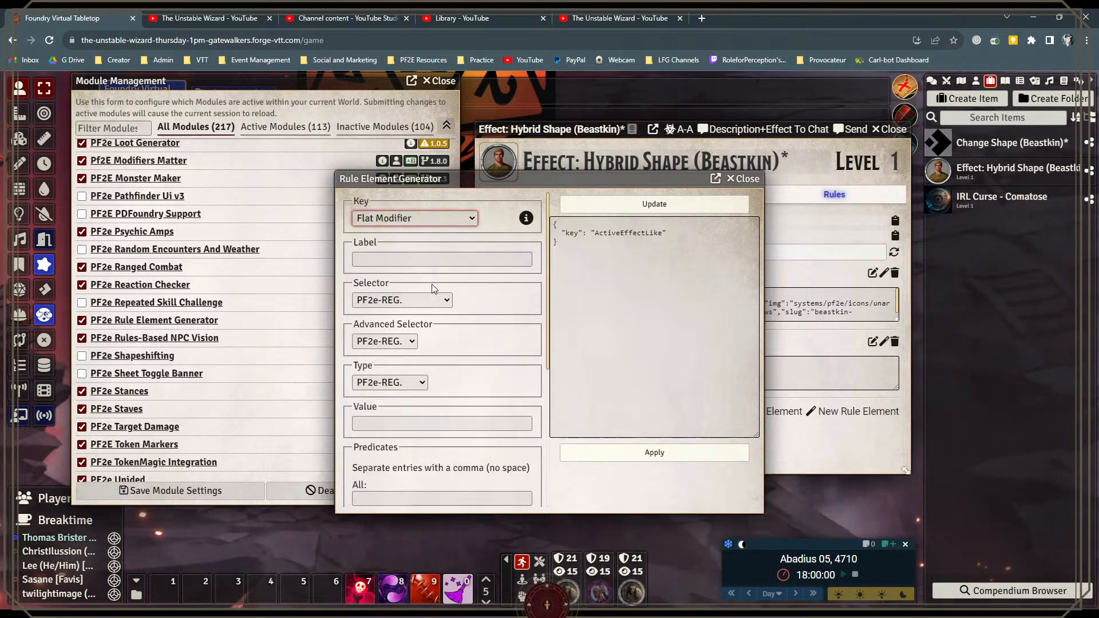
pyautogui.scroll(-3, 476, 316)
pyautogui.scroll(3, 476, 315)
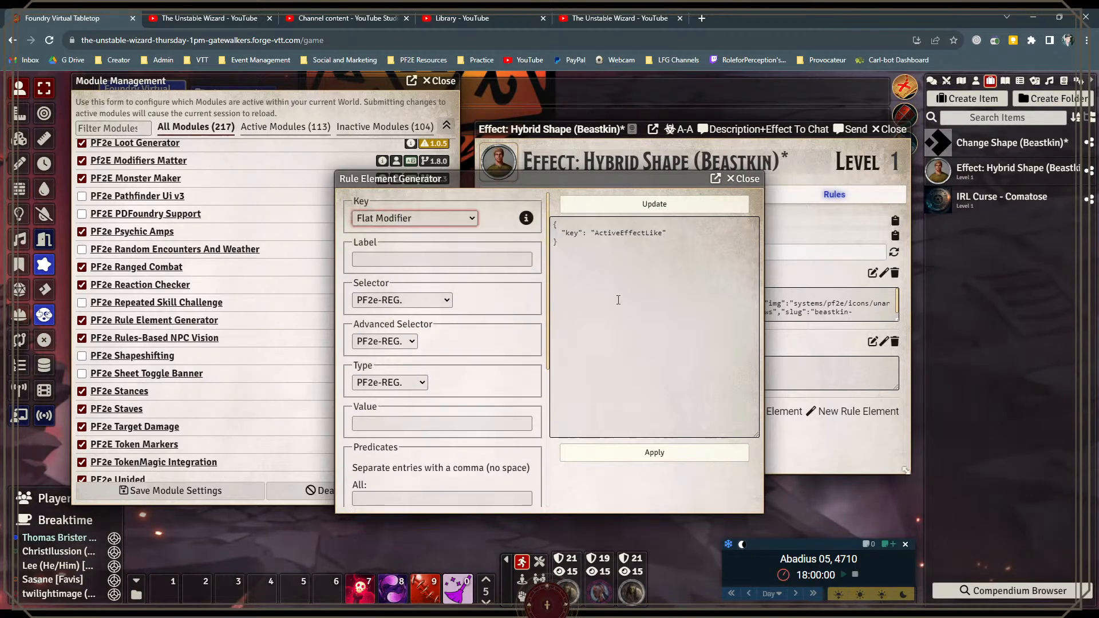
pyautogui.click(745, 179)
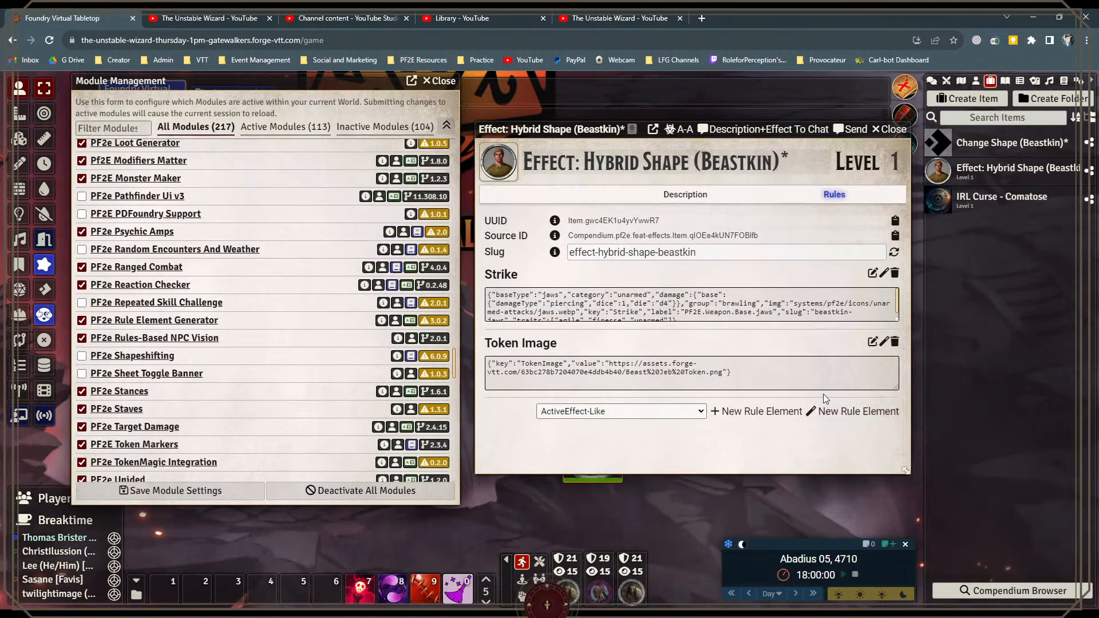
pyautogui.click(891, 130)
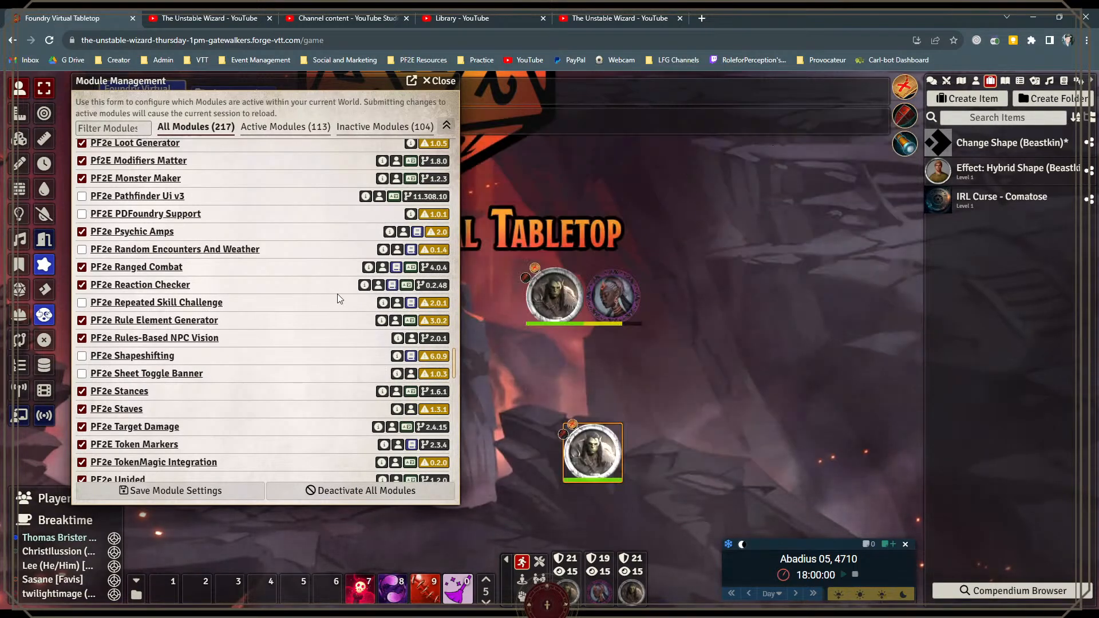
# Step: Open the game settings at the PF2e Workbench section, then reposition and enlarge the settings window
pyautogui.scroll(-4, 207, 355)
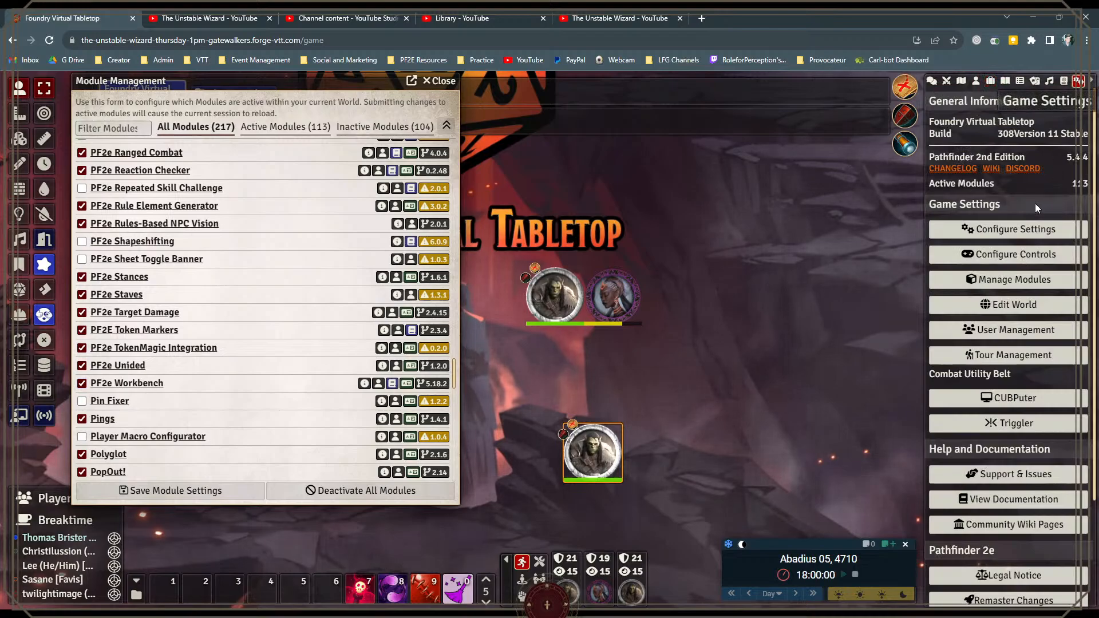
pyautogui.click(1028, 230)
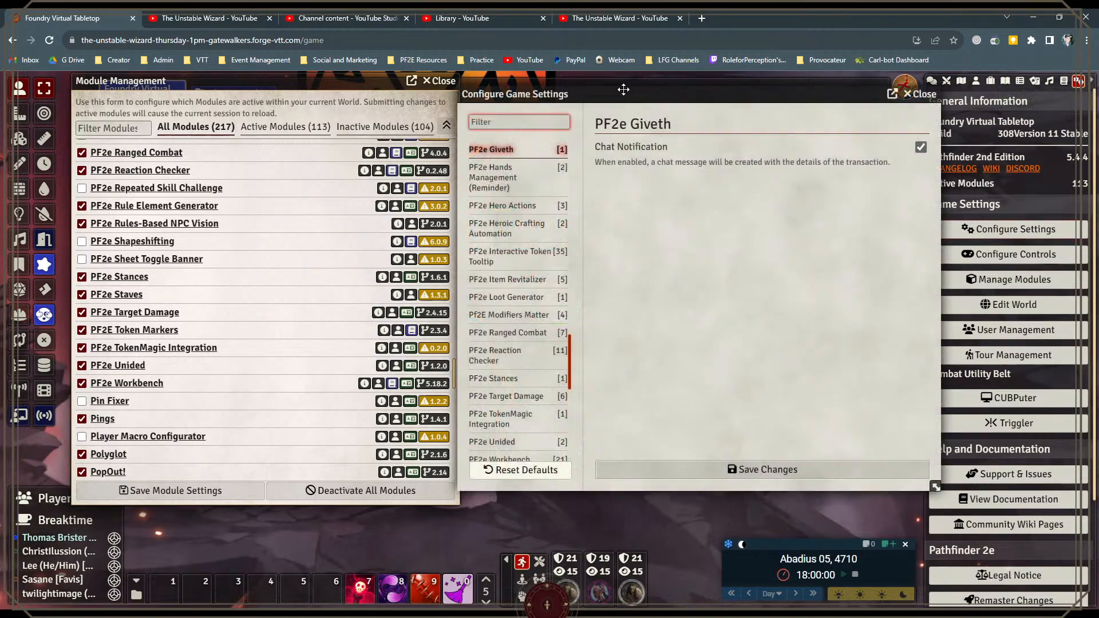
pyautogui.moveTo(624, 89); pyautogui.dragTo(644, 91)
pyautogui.scroll(-2, 550, 316)
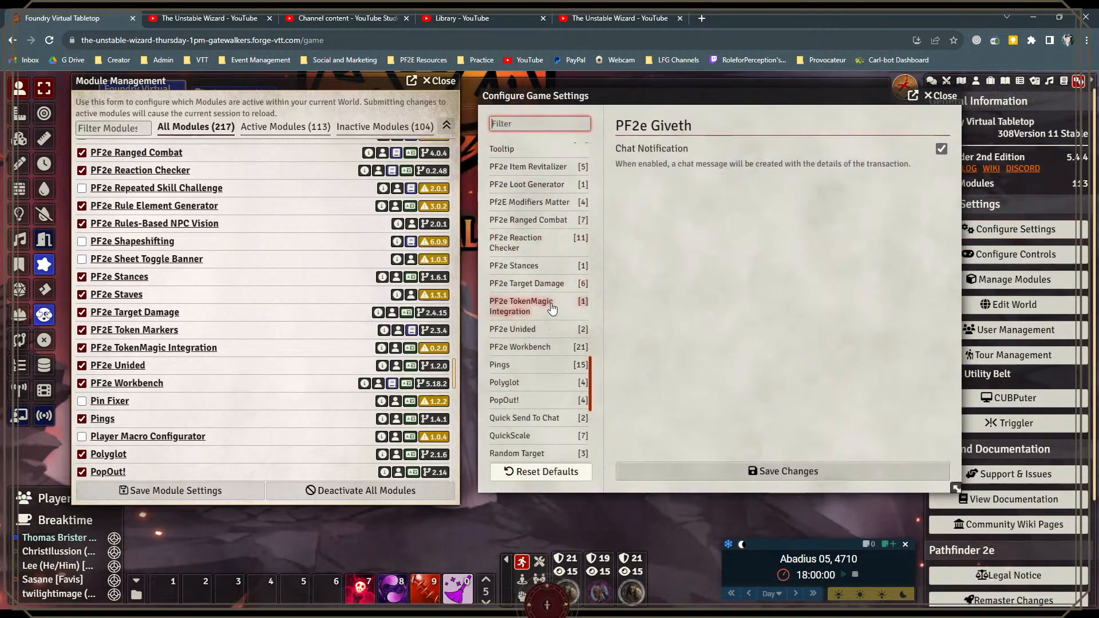
pyautogui.scroll(-1, 550, 309)
pyautogui.click(539, 292)
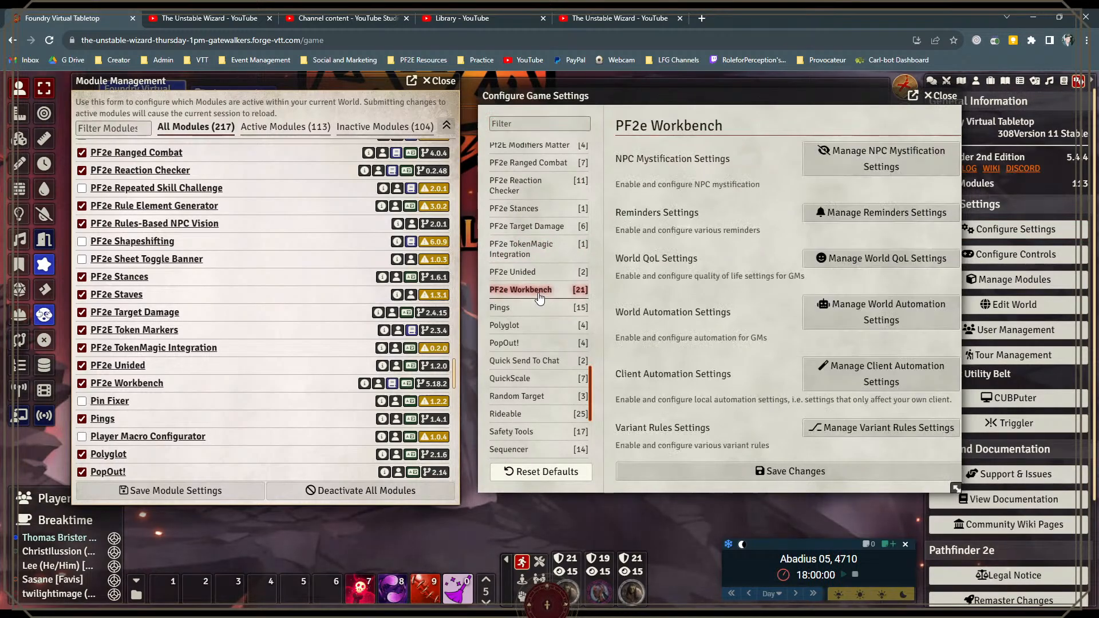
pyautogui.moveTo(955, 490); pyautogui.dragTo(958, 529)
pyautogui.moveTo(717, 106); pyautogui.dragTo(687, 94)
pyautogui.moveTo(932, 514); pyautogui.dragTo(961, 541)
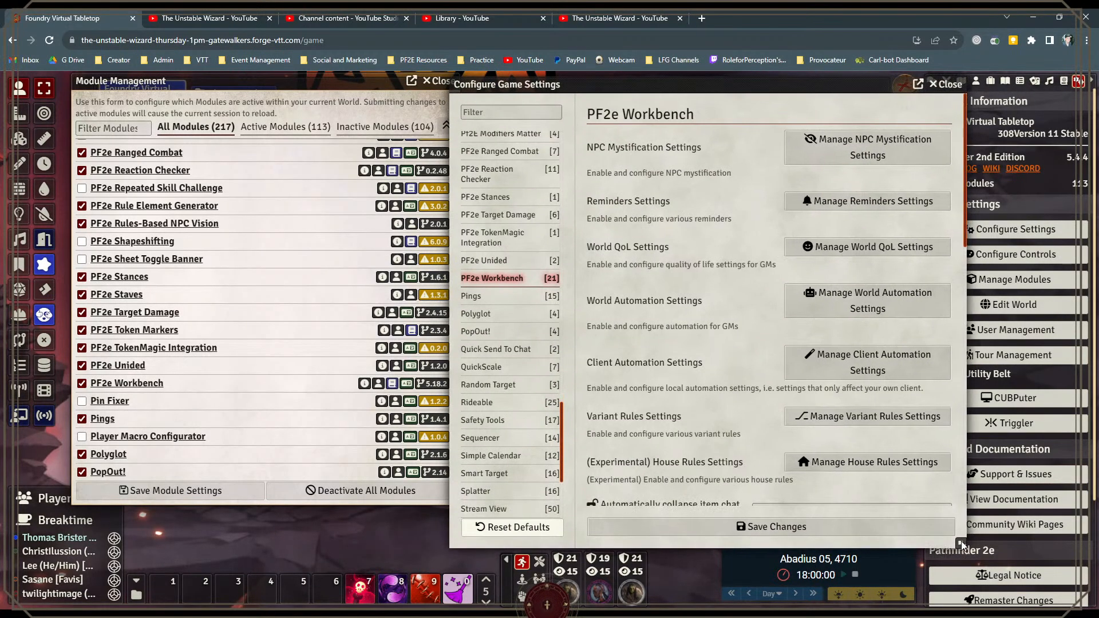
# Step: Review the Workbench's NPC Mystification Settings and Reminders Settings, closing each without saving
pyautogui.click(794, 146)
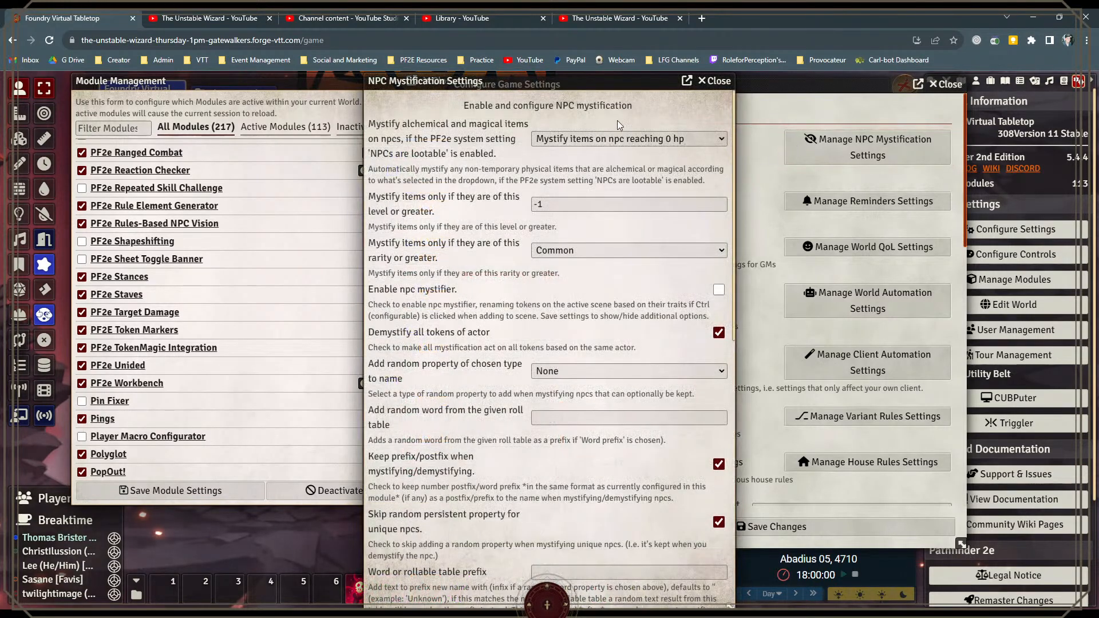
pyautogui.click(723, 82)
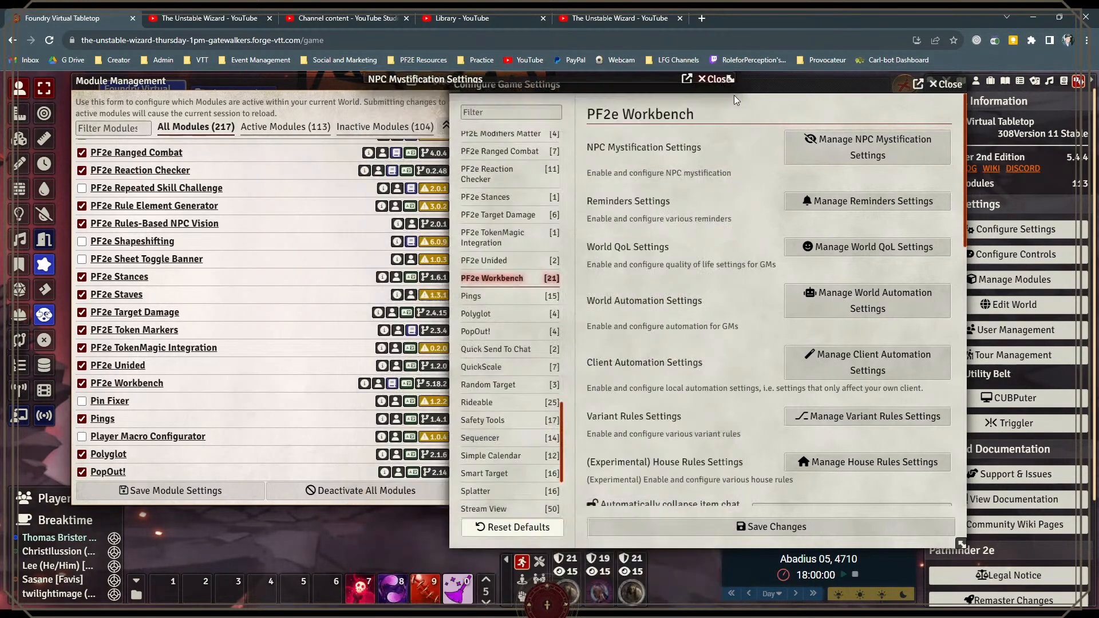
pyautogui.click(858, 205)
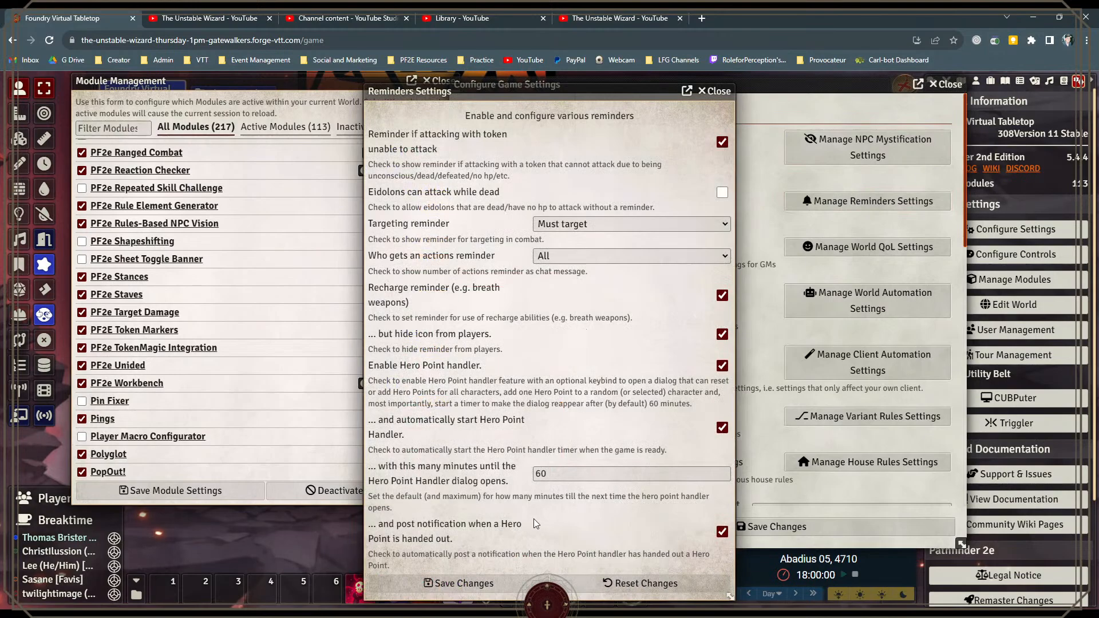
pyautogui.click(715, 93)
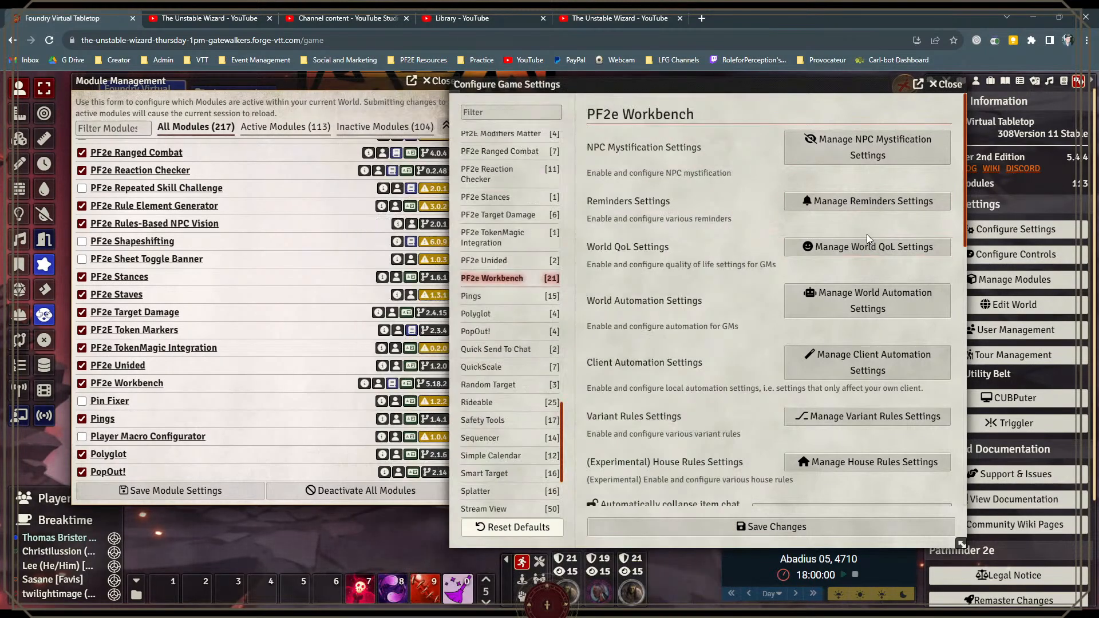
# Step: Look through the Workbench's World QoL Settings and close them without saving
pyautogui.click(868, 247)
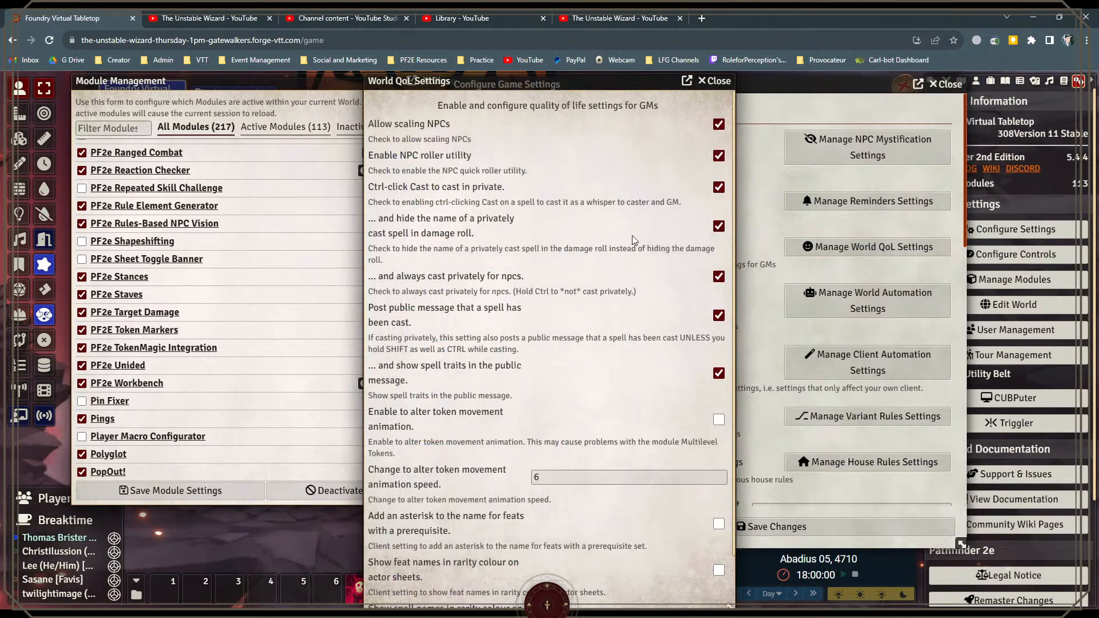
pyautogui.scroll(-1, 600, 297)
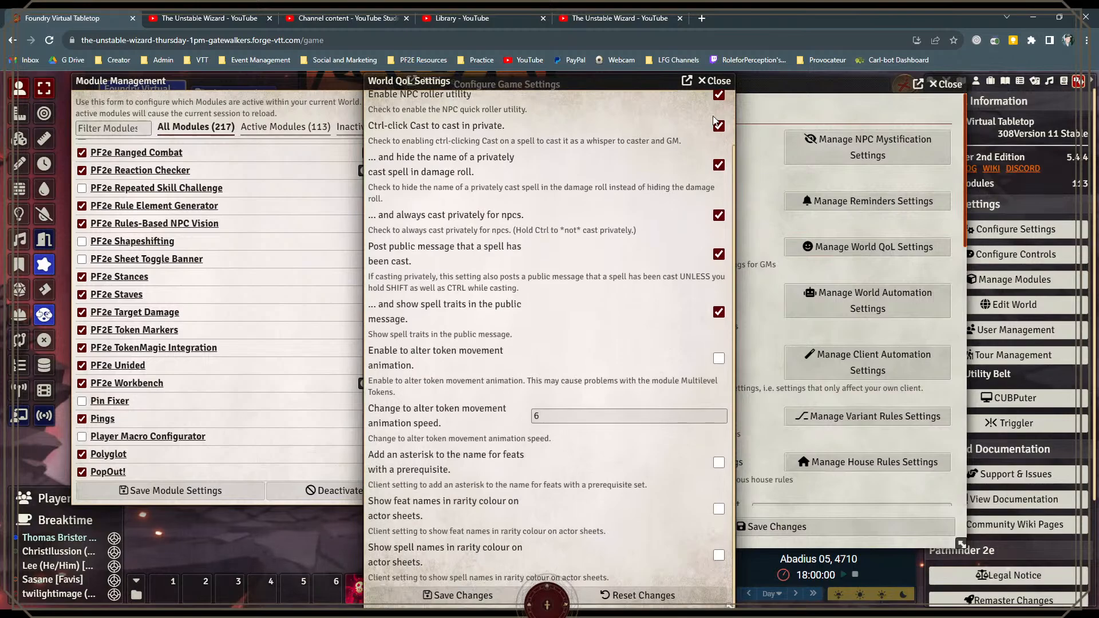
pyautogui.scroll(1, 500, 262)
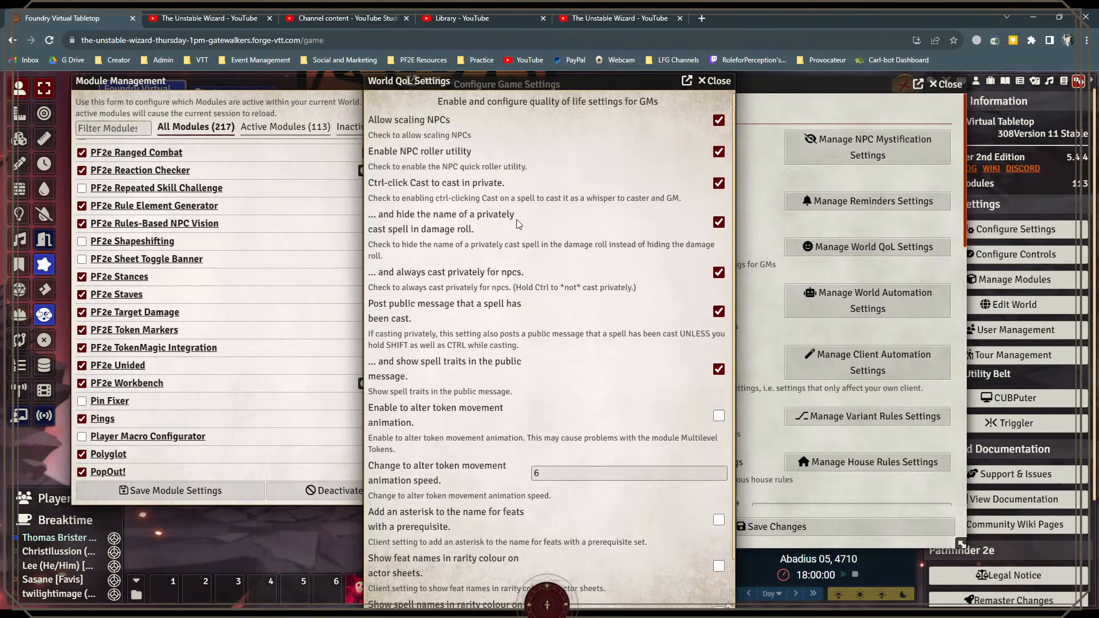
pyautogui.click(716, 81)
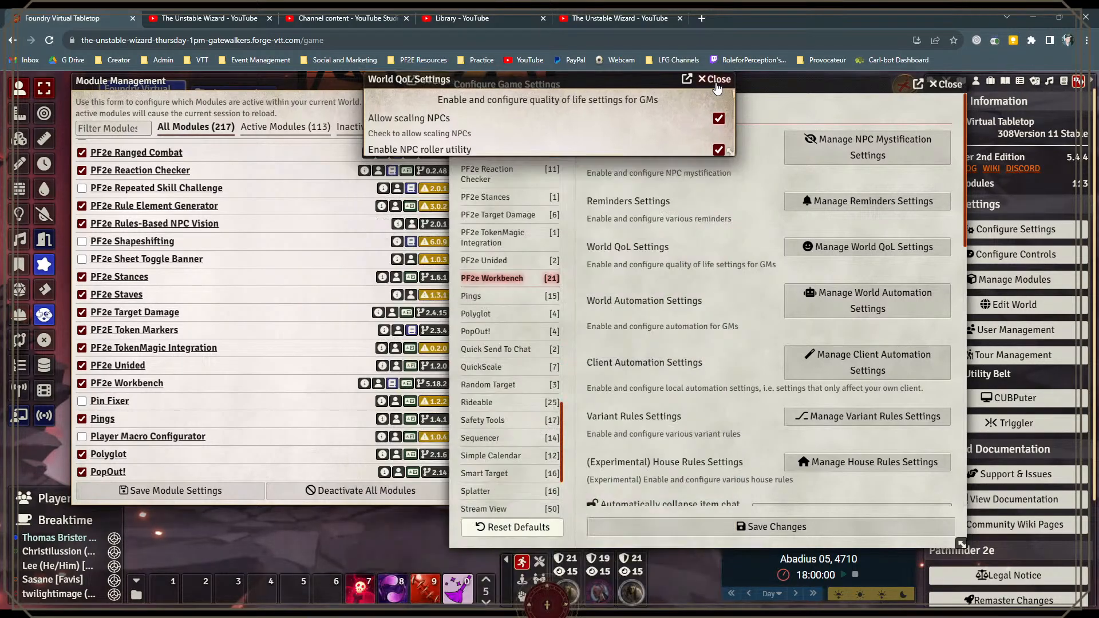
# Step: Look through the Workbench's World Automation Settings, including the dying and unconscious options, and close them without saving
pyautogui.click(871, 302)
pyautogui.scroll(-6, 664, 272)
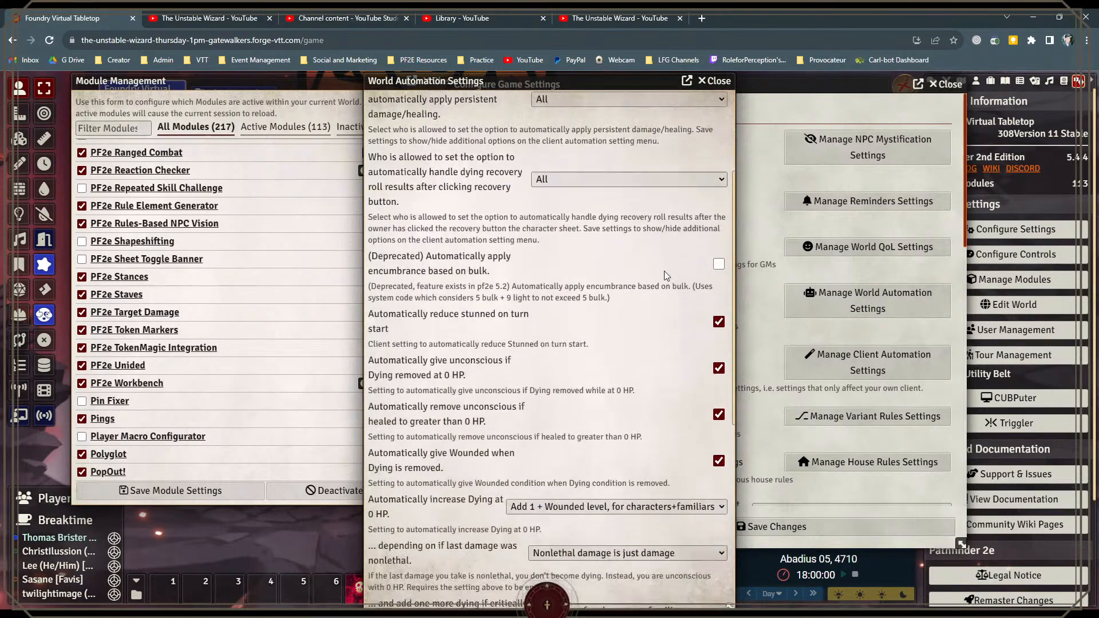
pyautogui.scroll(-3, 664, 276)
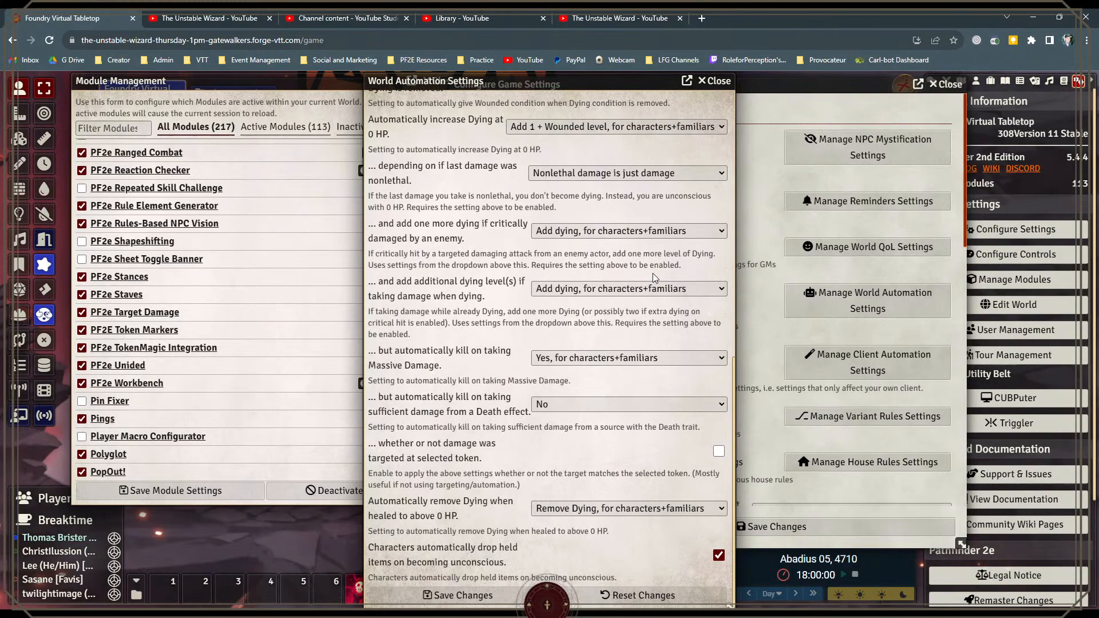
pyautogui.scroll(6, 653, 273)
pyautogui.scroll(4, 656, 266)
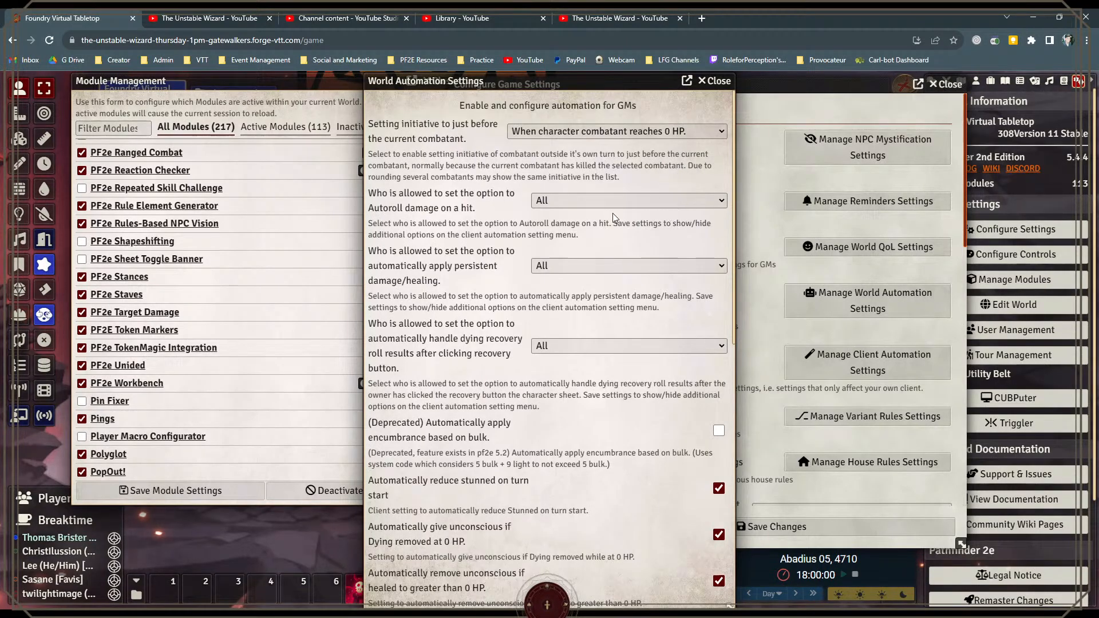
pyautogui.click(720, 82)
# Step: Check the Workbench's Client Automation Settings and Variant Rules Settings, closing both without saving
pyautogui.click(857, 368)
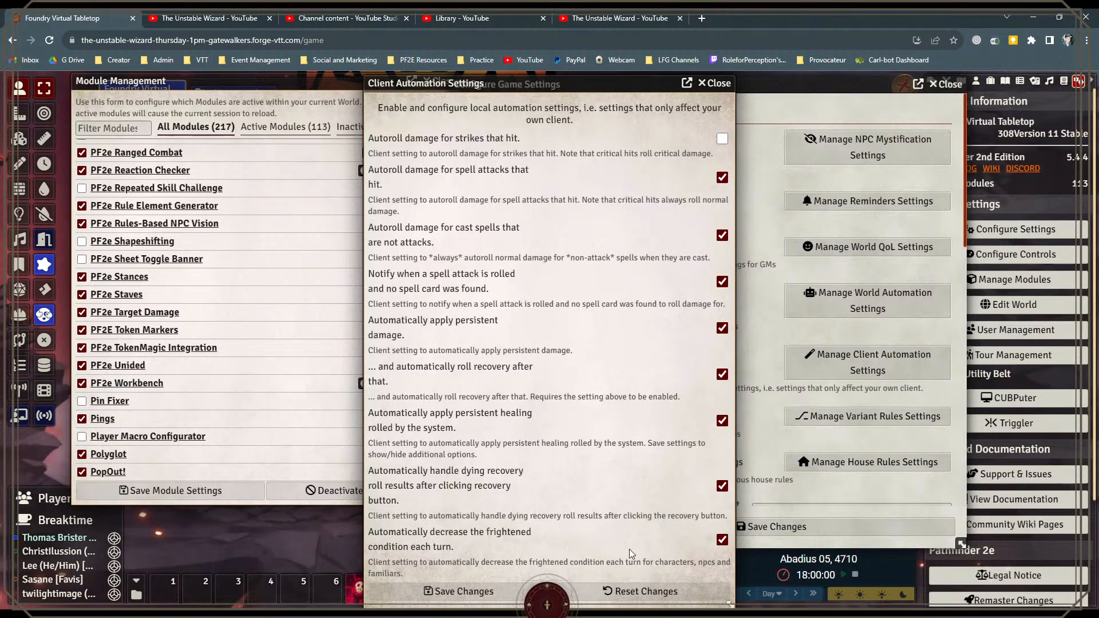
pyautogui.click(716, 83)
pyautogui.scroll(-1, 853, 369)
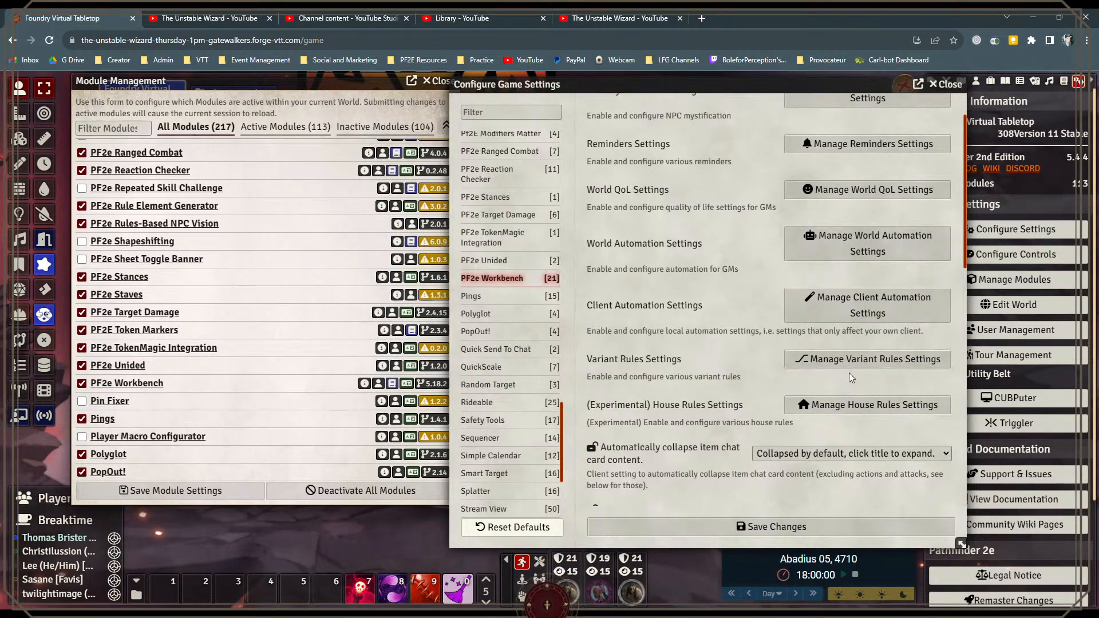
pyautogui.scroll(-1, 850, 367)
pyautogui.click(828, 306)
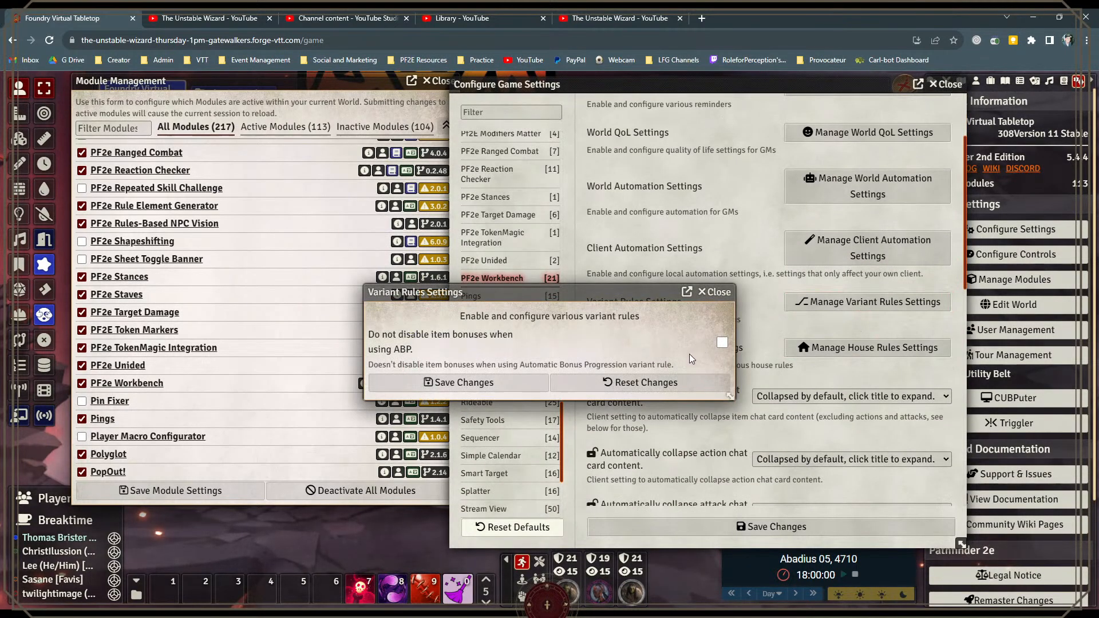
pyautogui.click(720, 293)
# Step: Examine the remaining PF2e Workbench options, from chat card collapsing and skill actions to the pause image and migration version
pyautogui.scroll(-1, 750, 379)
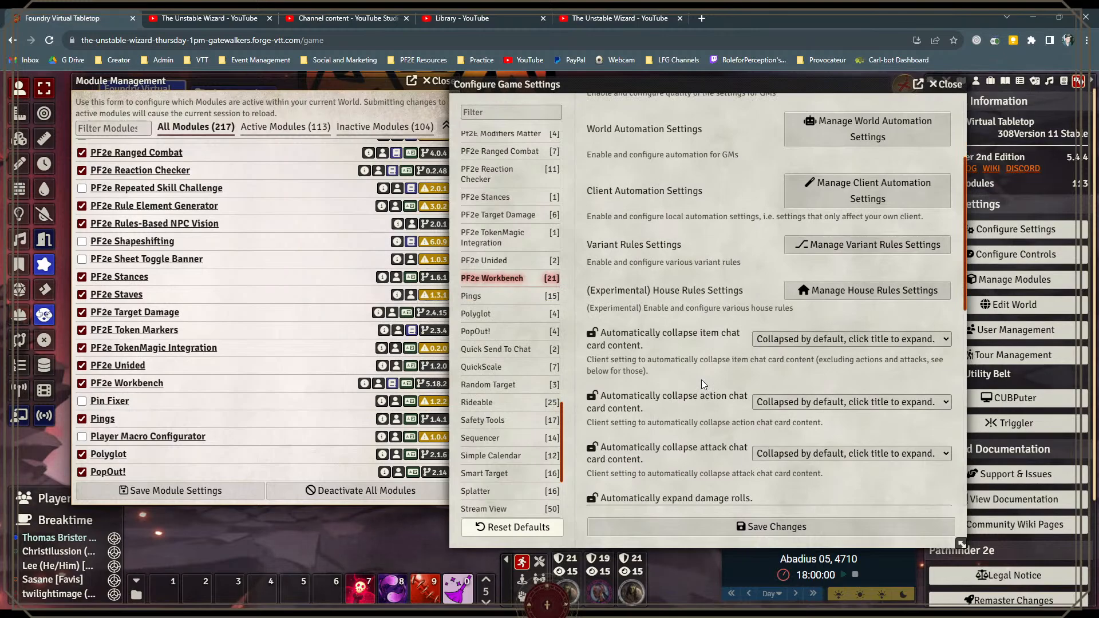
pyautogui.scroll(-1, 702, 380)
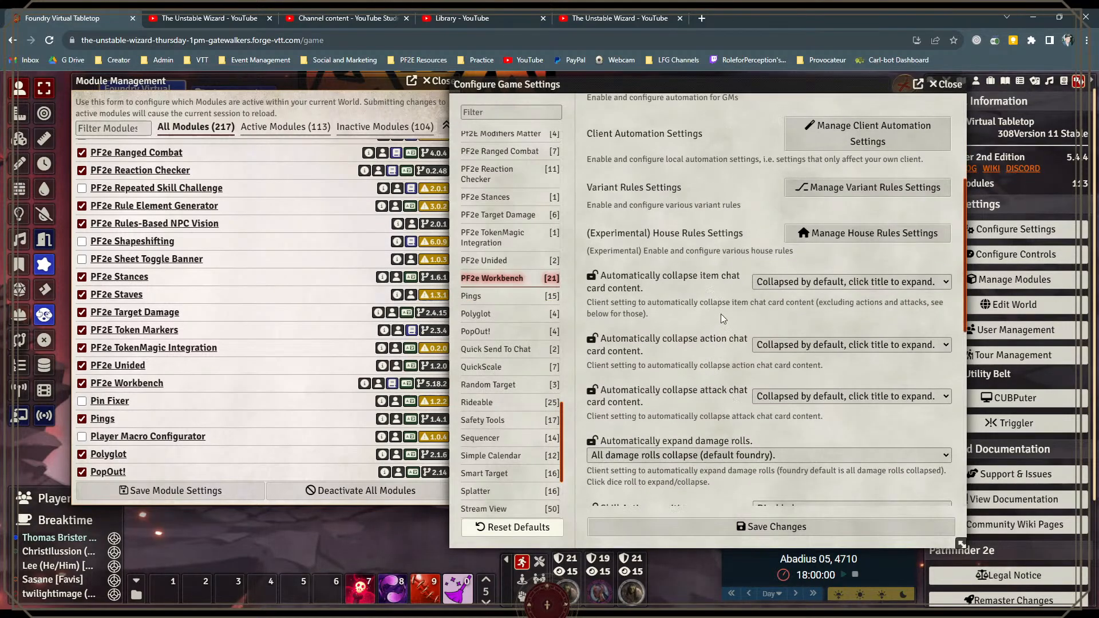
pyautogui.scroll(-2, 702, 403)
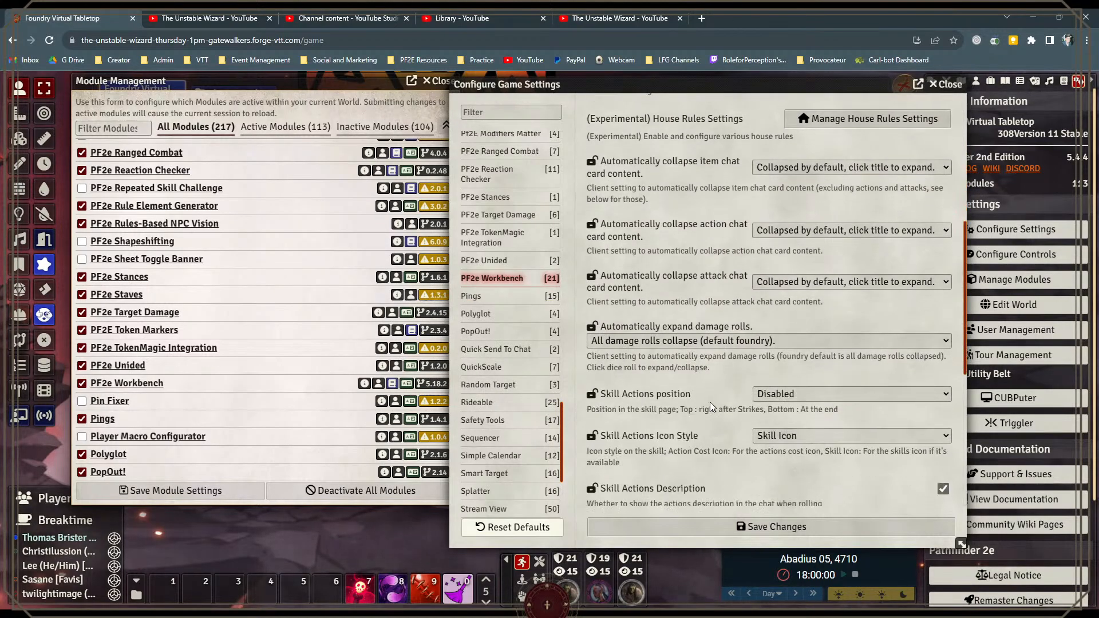
pyautogui.scroll(-1, 710, 407)
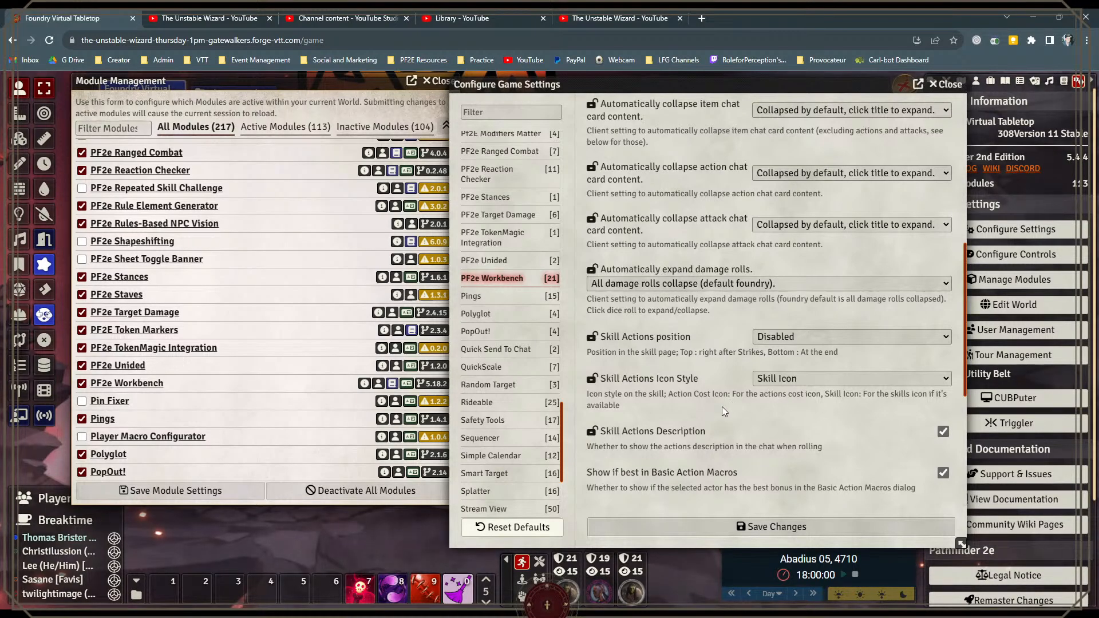
pyautogui.scroll(-4, 723, 406)
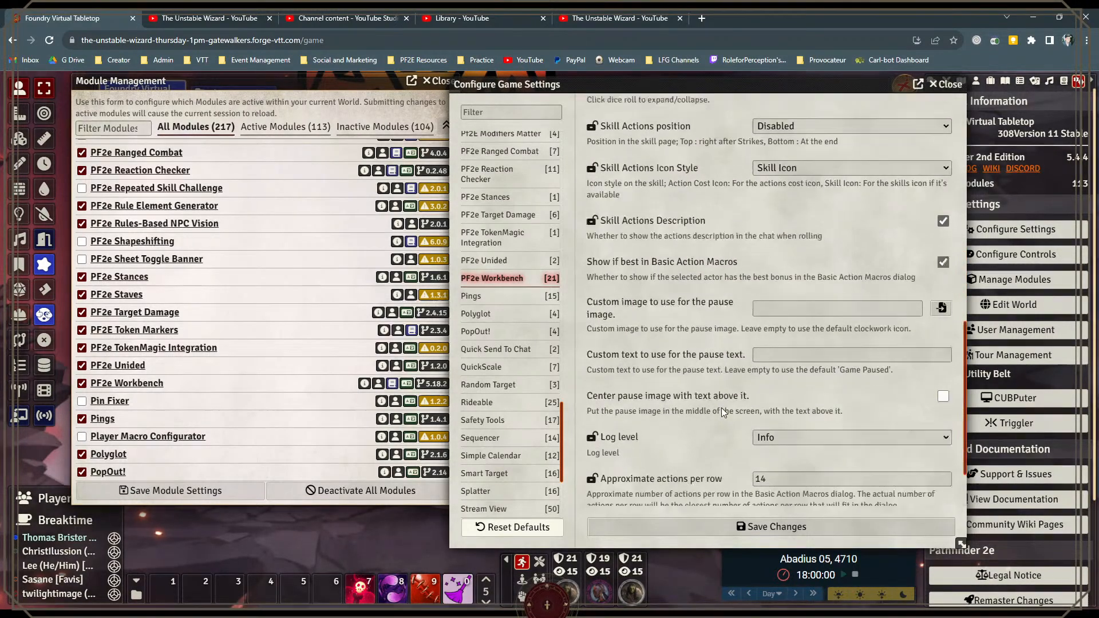
pyautogui.scroll(-1, 721, 408)
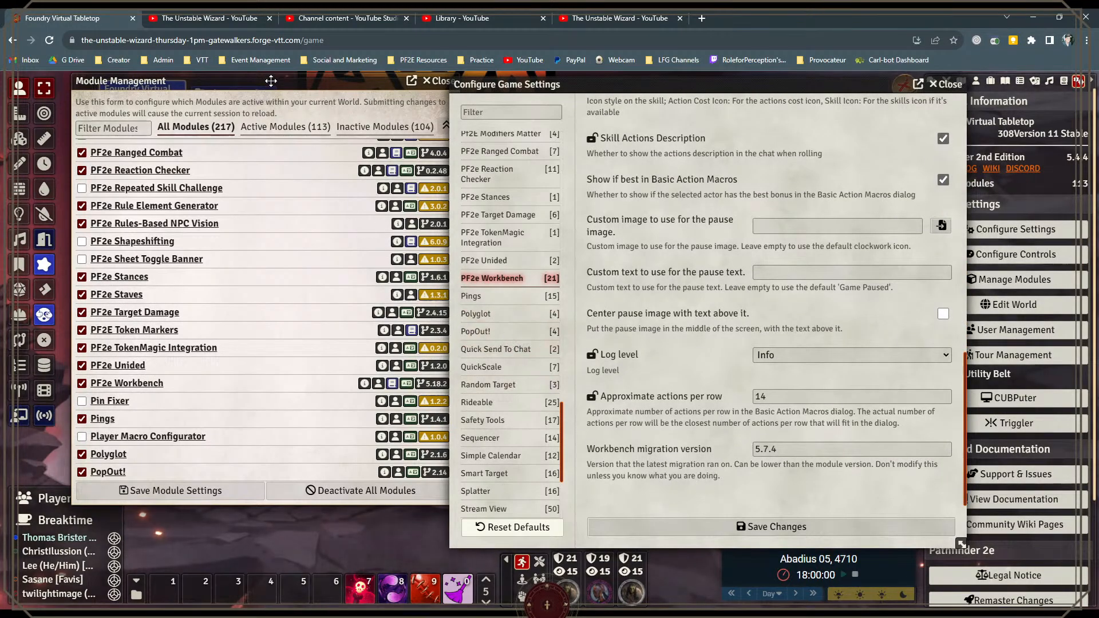
# Step: Move the module list clear of the game settings and browse past Pings to Polyglot and PopOut!
pyautogui.moveTo(269, 83); pyautogui.dragTo(229, 84)
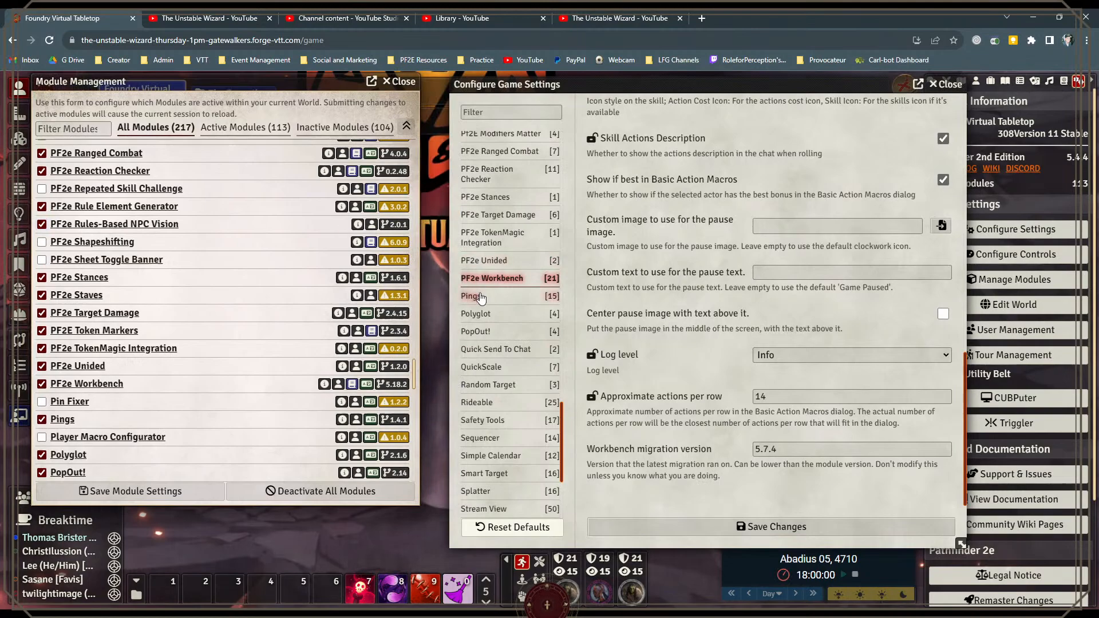
pyautogui.scroll(-2, 169, 323)
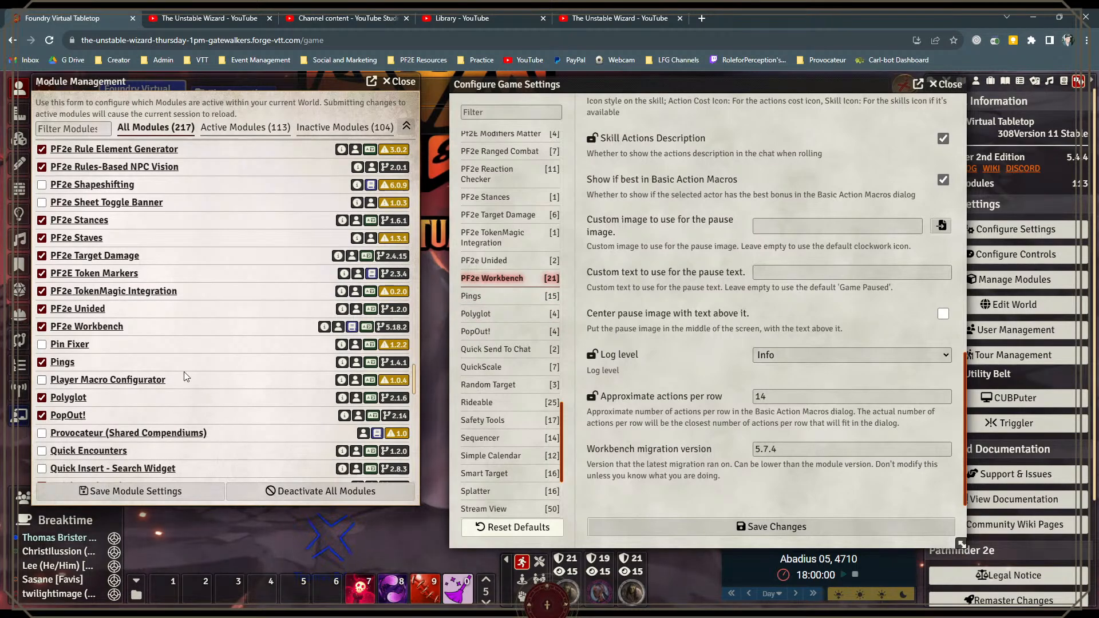
pyautogui.scroll(-2, 110, 330)
pyautogui.scroll(-2, 110, 329)
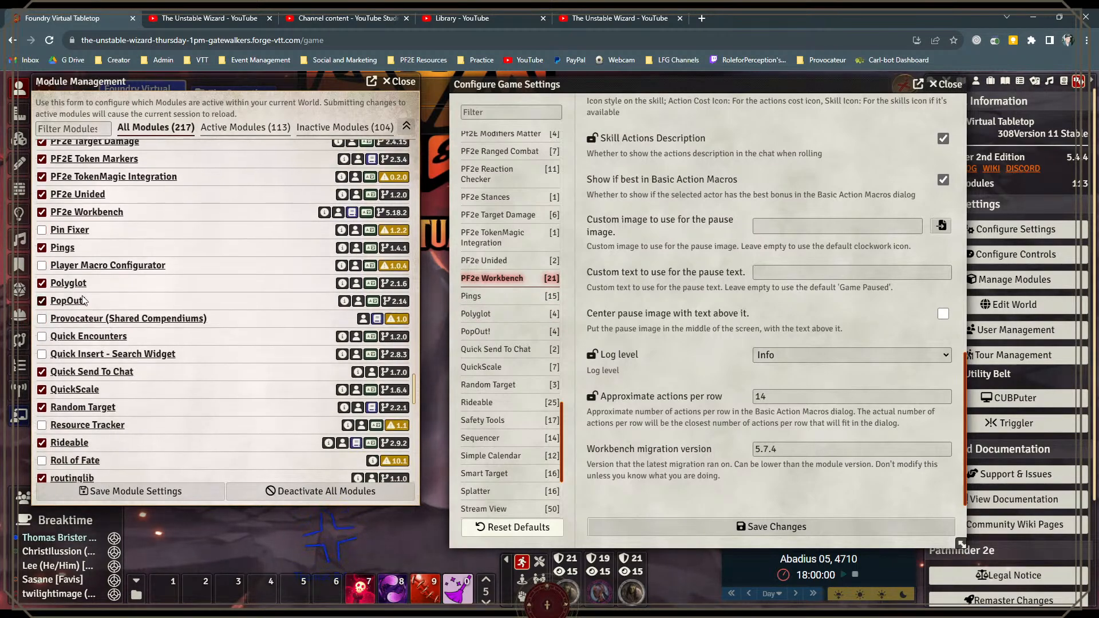
# Step: Uncover the sidebar, show the chat log, and shorten the game settings window
pyautogui.moveTo(644, 94); pyautogui.dragTo(597, 91)
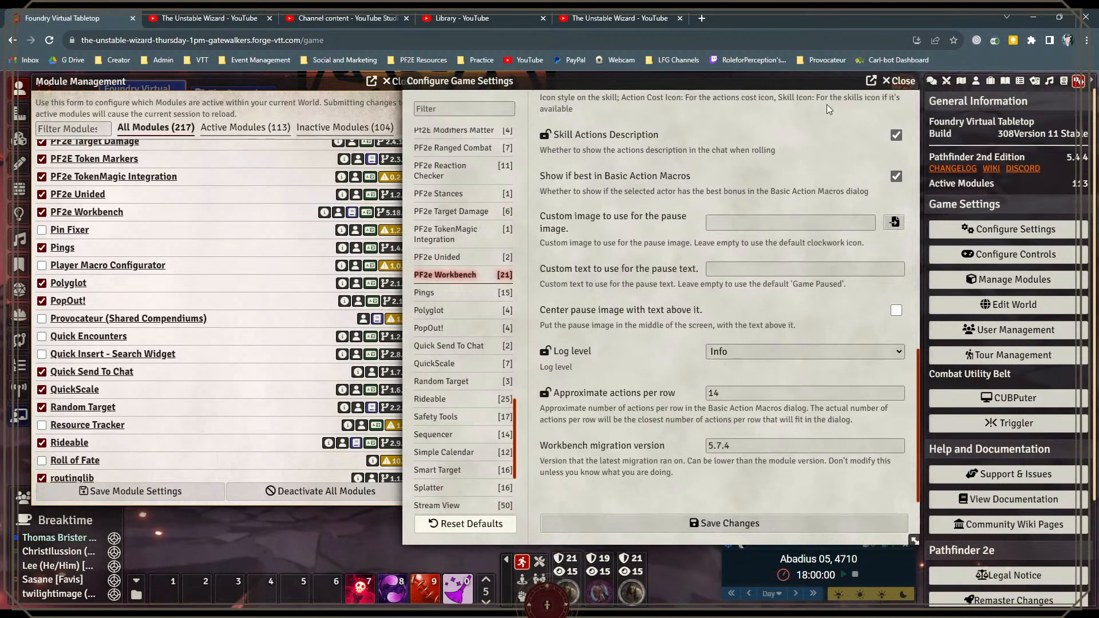
pyautogui.click(932, 80)
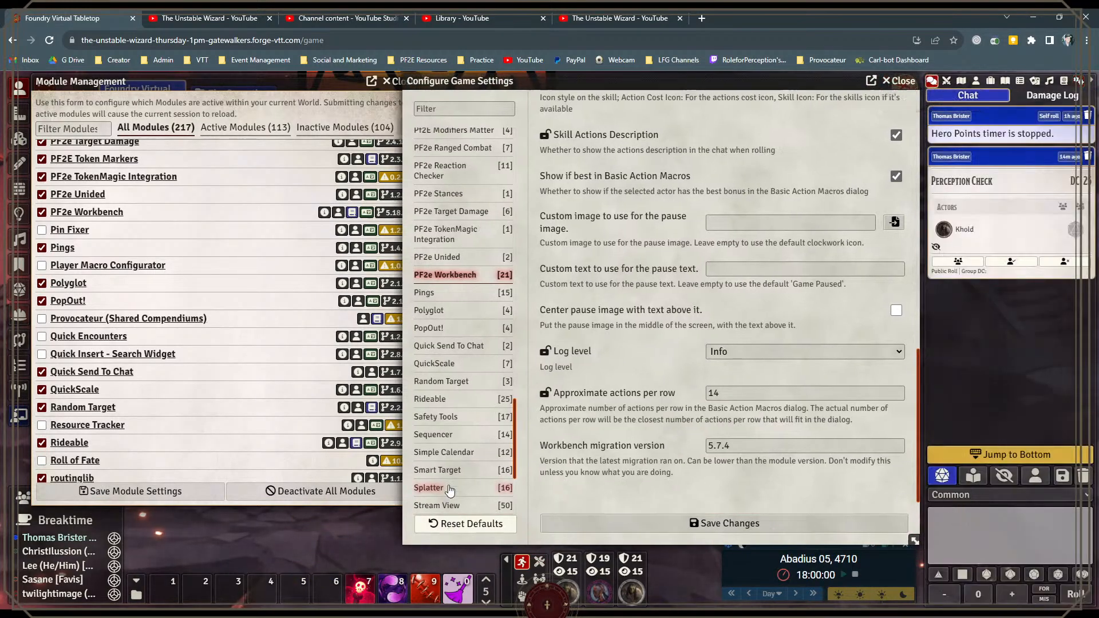
pyautogui.moveTo(914, 540); pyautogui.dragTo(906, 405)
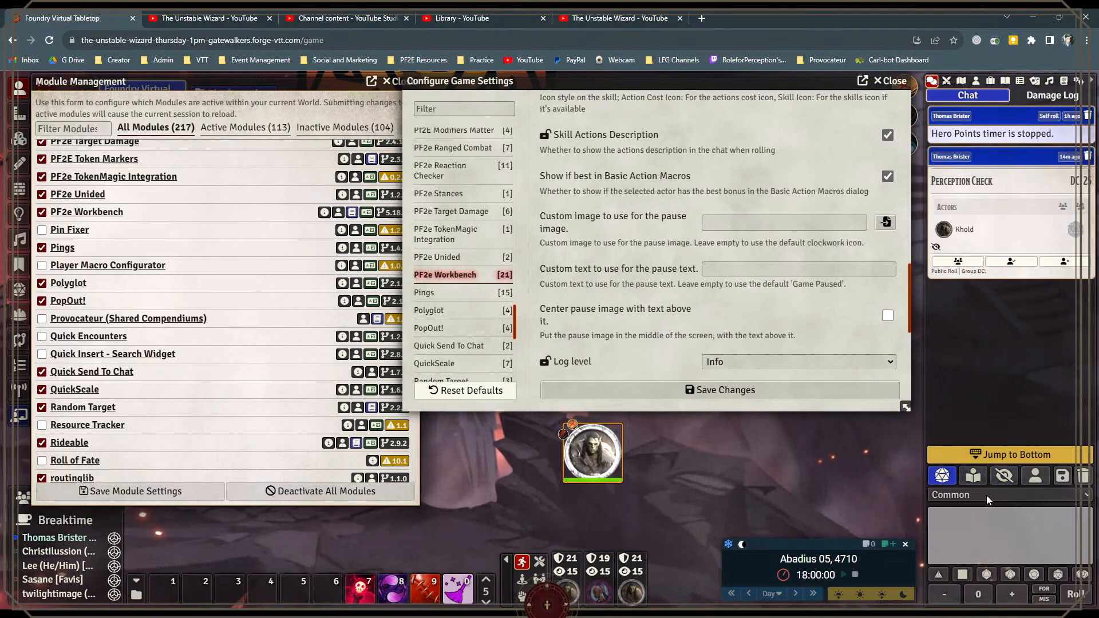
# Step: Set the chat language to Orcish and post the message "Hi there" to demonstrate Polyglot
pyautogui.click(941, 527)
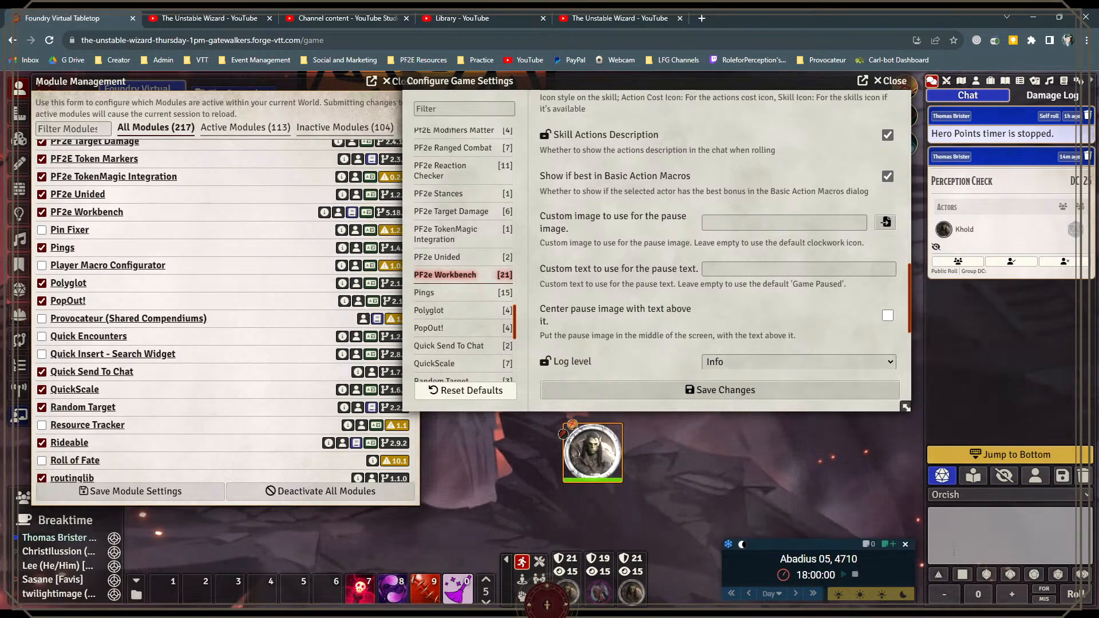
pyautogui.click(953, 552)
pyautogui.write('Hi there')
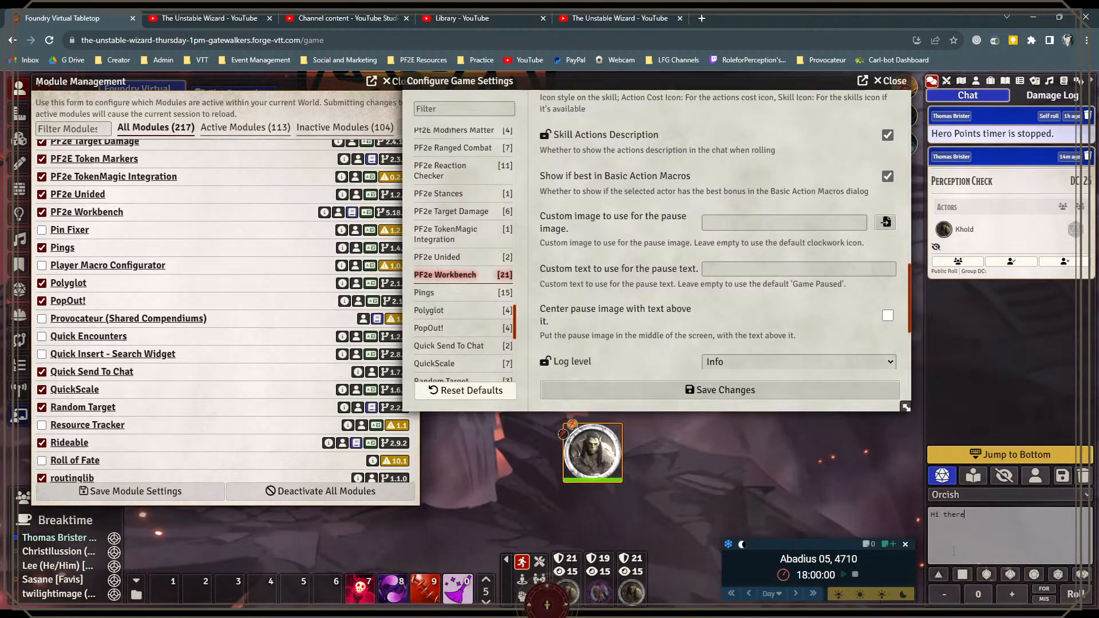
pyautogui.press('Return')
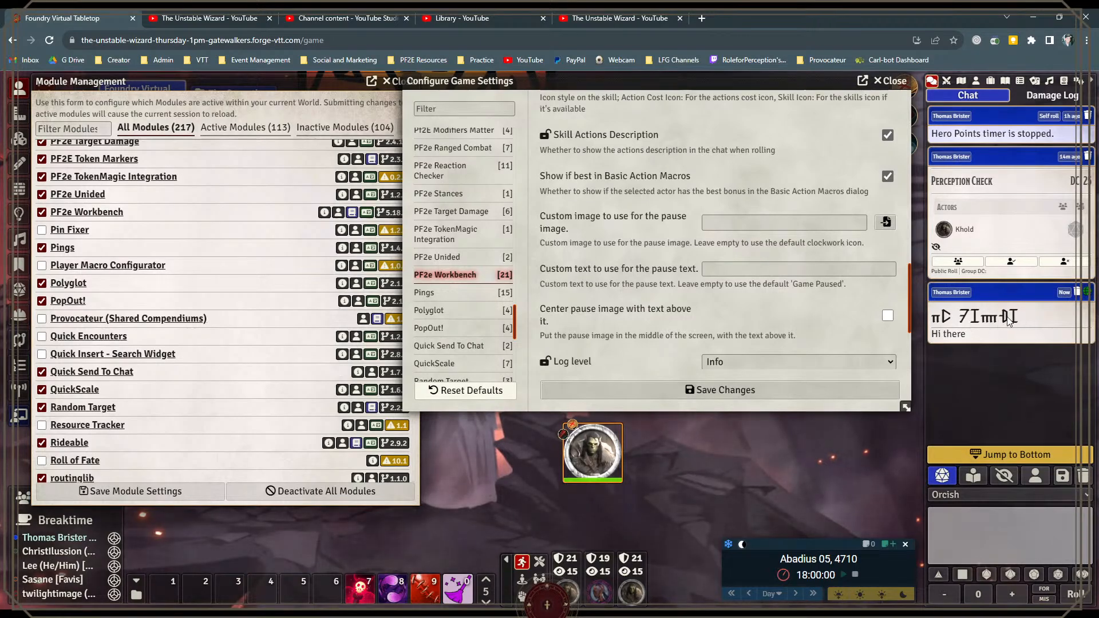
pyautogui.moveTo(977, 338)
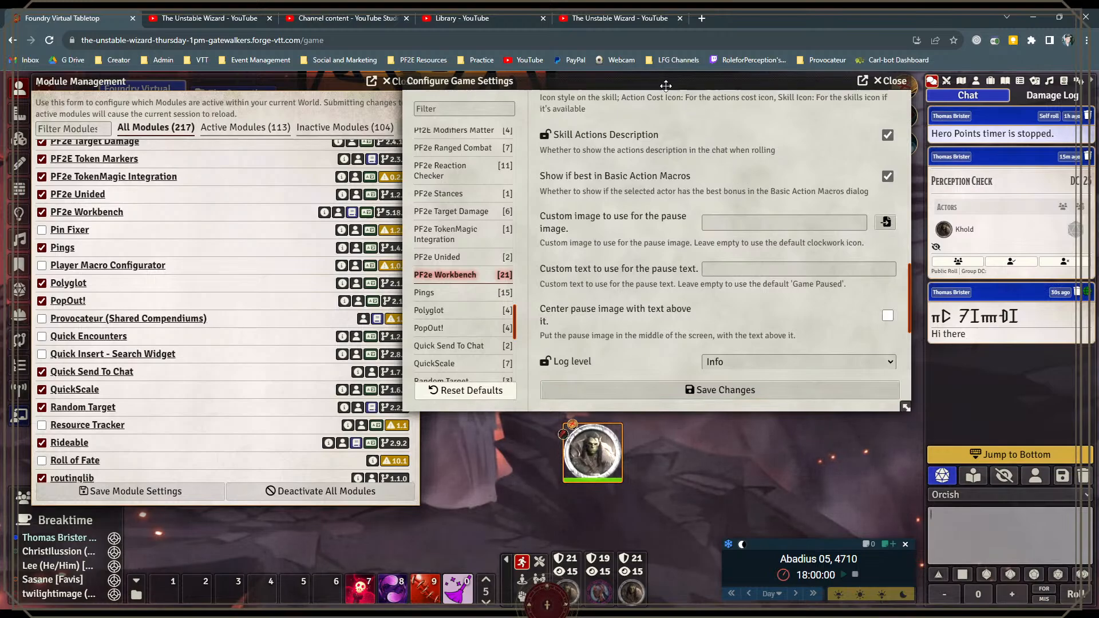
# Step: Move the game settings clear of the module list and browse past Quick Send To Chat, Random Target and Rideable to Safety Tools
pyautogui.moveTo(673, 79); pyautogui.dragTo(691, 79)
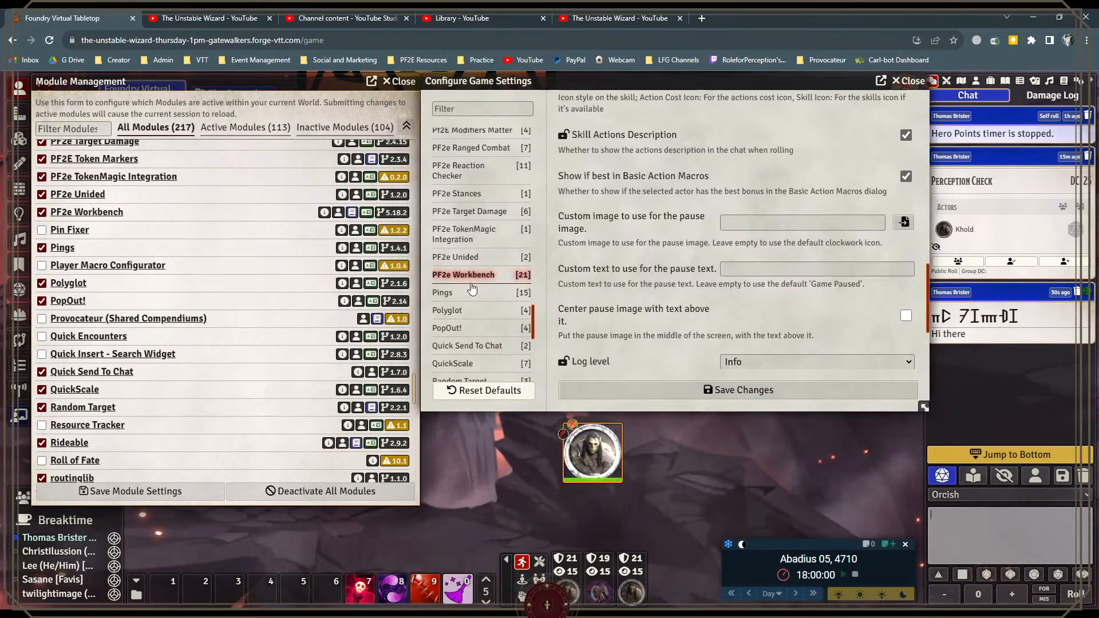
pyautogui.scroll(-3, 212, 332)
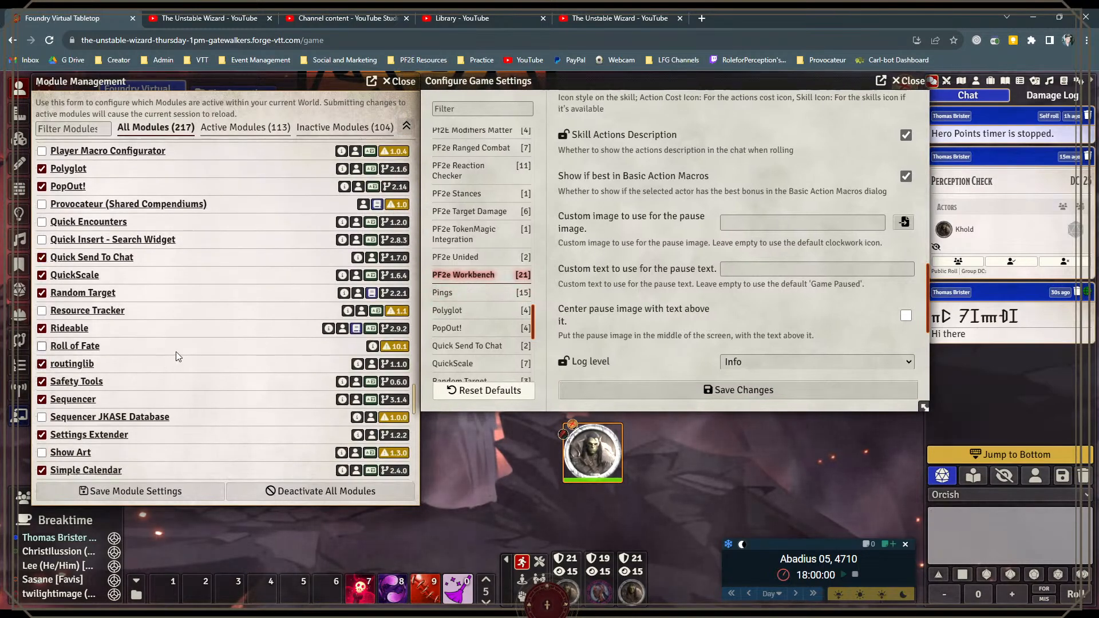
pyautogui.scroll(-1, 119, 362)
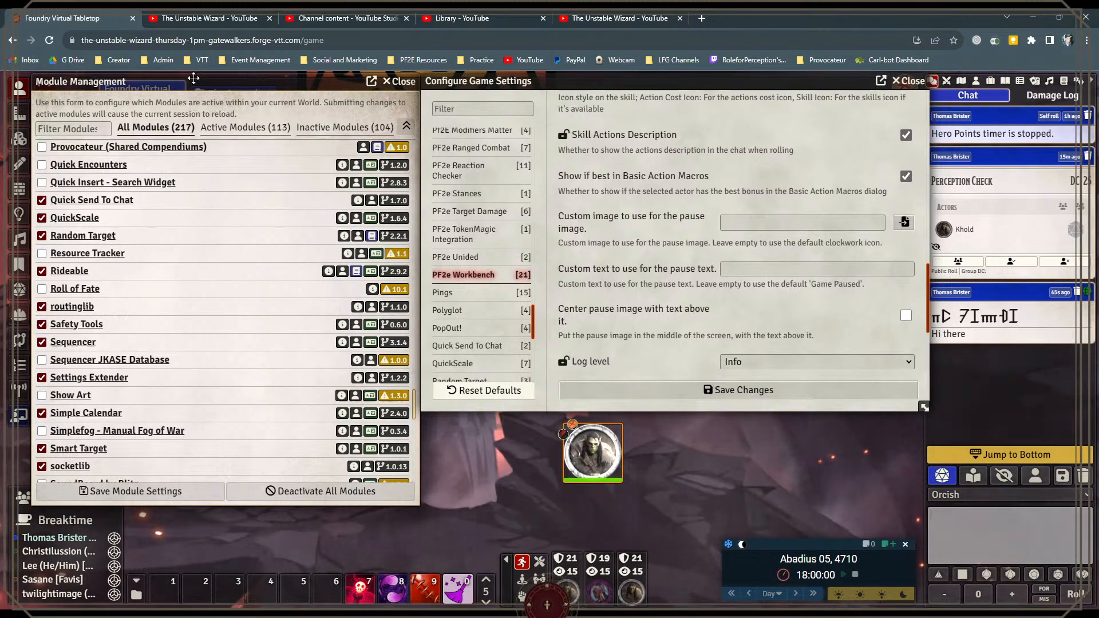
# Step: Uncover the scene controls, display the Safety Tools "Please resume play." card, and close it
pyautogui.moveTo(200, 86); pyautogui.dragTo(239, 91)
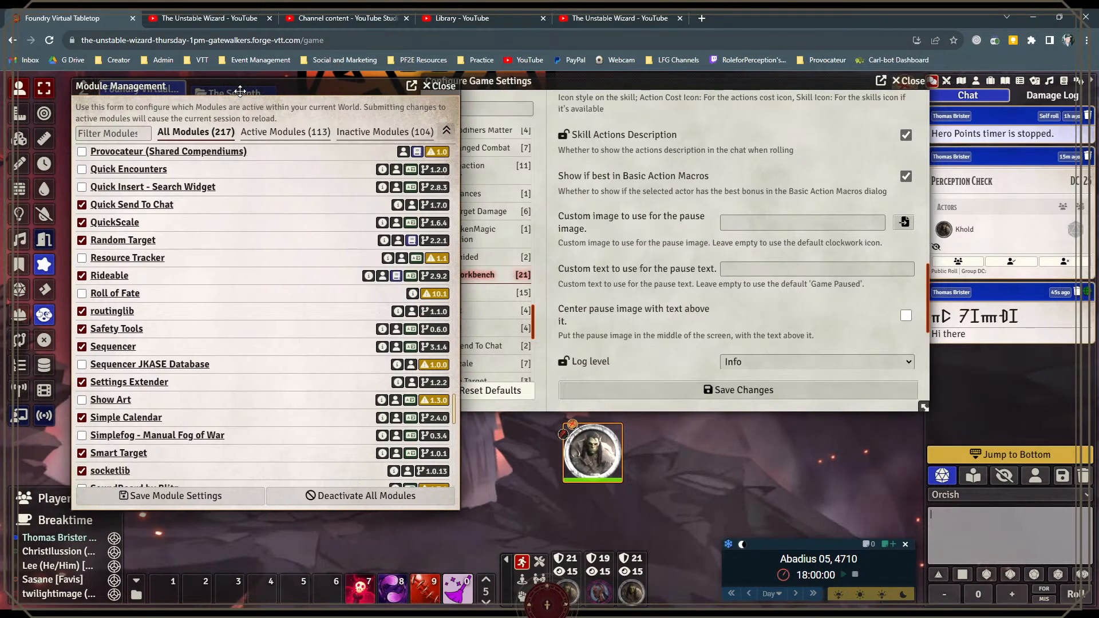
pyautogui.click(19, 315)
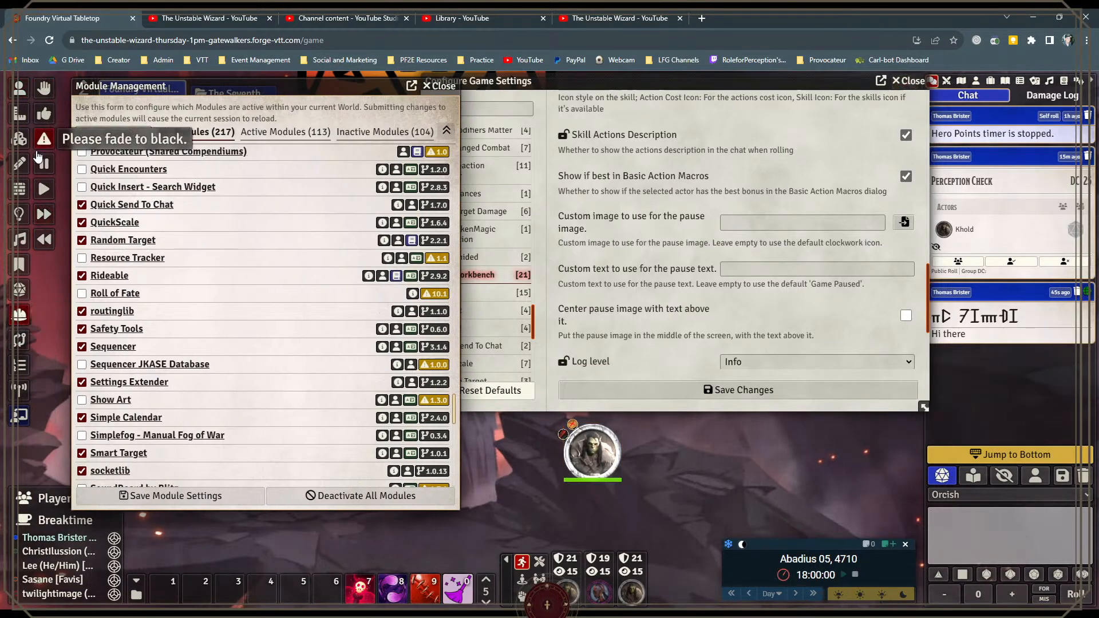
pyautogui.click(43, 189)
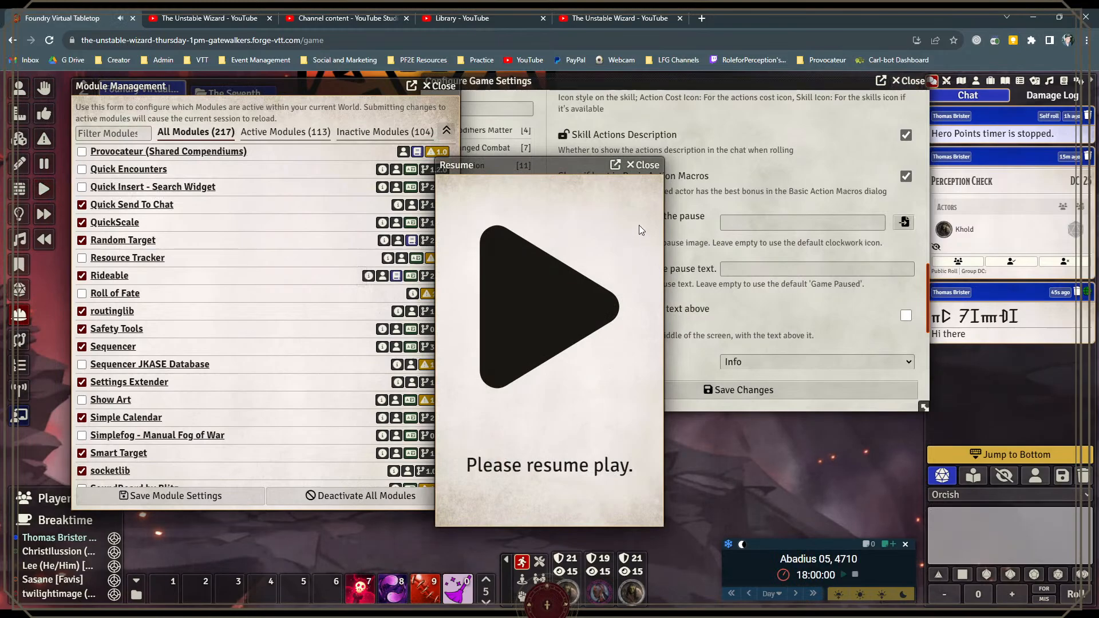
pyautogui.click(647, 165)
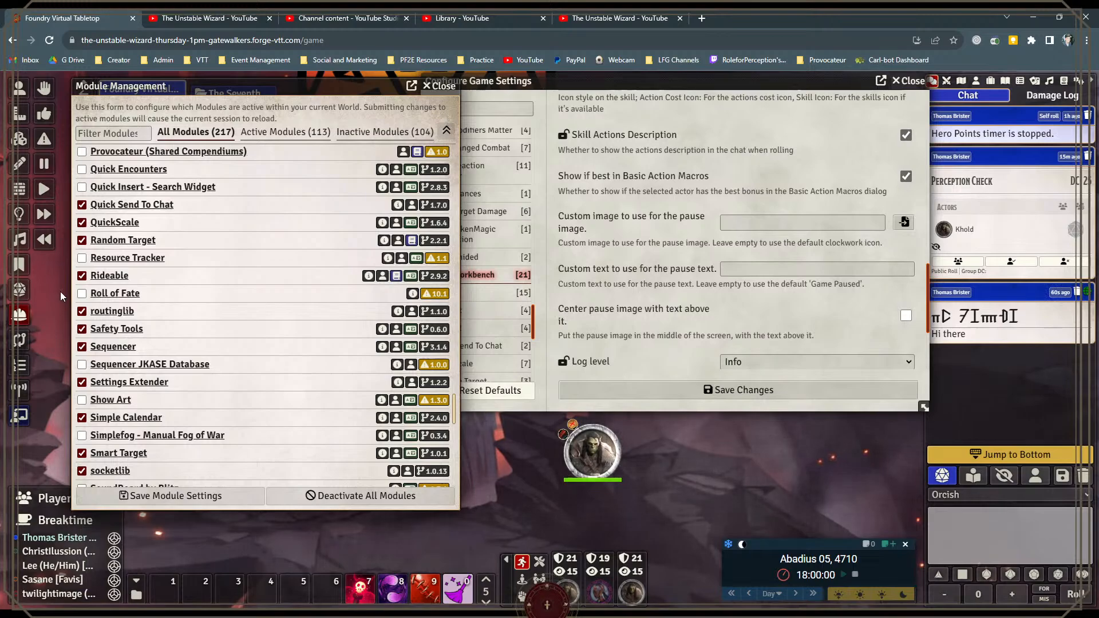
# Step: Browse on to Simple Calendar in the module list and move the calendar widget up, clear of the scene's lower edge
pyautogui.scroll(-1, 156, 321)
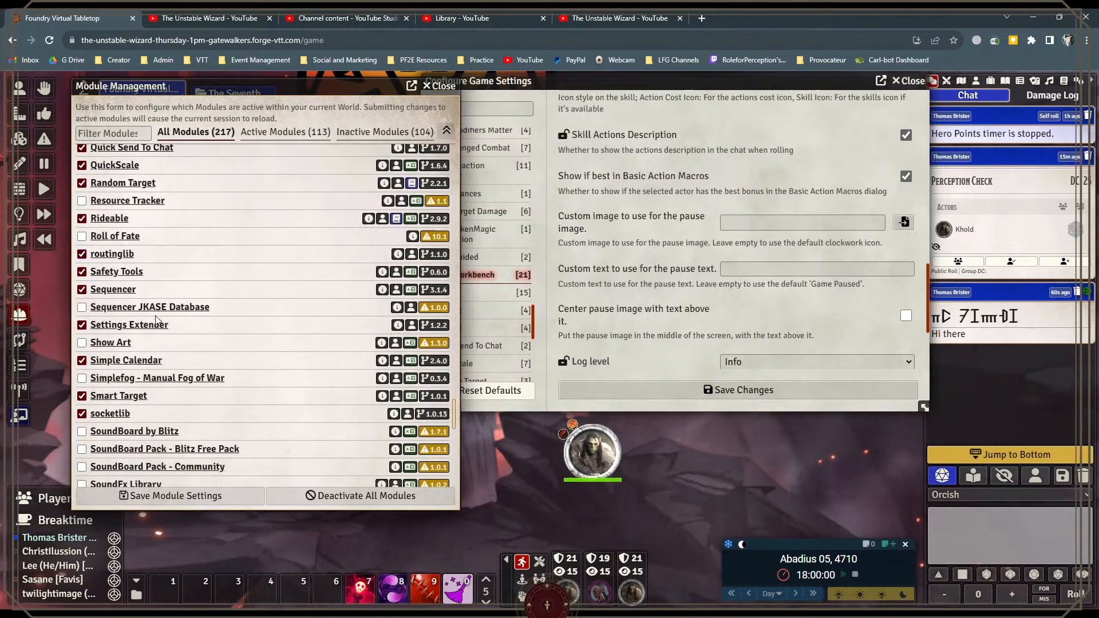
pyautogui.scroll(-1, 133, 321)
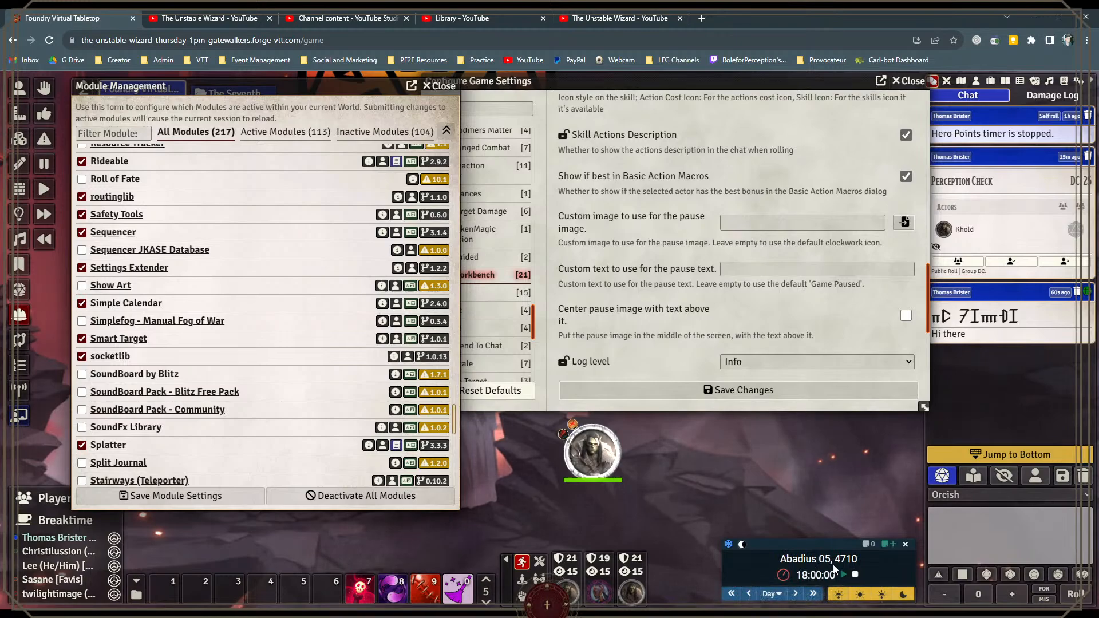
pyautogui.moveTo(820, 542); pyautogui.dragTo(814, 504)
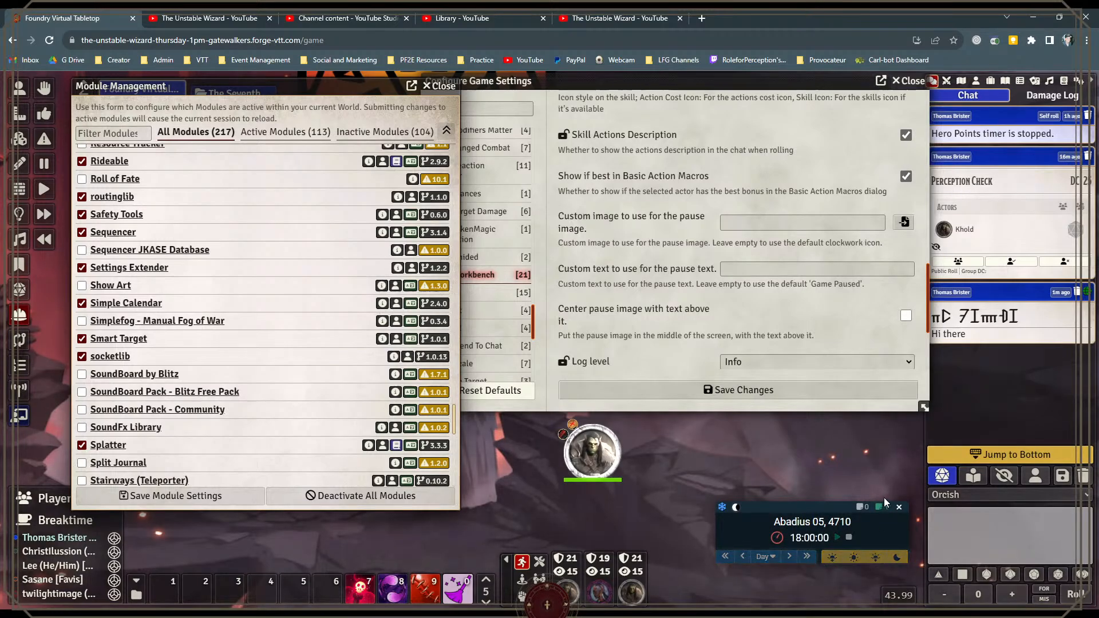
pyautogui.moveTo(801, 509); pyautogui.dragTo(766, 495)
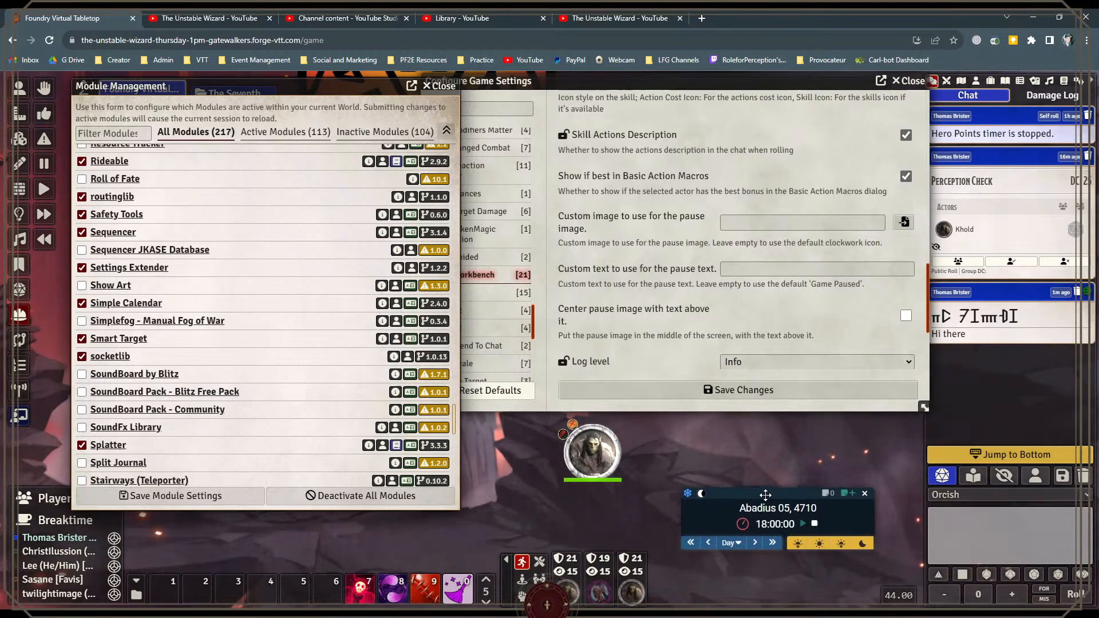
pyautogui.moveTo(766, 494); pyautogui.dragTo(756, 497)
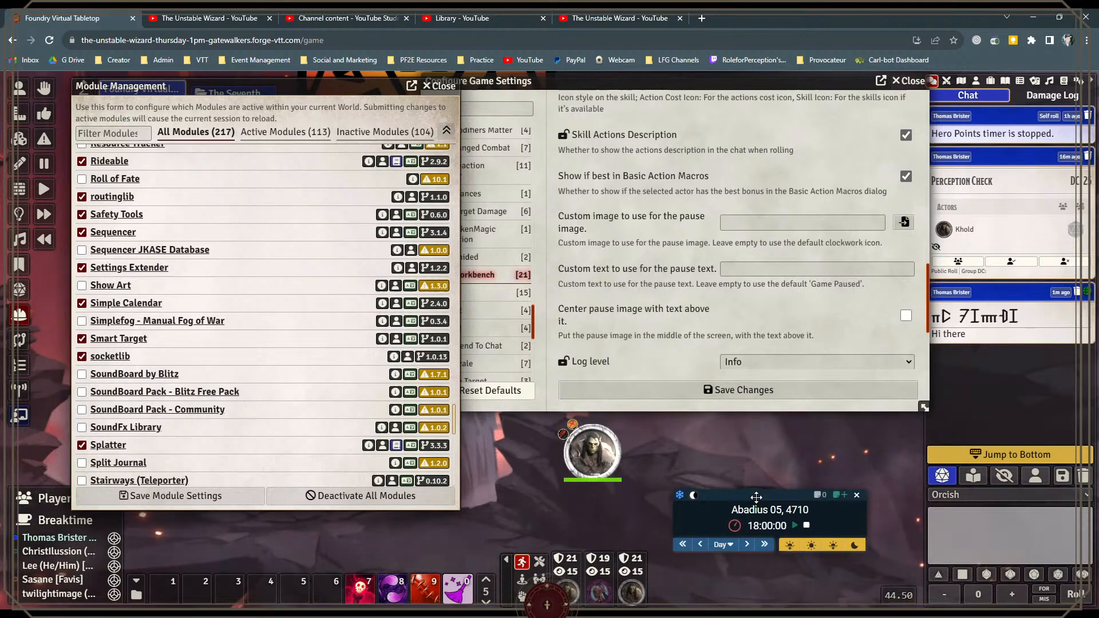
# Step: Advance the in-game time to 21:00:00 in one-hour steps and move the calendar widget back beside the hotbar
pyautogui.click(725, 544)
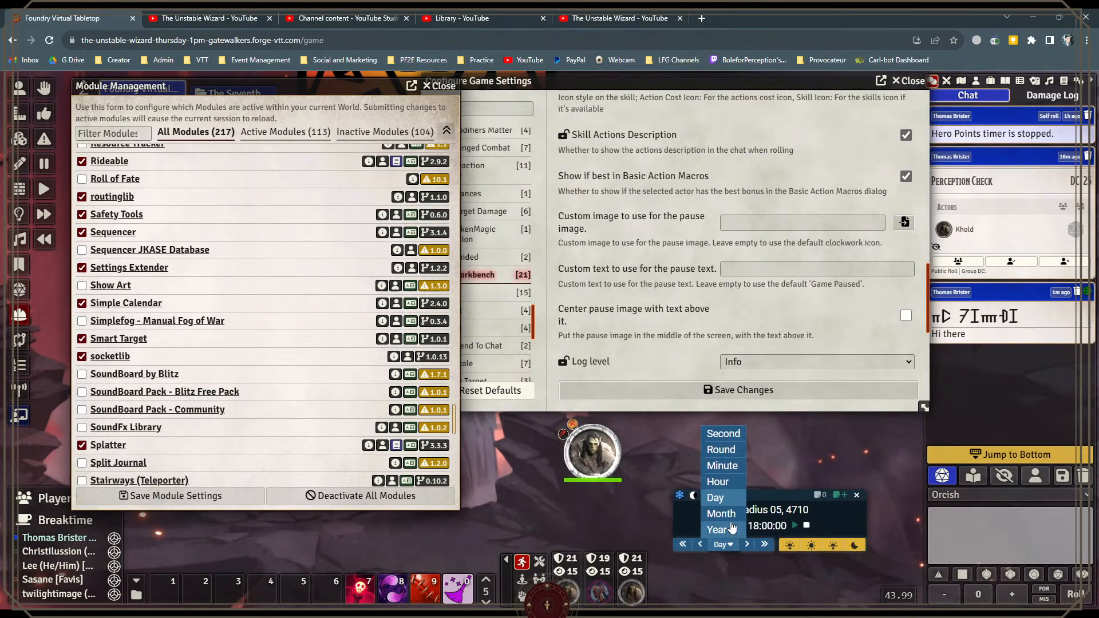
pyautogui.click(731, 488)
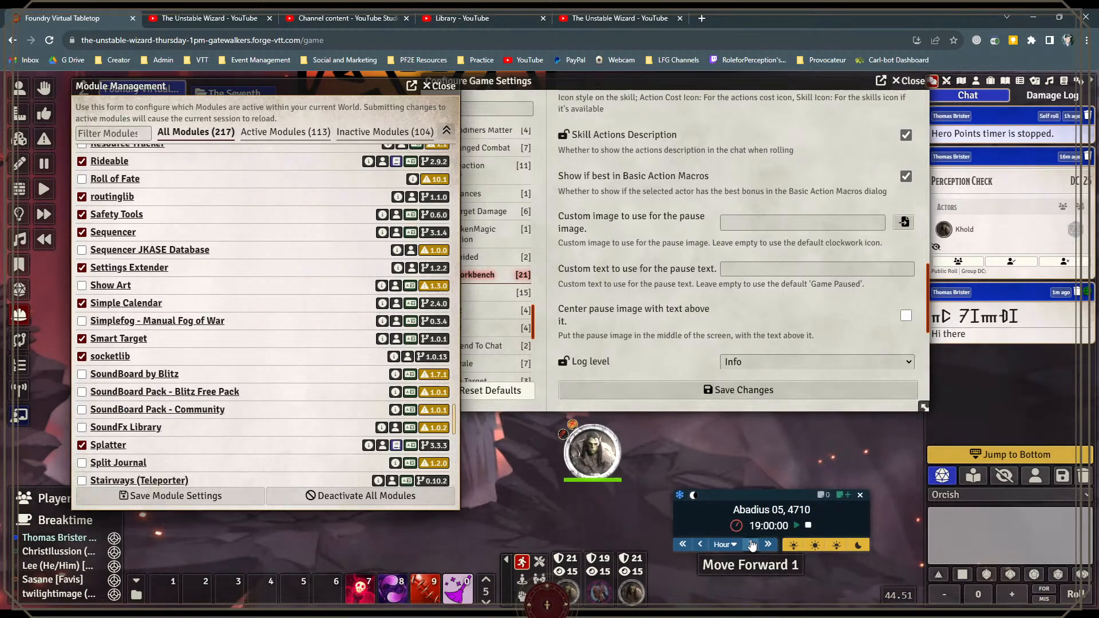
pyautogui.click(752, 545)
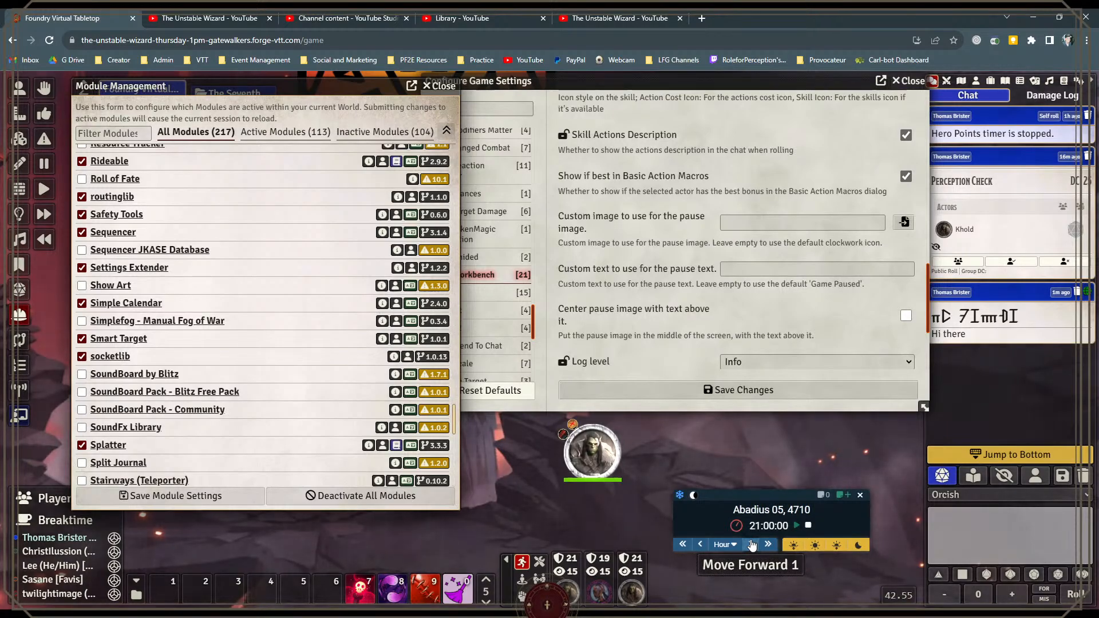
pyautogui.click(723, 544)
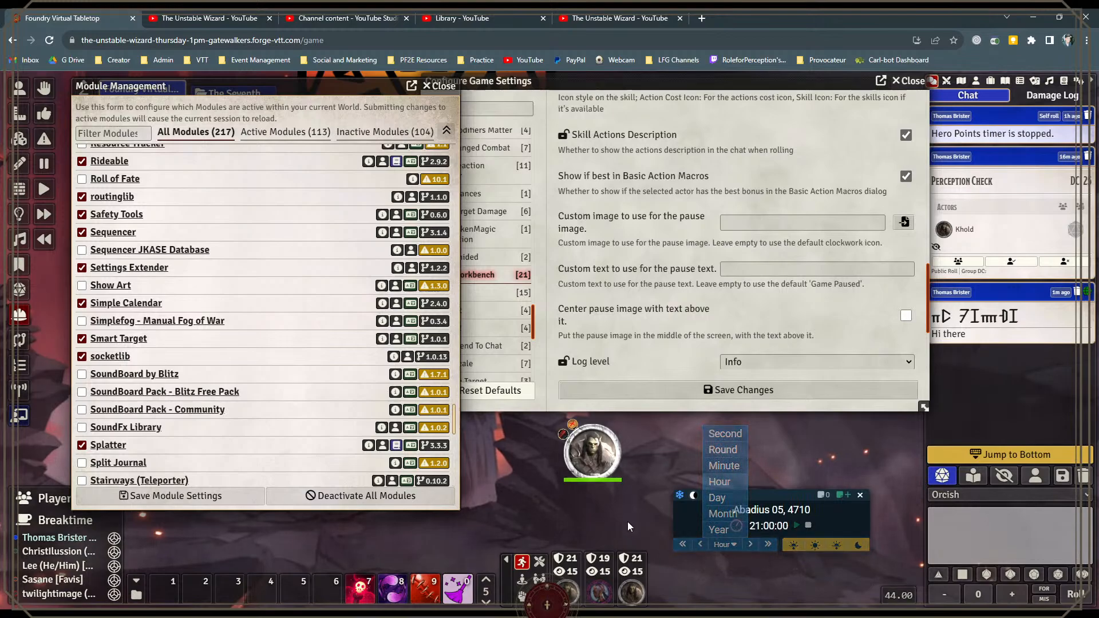
pyautogui.click(768, 492)
pyautogui.moveTo(769, 492); pyautogui.dragTo(748, 547)
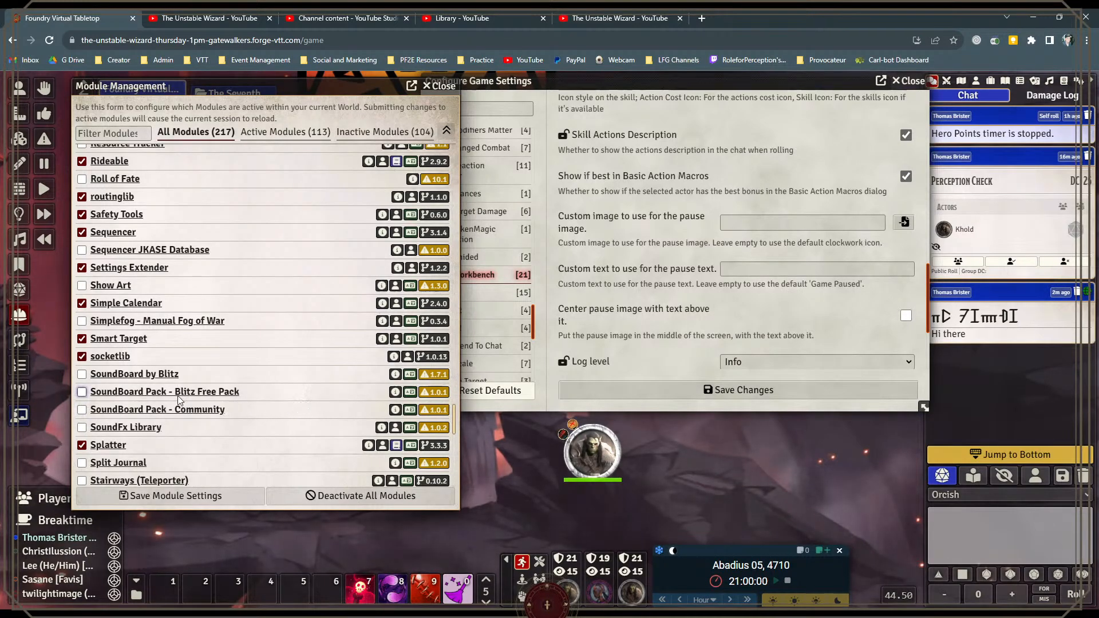
# Step: Examine the remaining modules in the list, from Splatter and Stream View to Token Magic FX, Tokenizer, Torch and Warp Gate
pyautogui.scroll(-2, 179, 399)
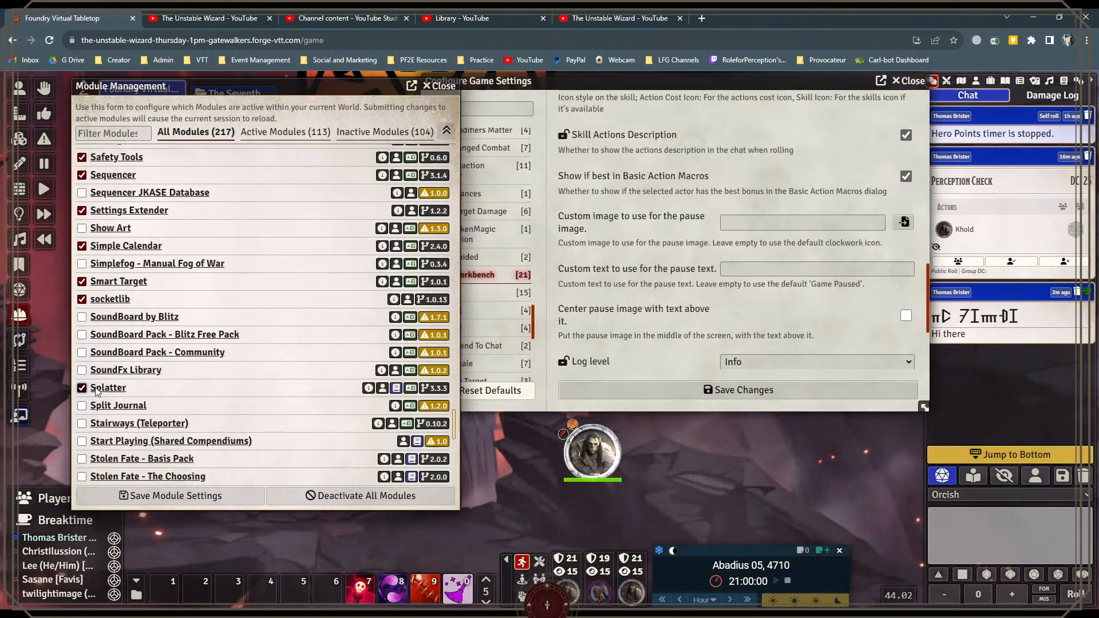
pyautogui.scroll(-2, 151, 387)
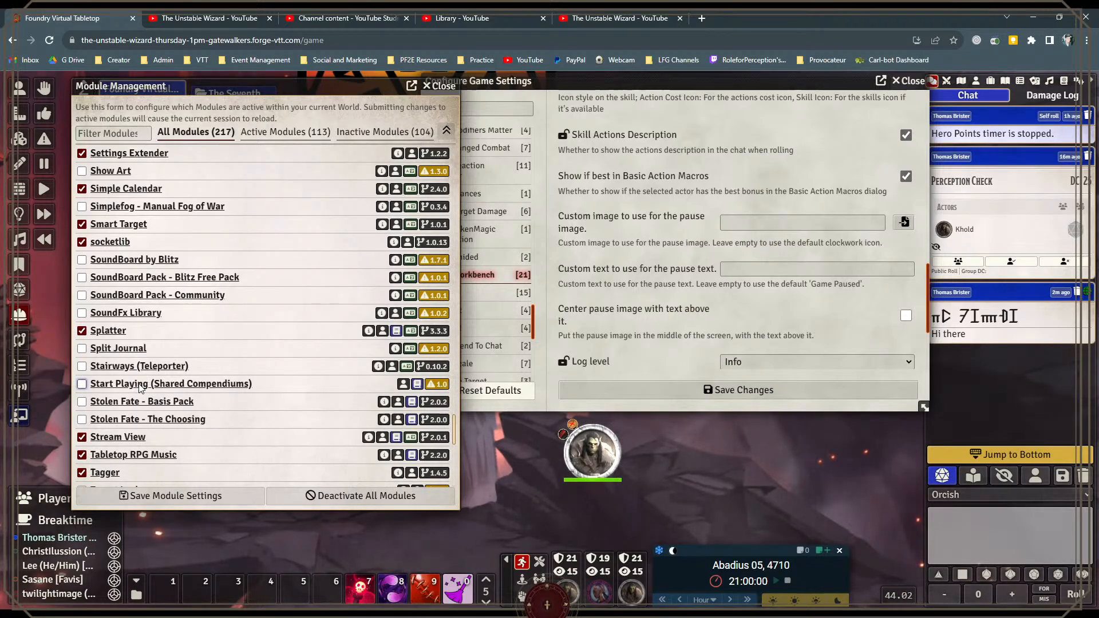
pyautogui.scroll(-2, 141, 388)
pyautogui.scroll(-2, 109, 389)
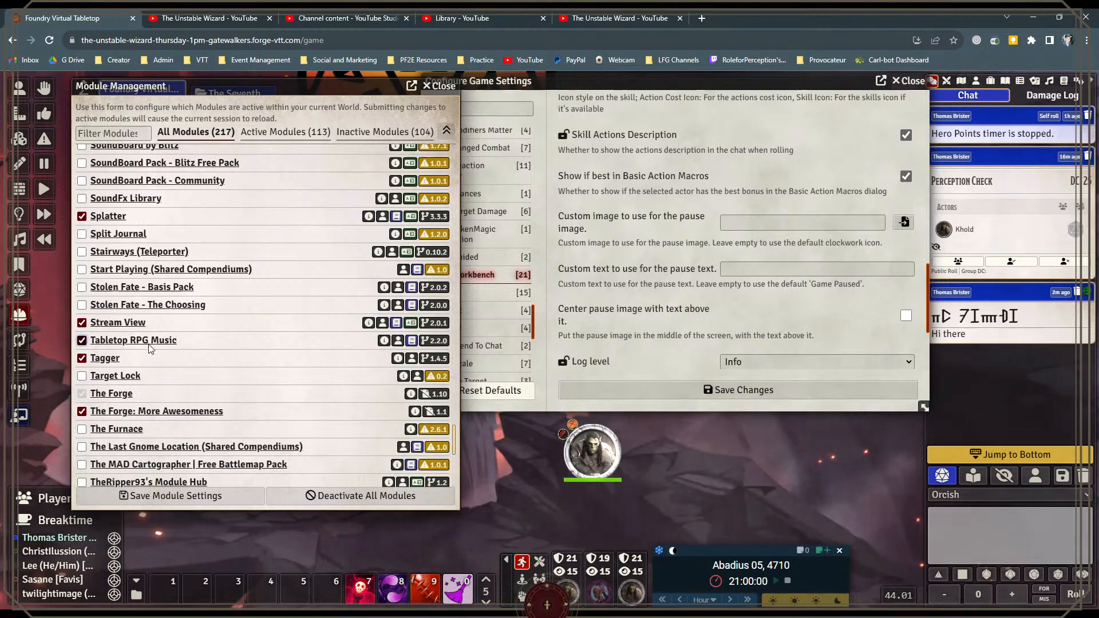
pyautogui.scroll(-2, 150, 347)
pyautogui.scroll(-6, 220, 356)
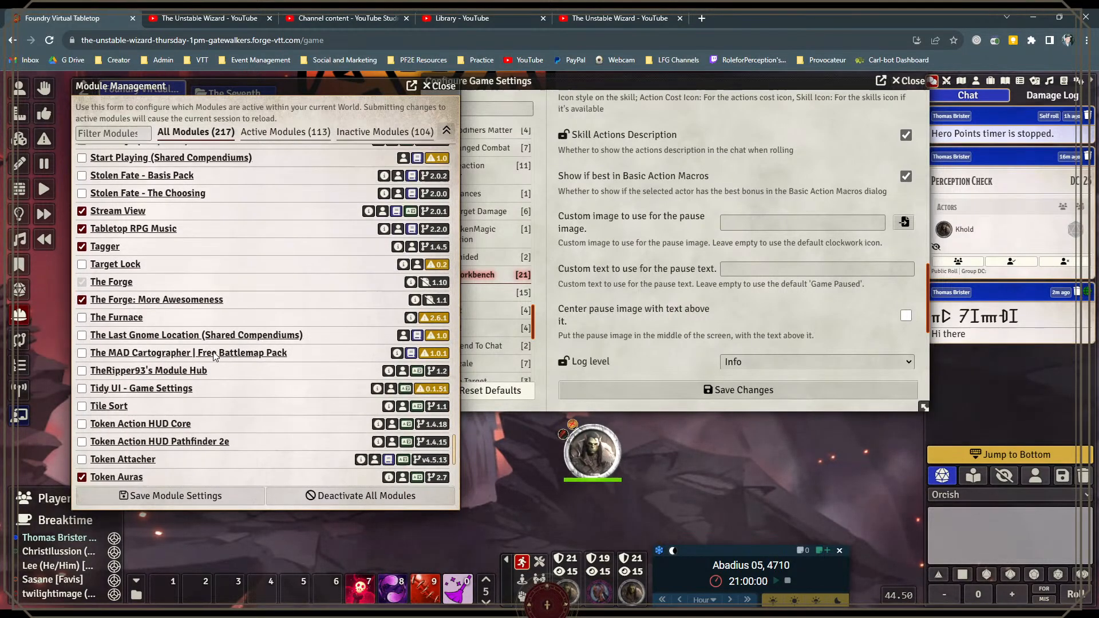
pyautogui.scroll(-4, 200, 341)
pyautogui.scroll(-1, 200, 342)
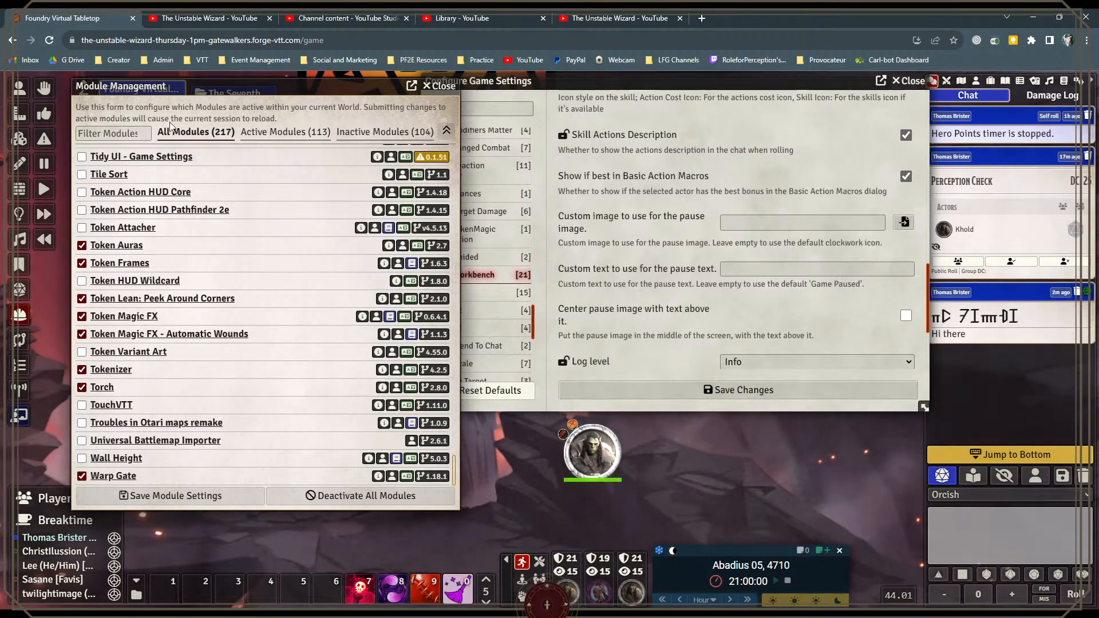
# Step: Open Khold's character sheet beside the module list and launch Tokenizer from the portrait on the Character page
pyautogui.click(20, 88)
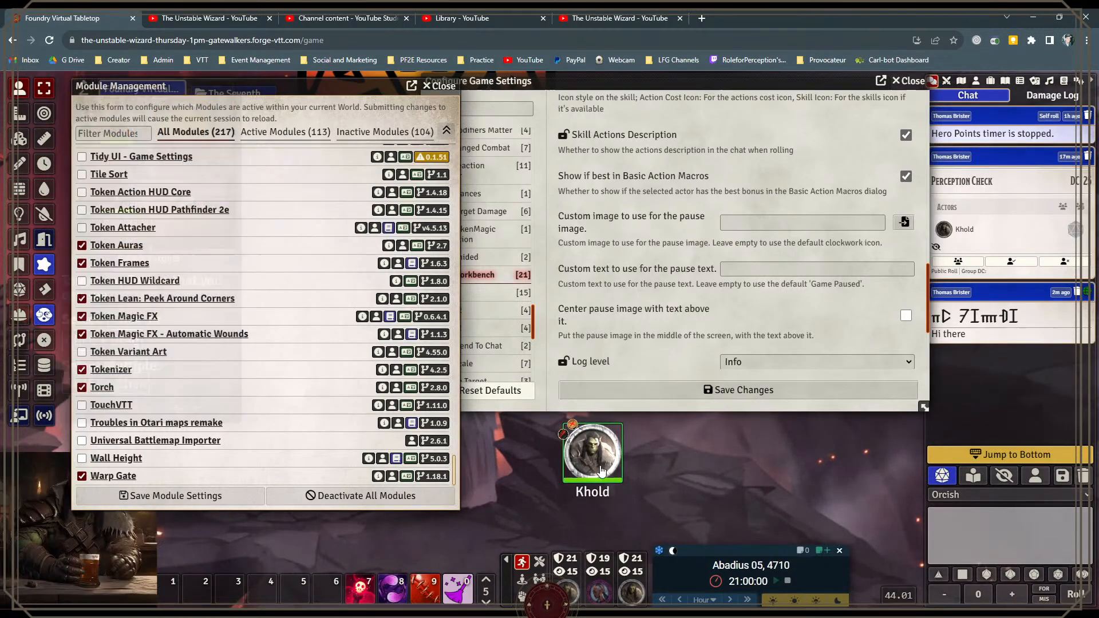
pyautogui.doubleClick(592, 458)
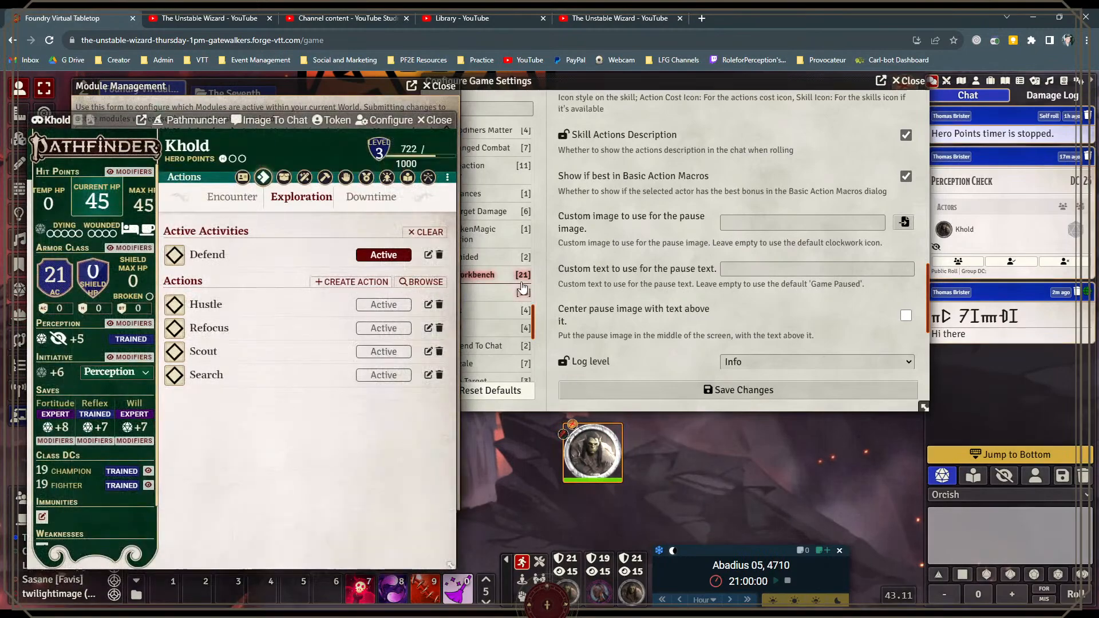
pyautogui.moveTo(100, 119); pyautogui.dragTo(593, 115)
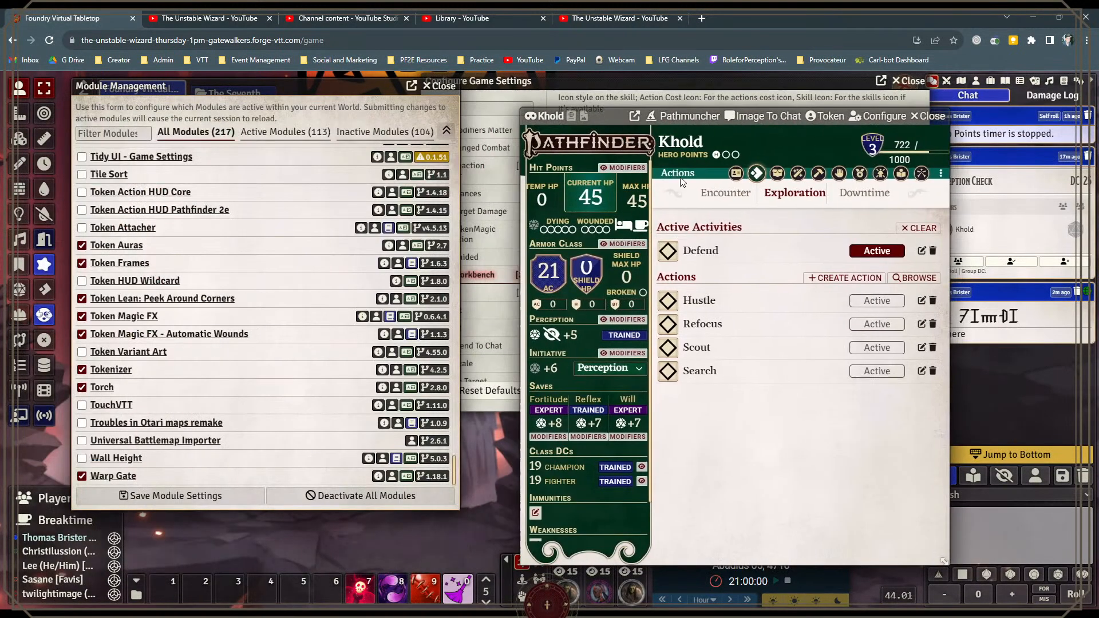
pyautogui.click(736, 174)
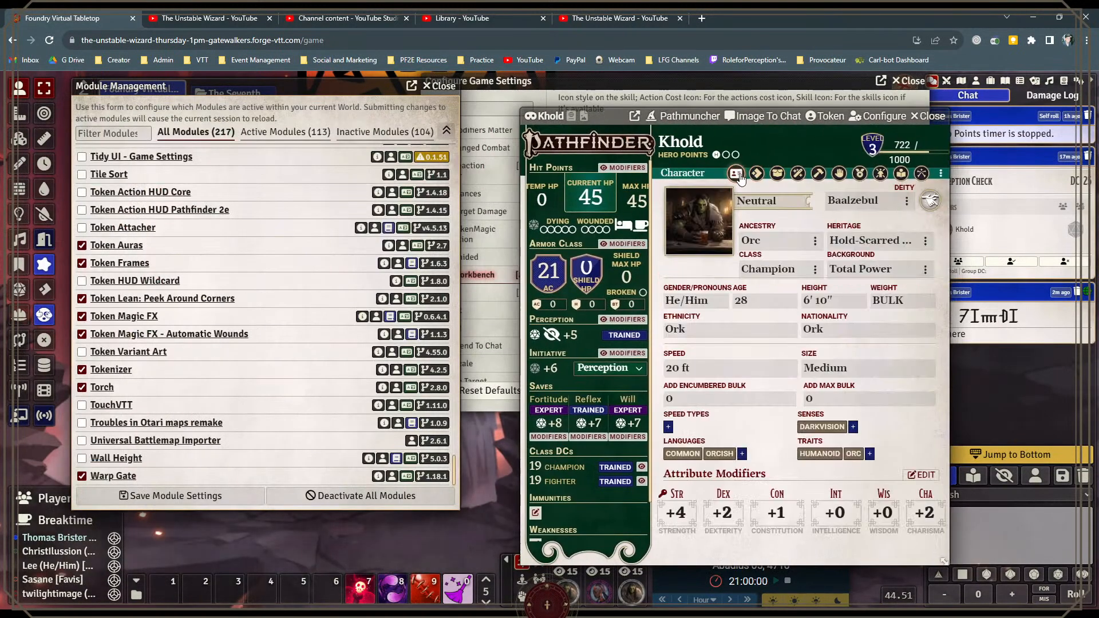
pyautogui.click(694, 215)
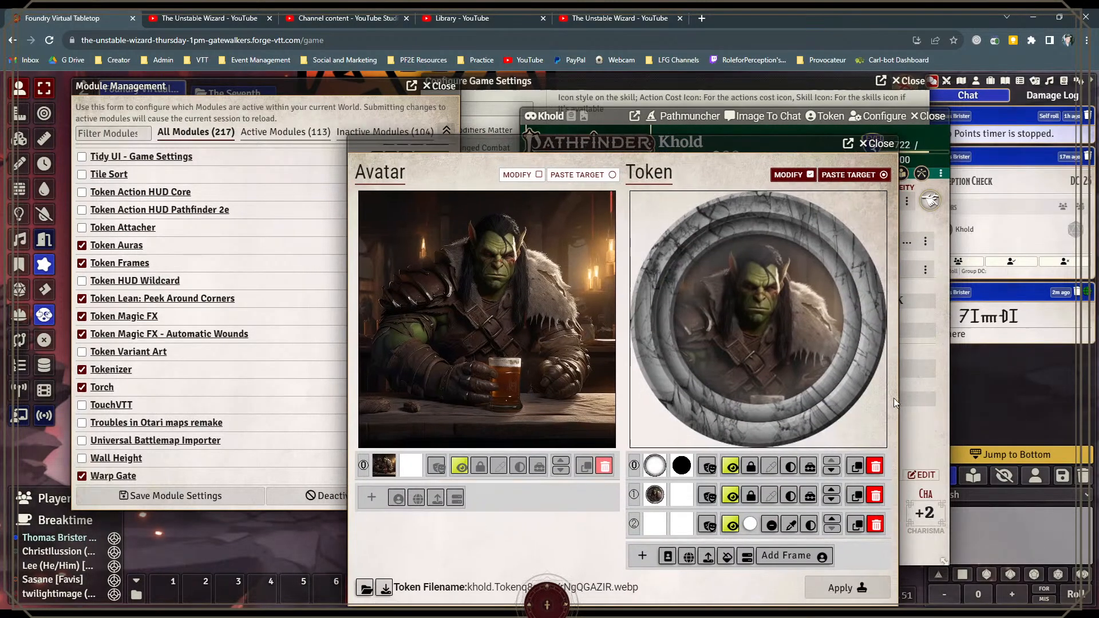
# Step: Browse Tokenizer's selection of token frames, and close it and Khold's sheet without applying any changes
pyautogui.click(795, 560)
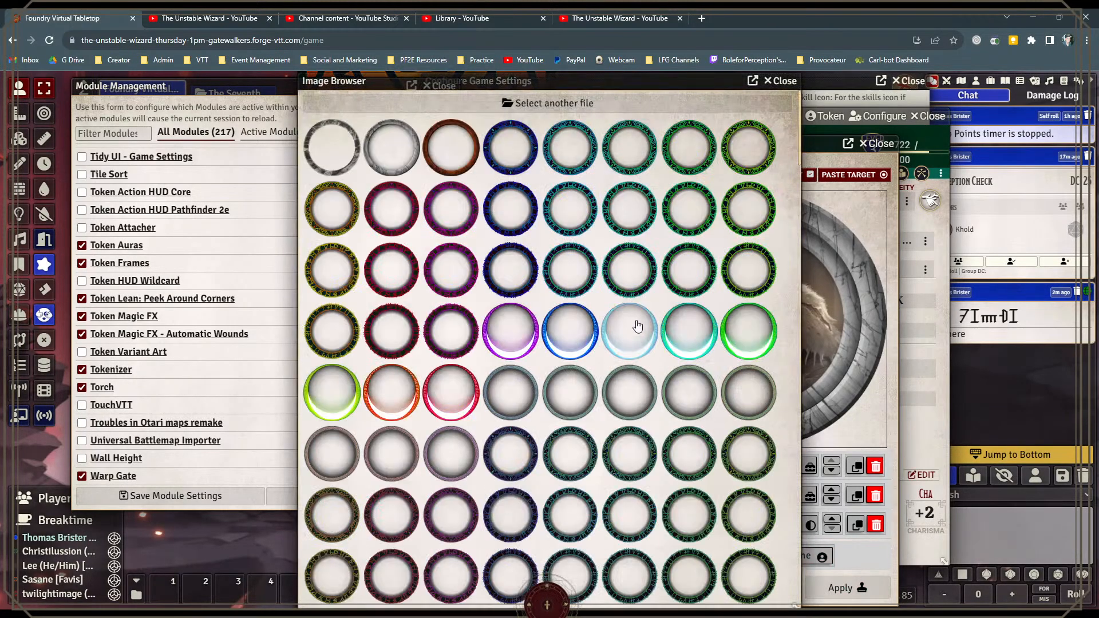
pyautogui.scroll(-2, 638, 314)
pyautogui.scroll(-10, 640, 320)
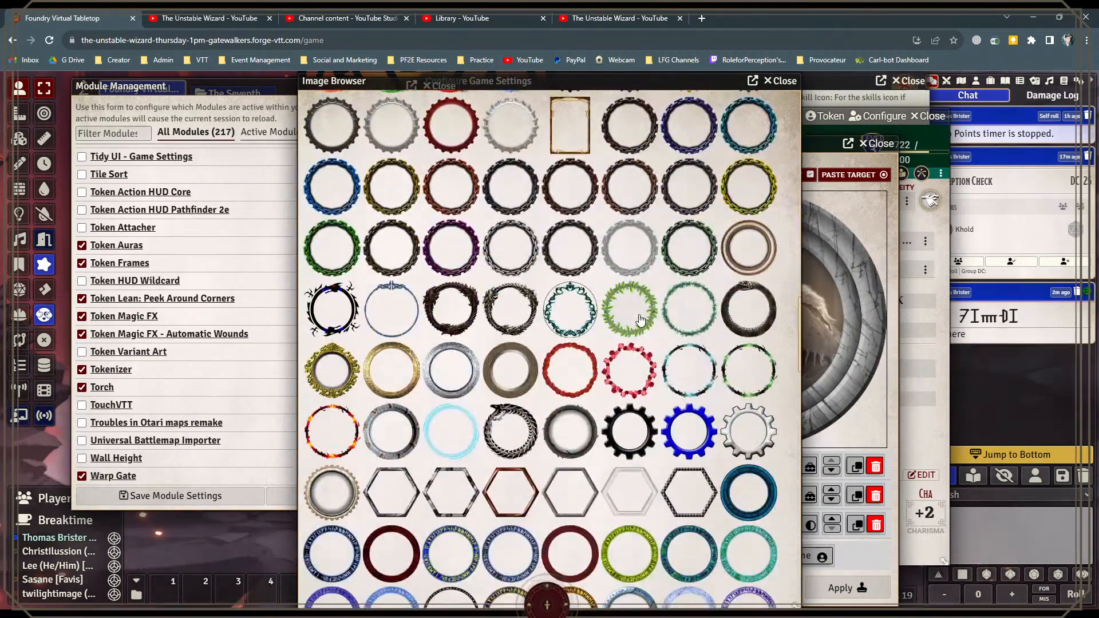
pyautogui.scroll(-10, 640, 325)
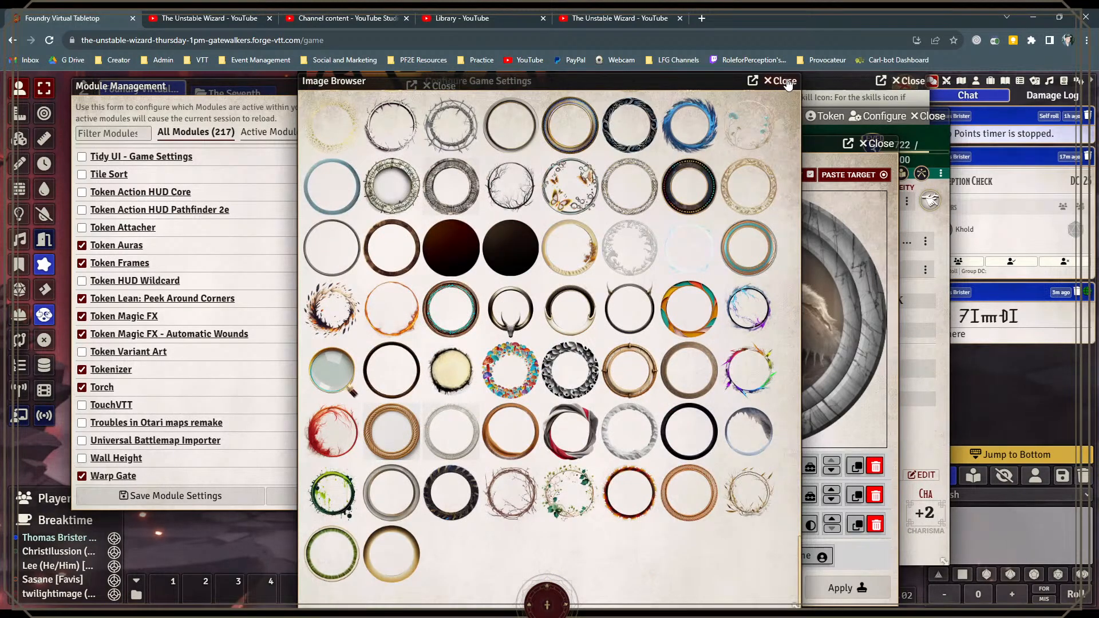
pyautogui.click(786, 82)
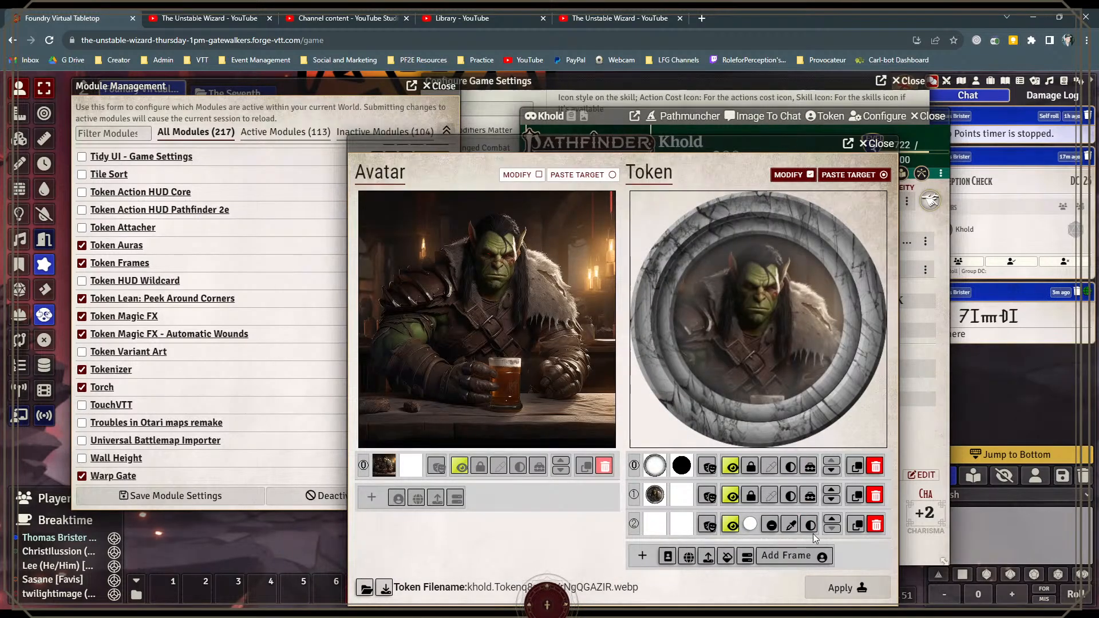
pyautogui.click(876, 143)
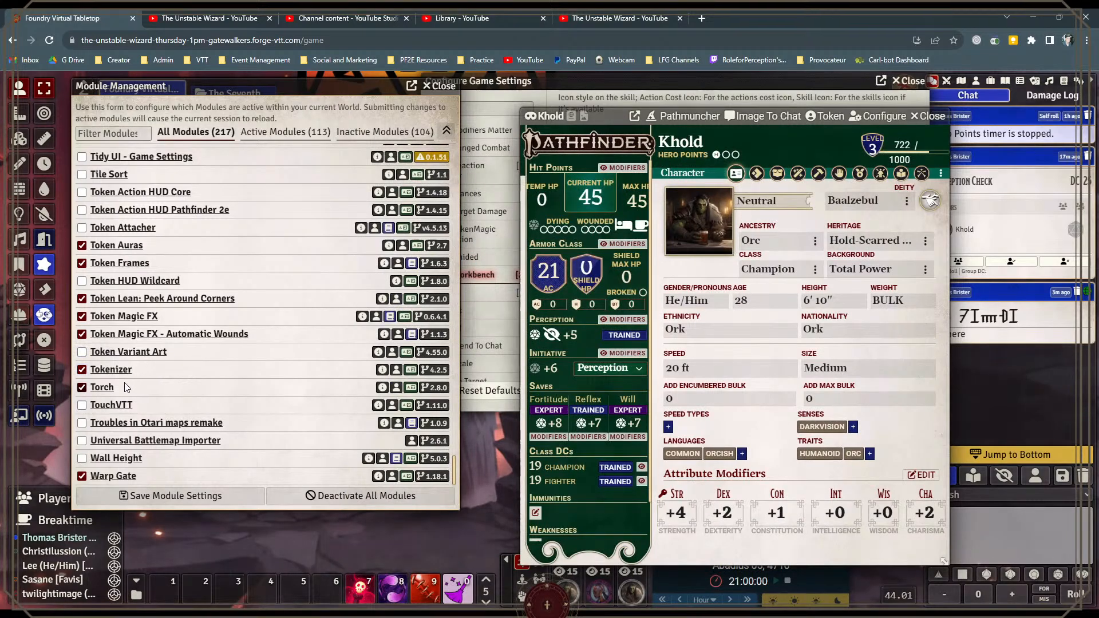
pyautogui.click(930, 115)
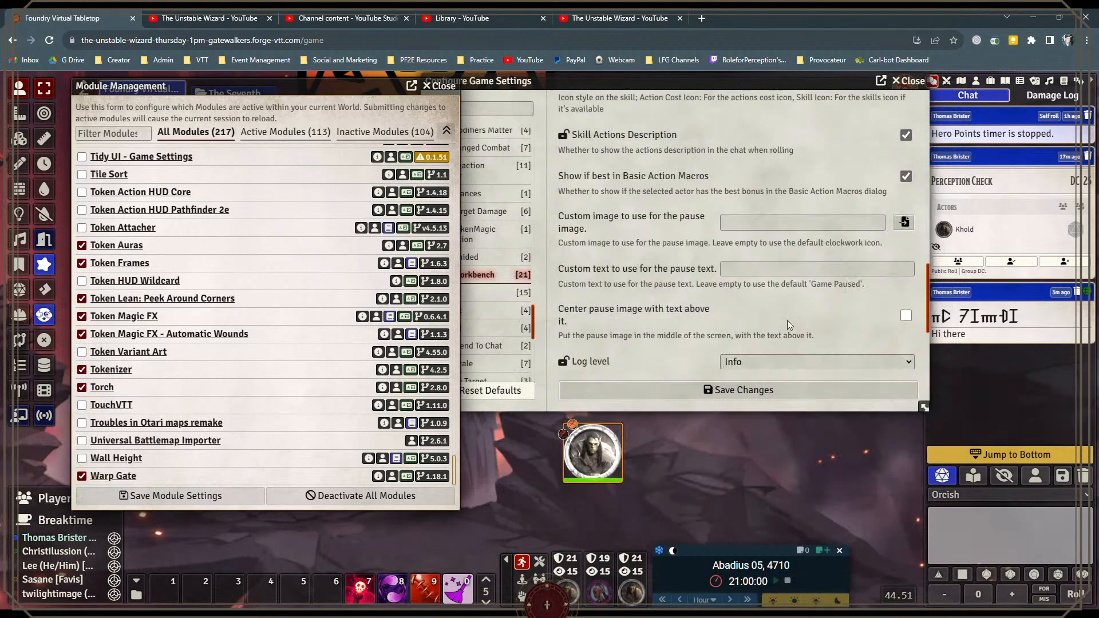
# Step: Toggle the torch light on Khold's token to demonstrate Torch, and browse to the end of the module list
pyautogui.rightClick(593, 452)
pyautogui.moveTo(734, 436); pyautogui.dragTo(737, 460)
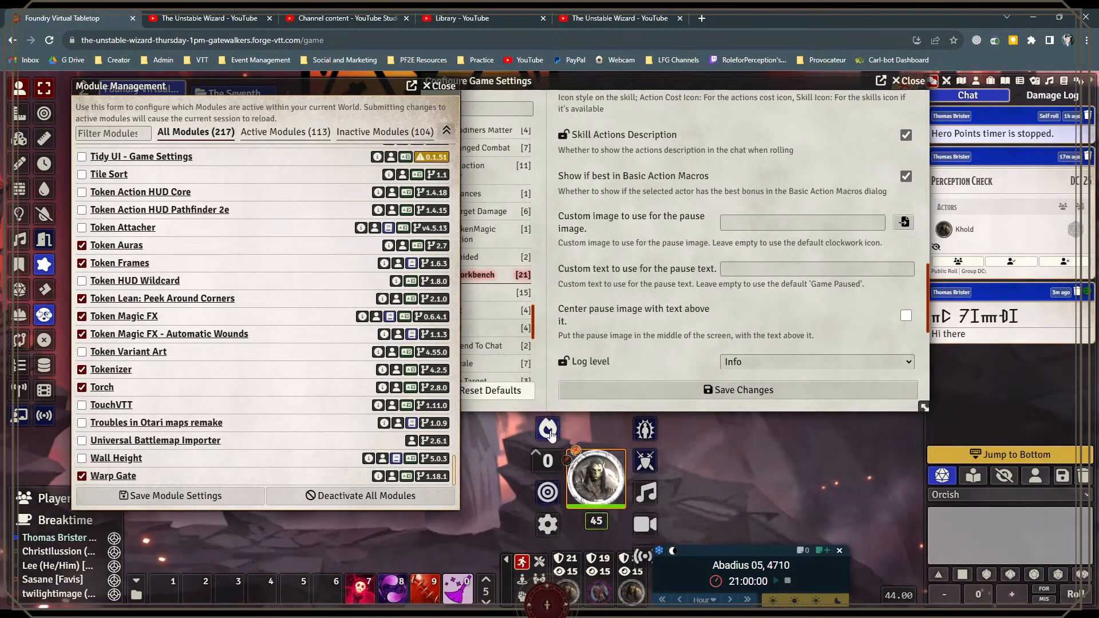
pyautogui.click(549, 436)
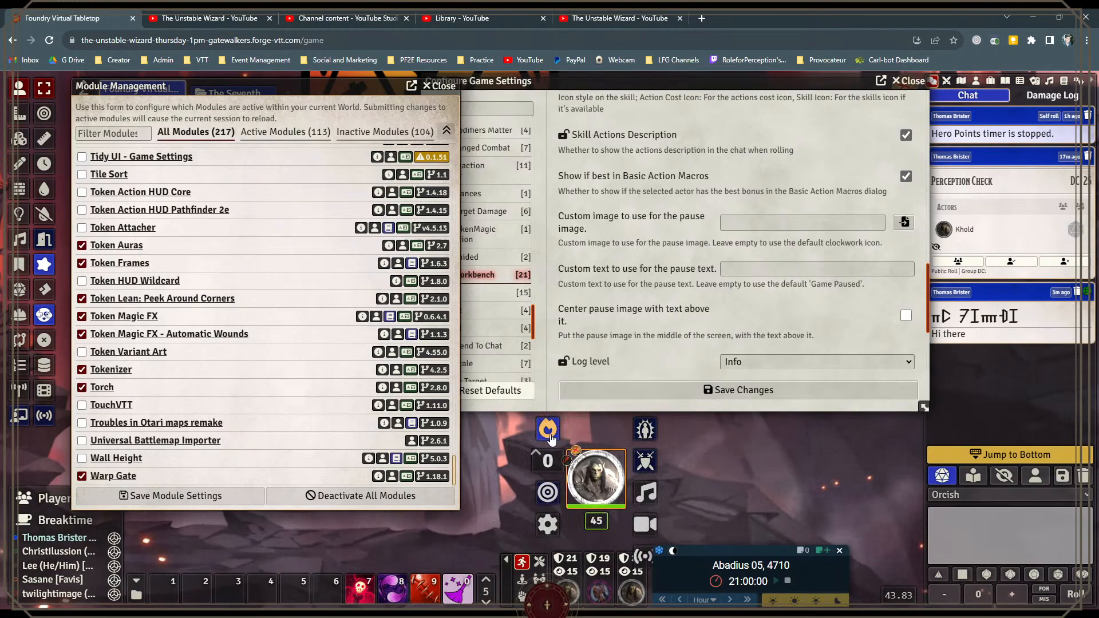
pyautogui.click(554, 434)
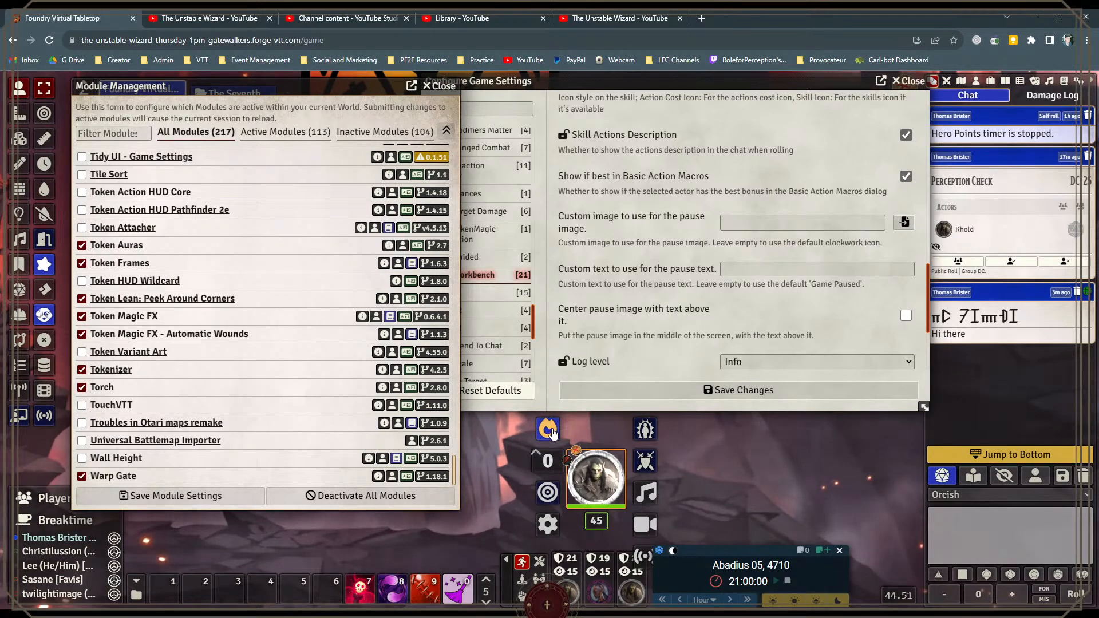
pyautogui.click(553, 434)
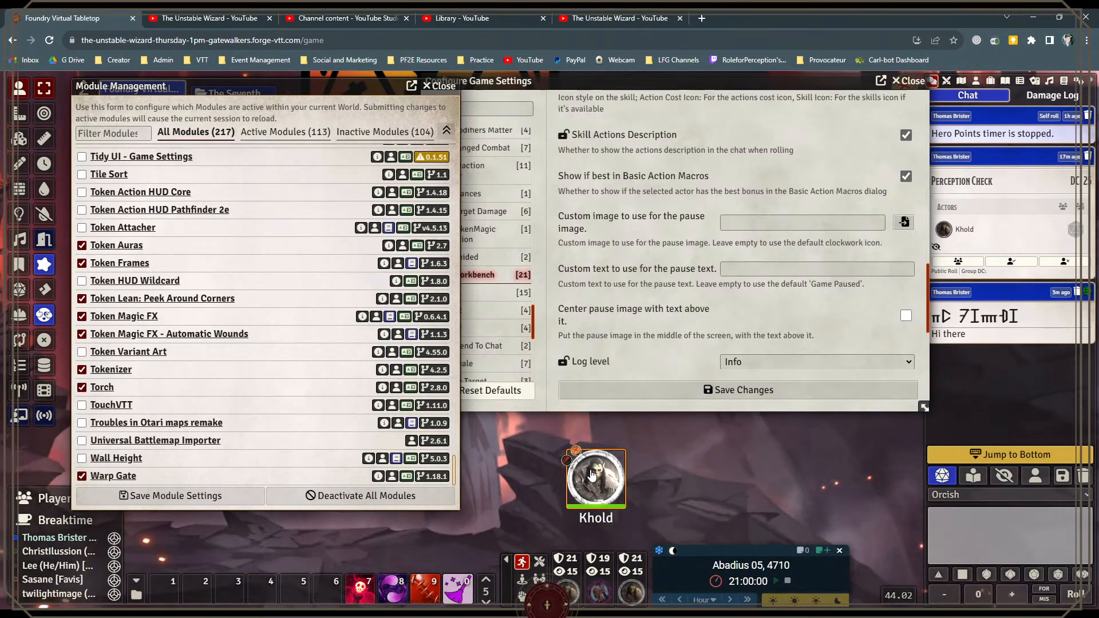
pyautogui.scroll(-1, 201, 385)
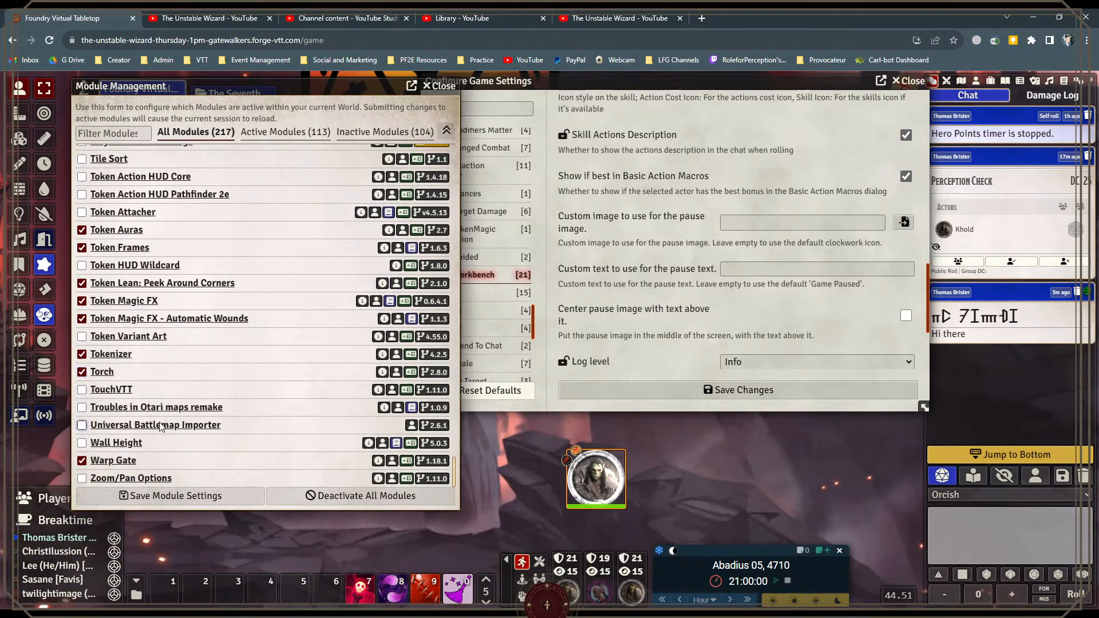